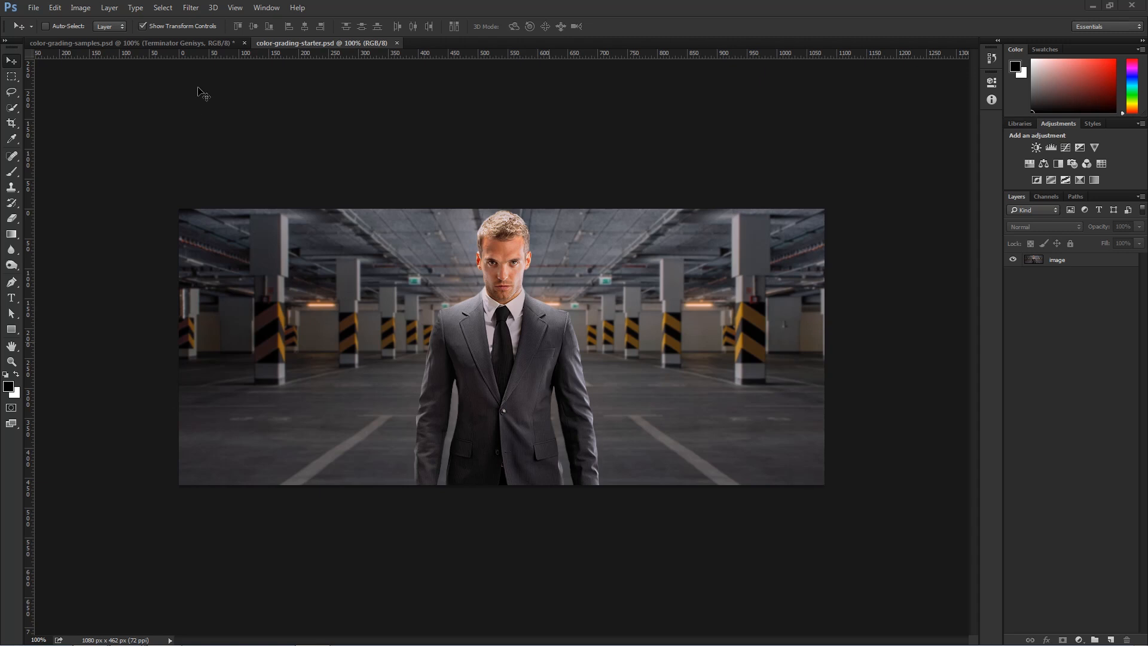
In color-grading-samples.psd, hide the Terminator Genisys, Hobbit, Jurassic World and Matrix layers in turn to compare the film stills, and redisplay the color wheel
{"action": "left_click", "coordinate": [163, 45]}
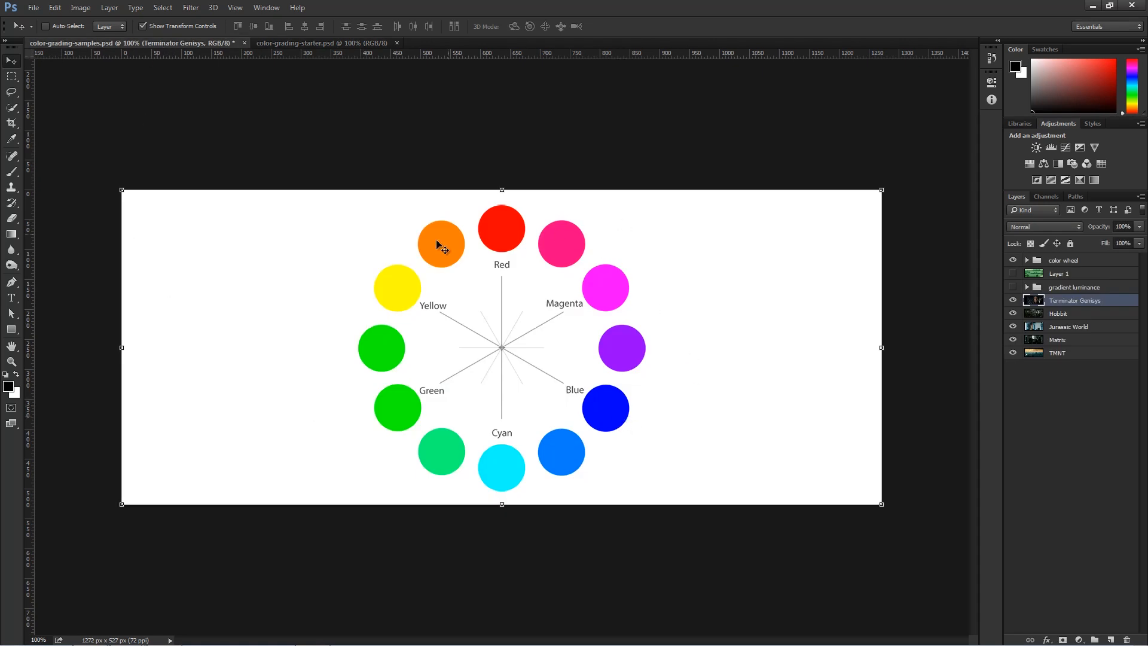
{"action": "left_click", "coordinate": [1013, 261]}
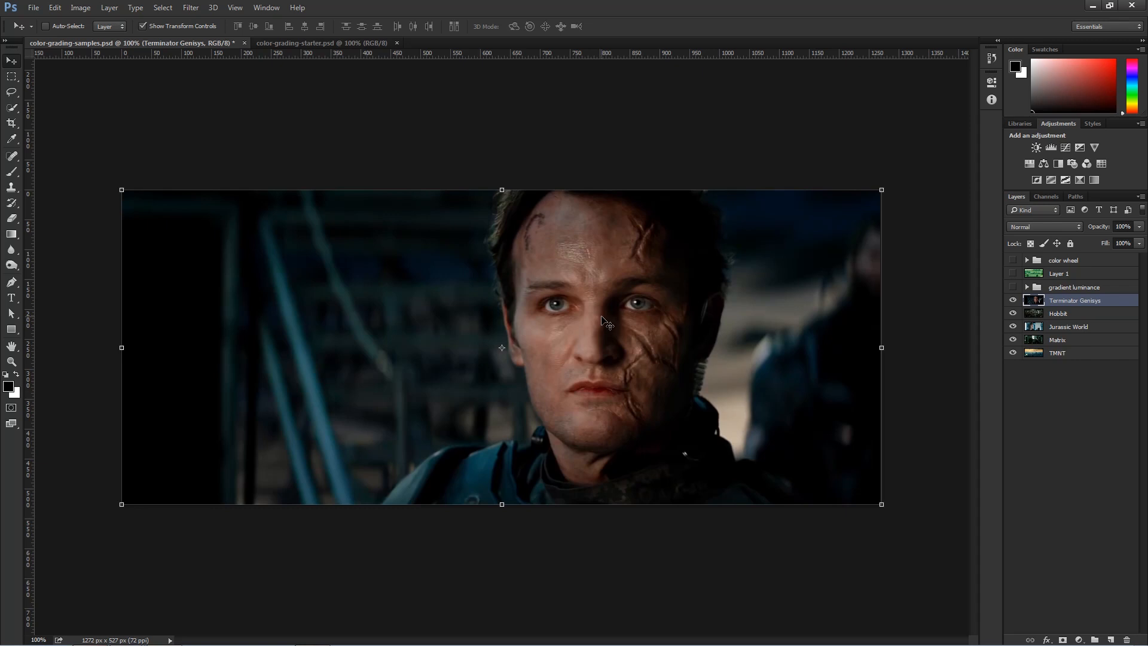
{"action": "left_click", "coordinate": [1013, 301]}
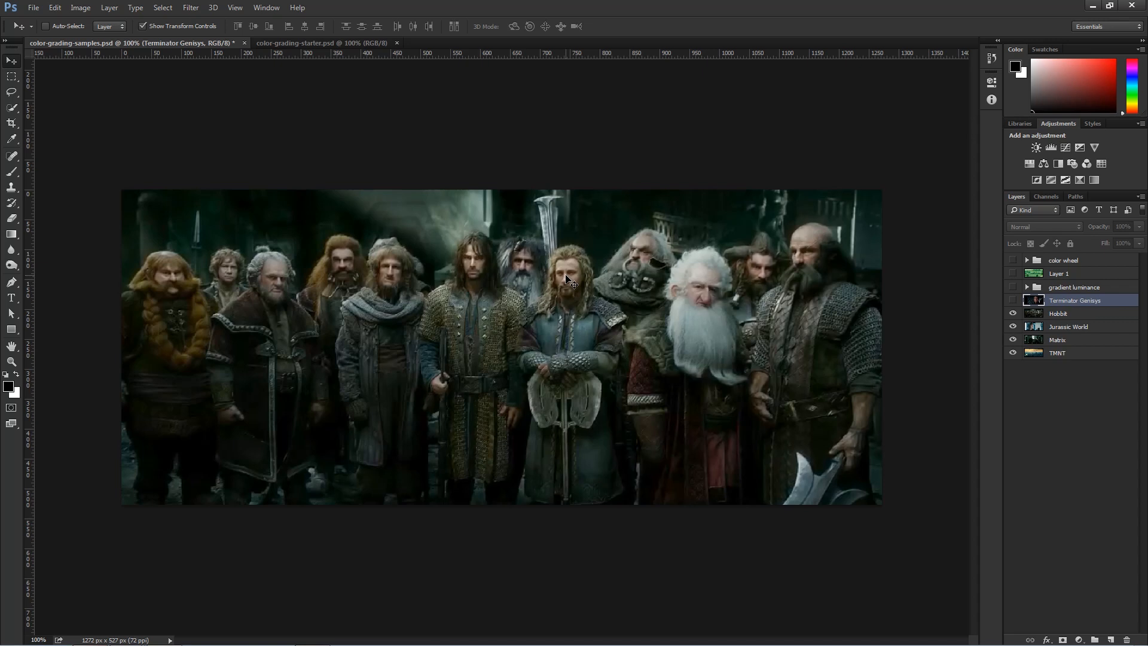
{"action": "left_click", "coordinate": [1013, 314]}
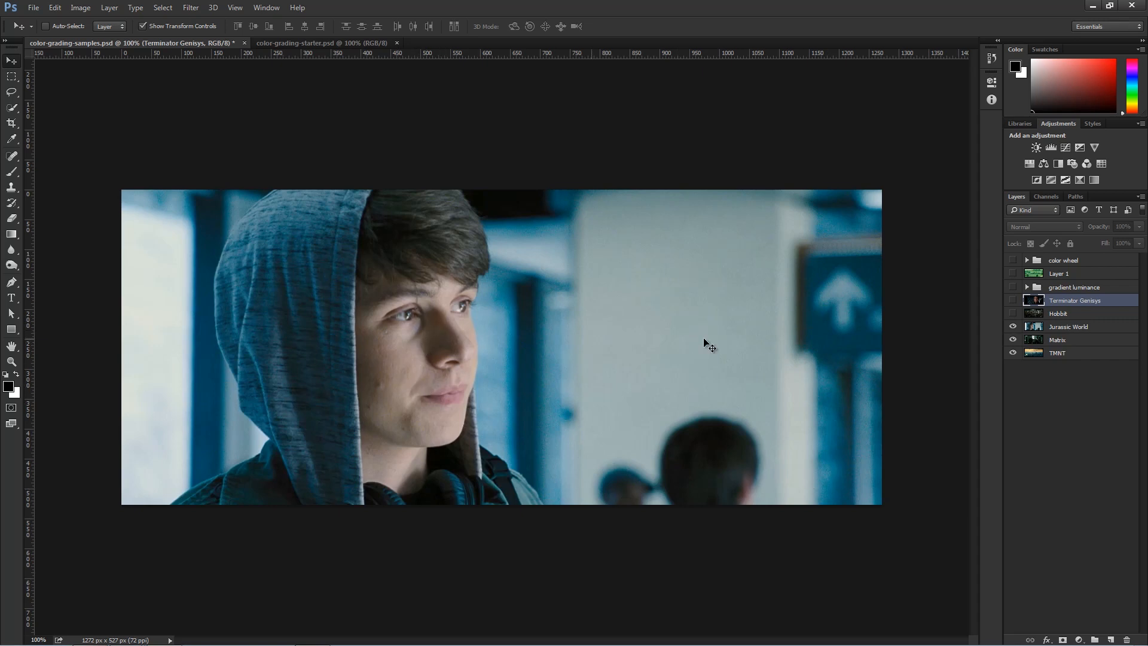
{"action": "left_click", "coordinate": [1013, 328]}
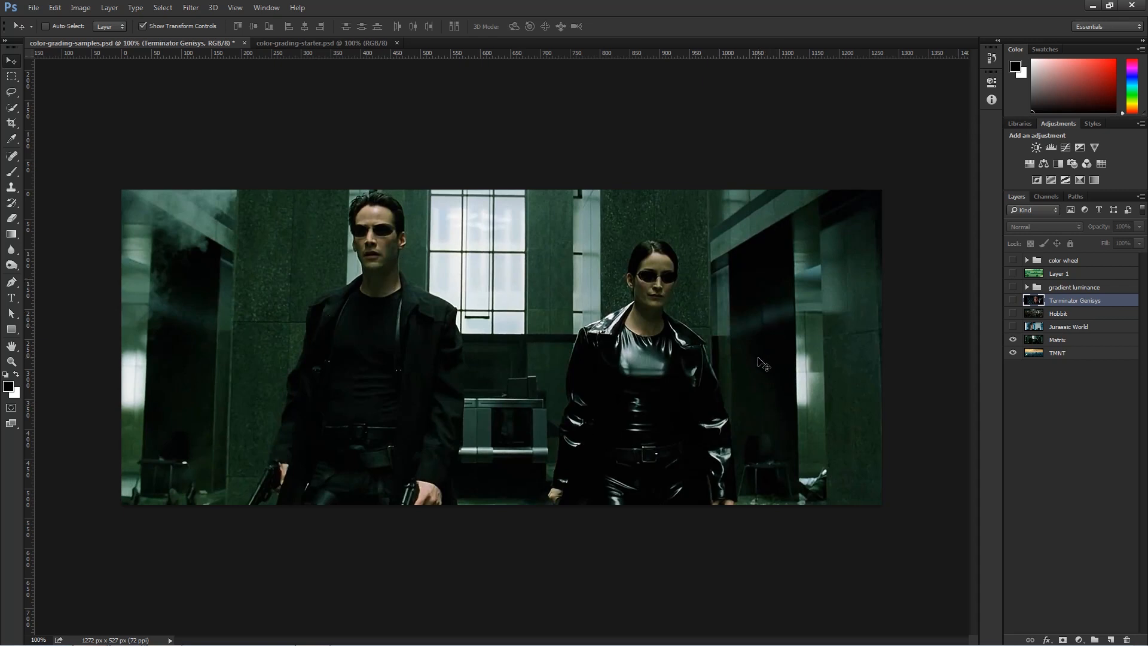
{"action": "left_click", "coordinate": [1013, 340]}
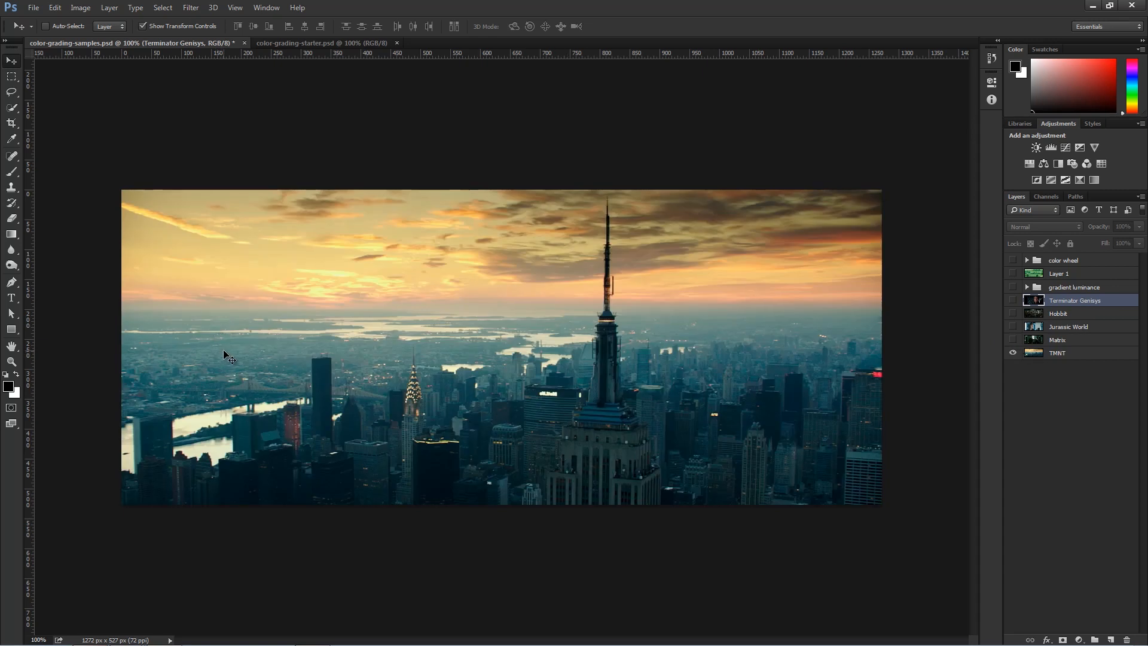
{"action": "left_click", "coordinate": [1013, 261]}
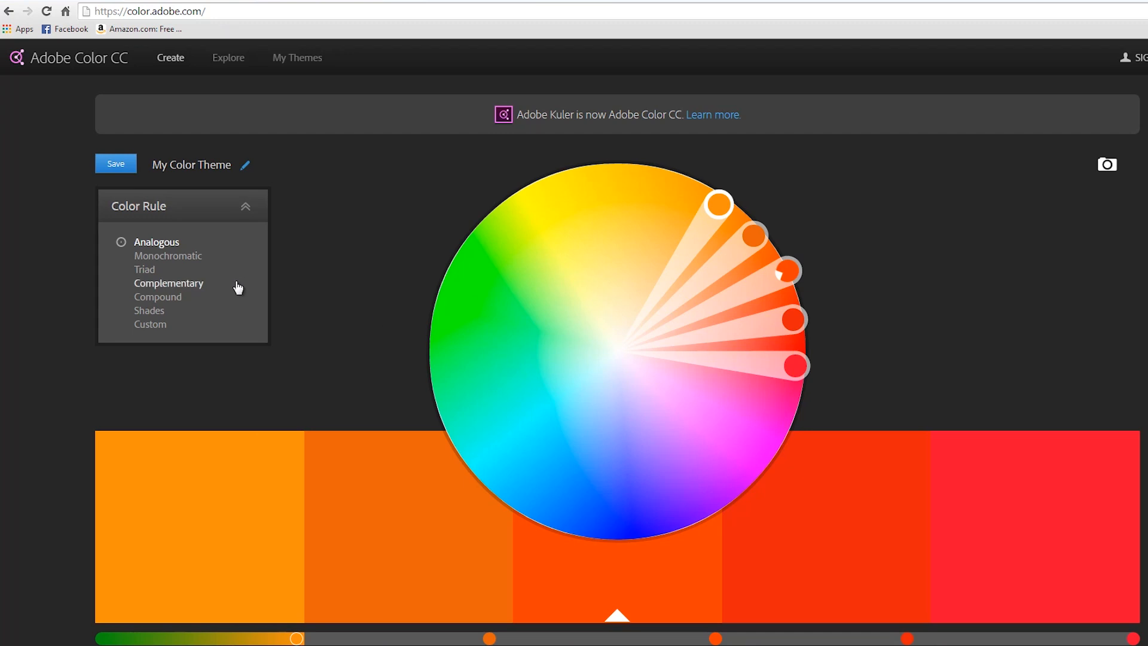
In Adobe Color CC, apply the Complementary color rule and move a swatch around the wheel through orange and red hues to compare opposite colors
{"action": "left_click", "coordinate": [187, 287]}
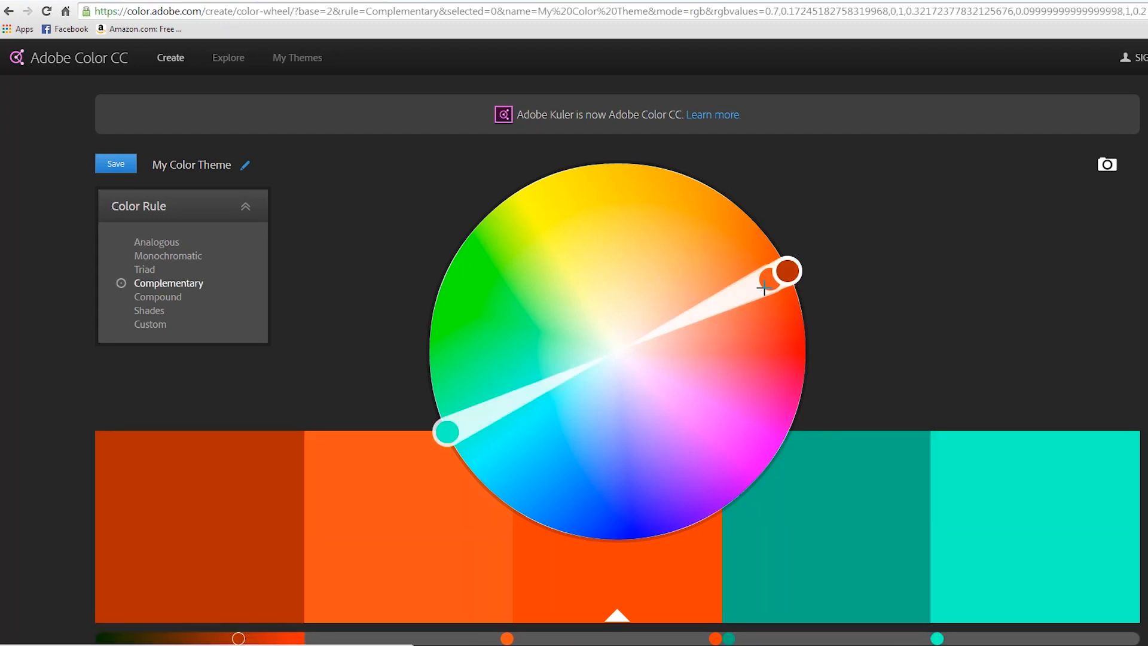
{"action": "left_click_drag", "start_coordinate": [766, 285], "coordinate": [671, 297]}
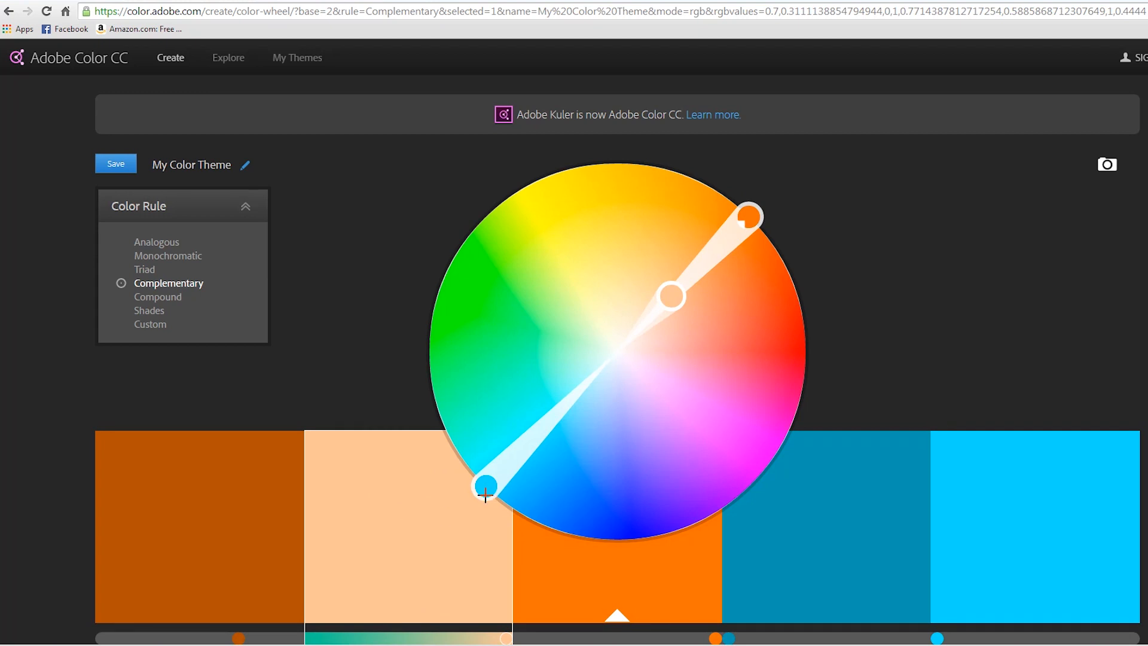
{"action": "left_click_drag", "start_coordinate": [672, 298], "coordinate": [691, 360]}
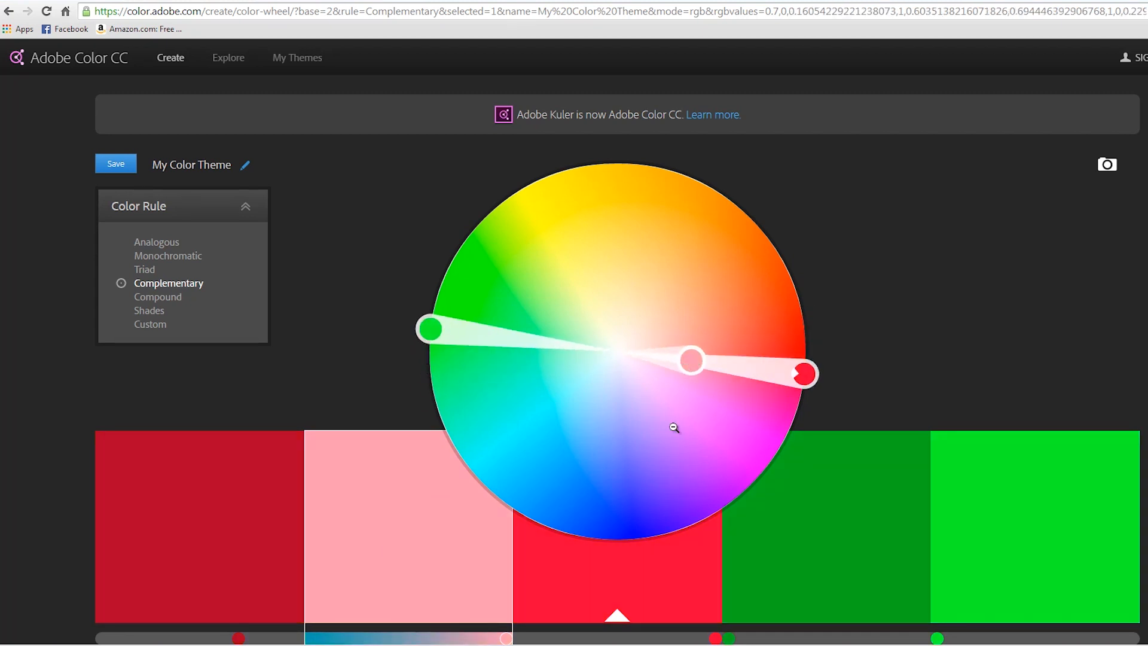
{"action": "left_click_drag", "start_coordinate": [690, 360], "coordinate": [580, 288]}
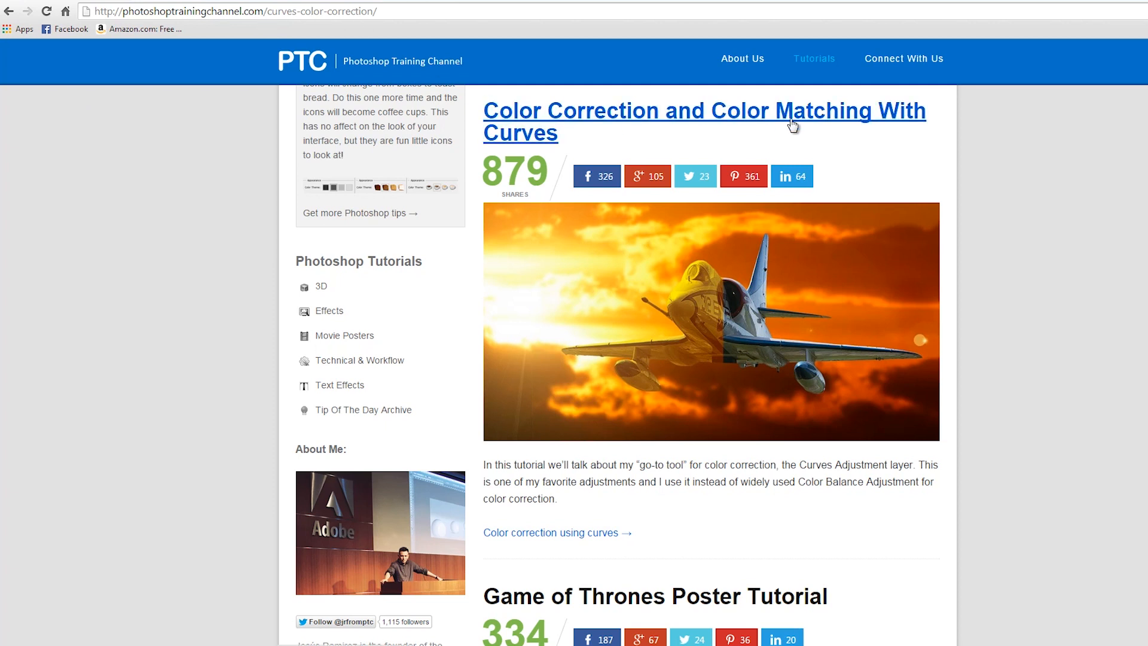
Browse the Photoshop Training Channel site's tutorial list around the Color Correction and Color Matching With Curves entry
{"action": "scroll", "coordinate": [379, 329], "scroll_direction": "down", "scroll_amount": 4}
{"action": "scroll", "coordinate": [378, 334], "scroll_direction": "down", "scroll_amount": 5}
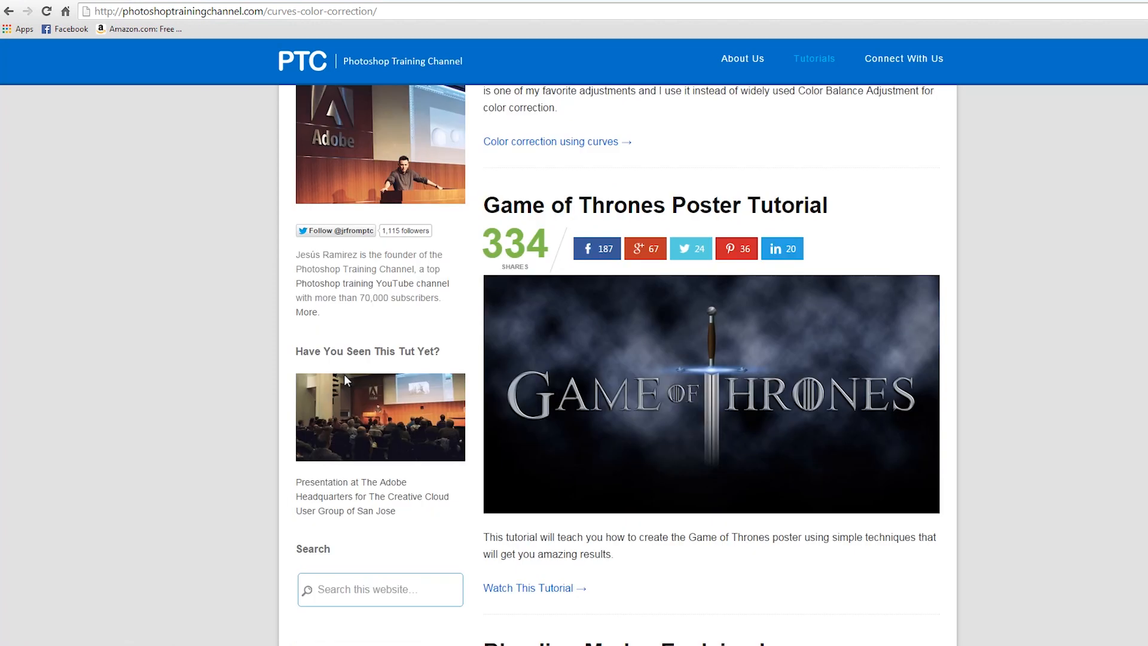
{"action": "left_click", "coordinate": [366, 396]}
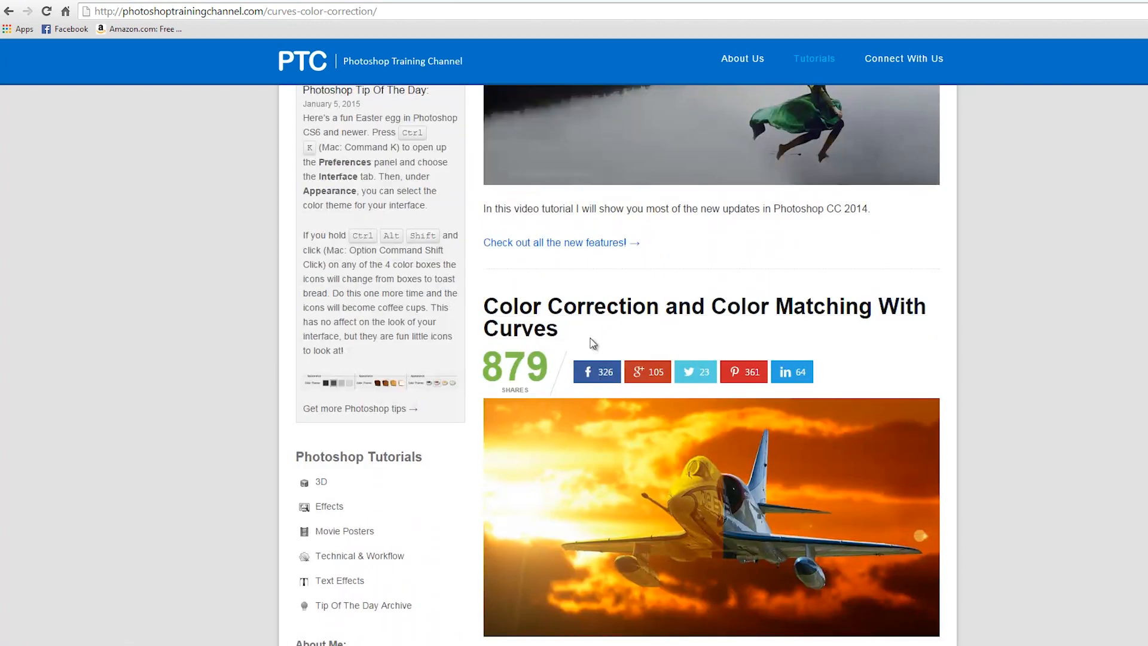
{"action": "scroll", "coordinate": [669, 374], "scroll_direction": "down", "scroll_amount": 1}
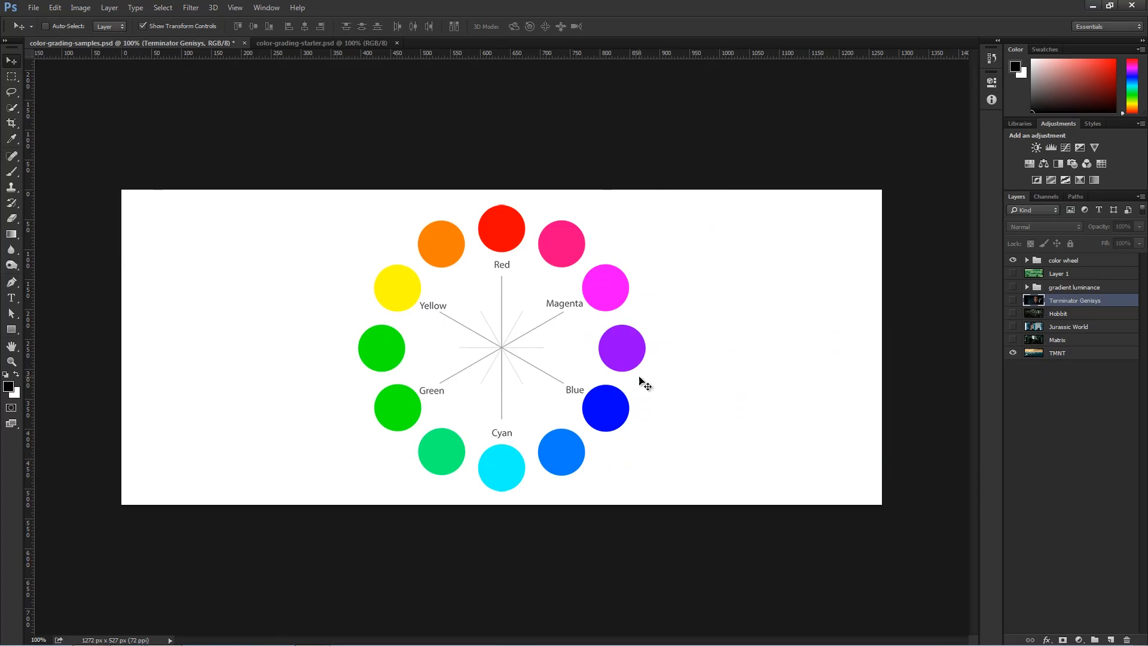
Back in Photoshop, hide the color wheel, show the green-tinted truck on Layer 1, and add a Curves adjustment layer above it
{"action": "left_click", "coordinate": [1013, 261]}
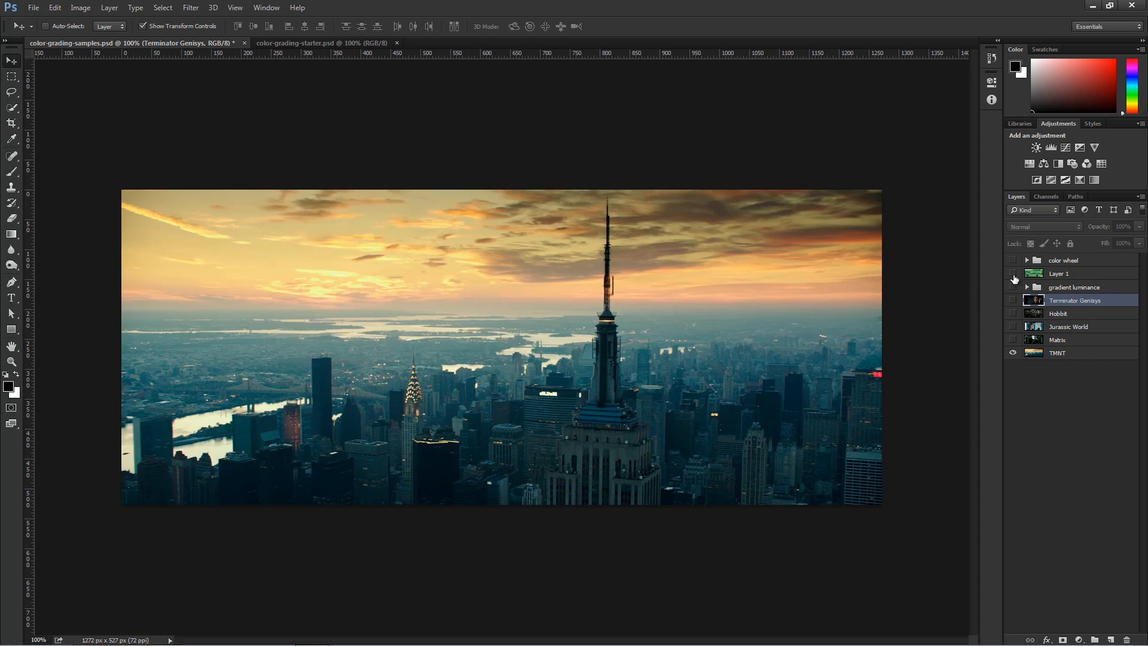
{"action": "left_click", "coordinate": [1013, 274]}
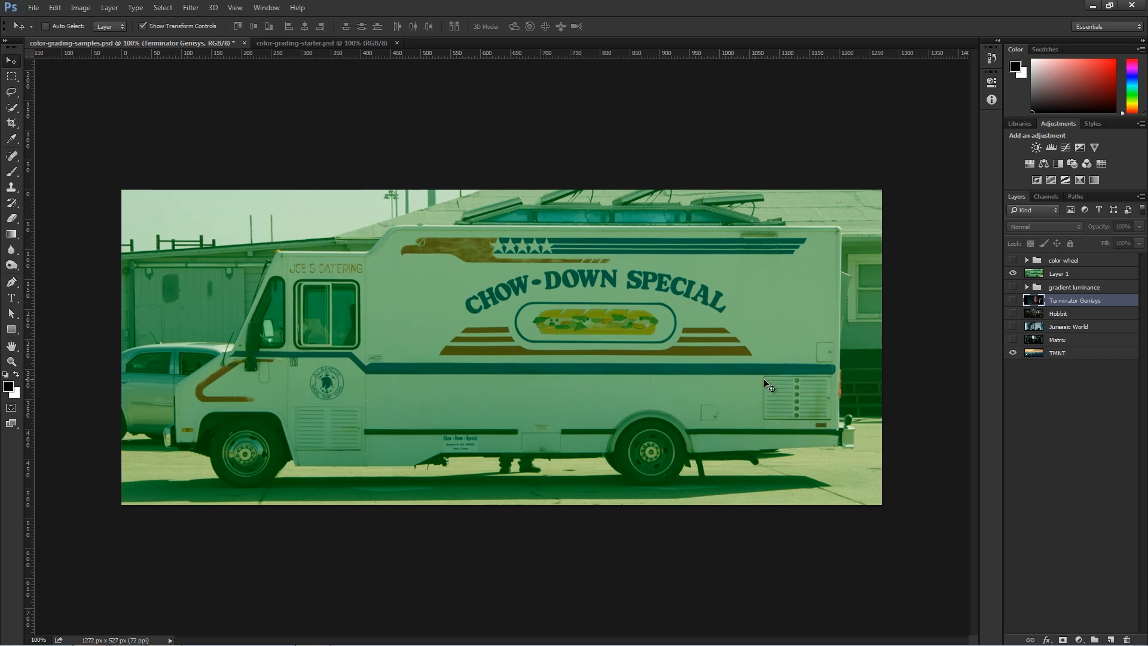
{"action": "left_click", "coordinate": [1039, 272]}
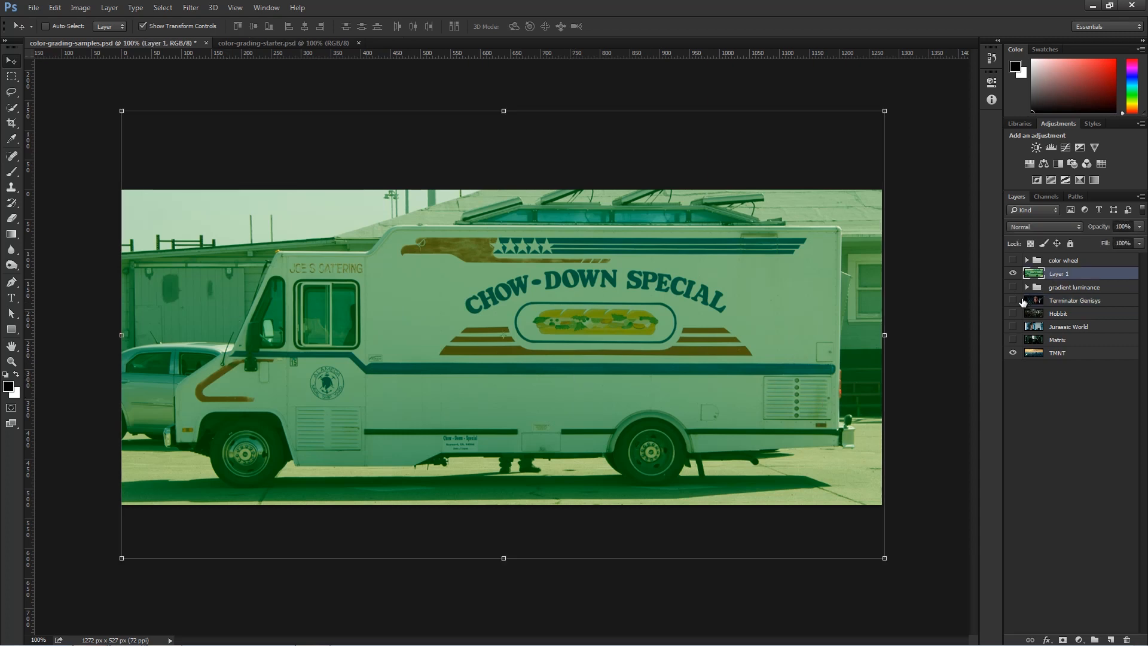
{"action": "left_click", "coordinate": [1079, 640]}
{"action": "left_click", "coordinate": [1052, 446]}
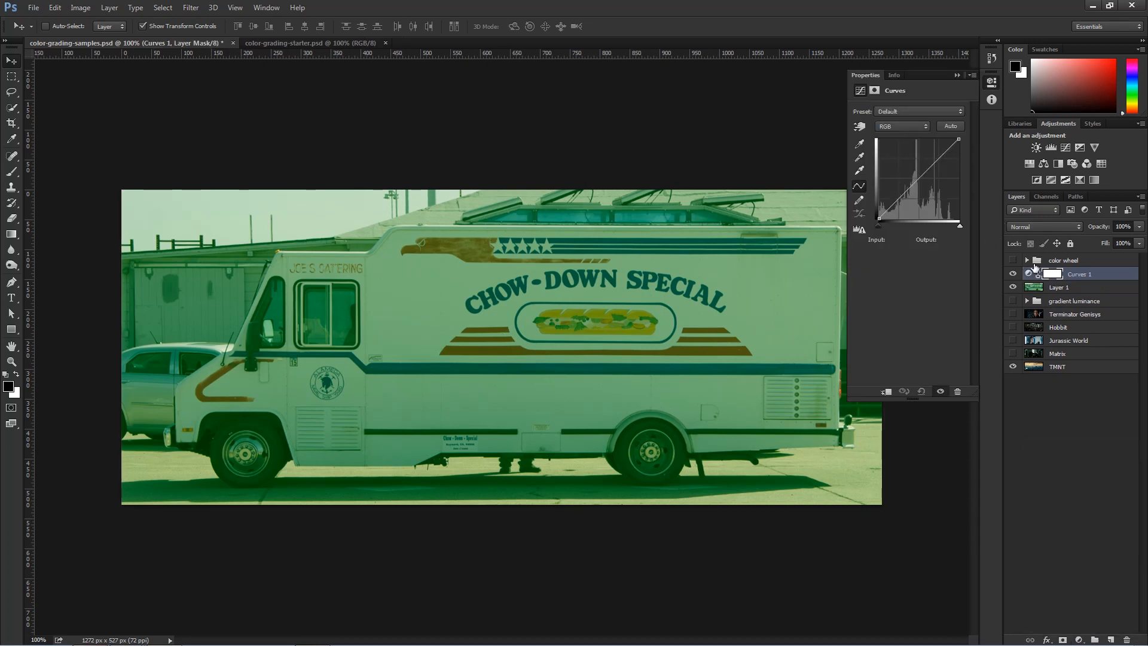
Preview the shadow clipping in Curves and set the black point on the dark area by the truck's front wheel
{"action": "left_click", "coordinate": [1012, 274]}
{"action": "left_click", "coordinate": [1012, 274]}
{"action": "left_click", "coordinate": [860, 150]}
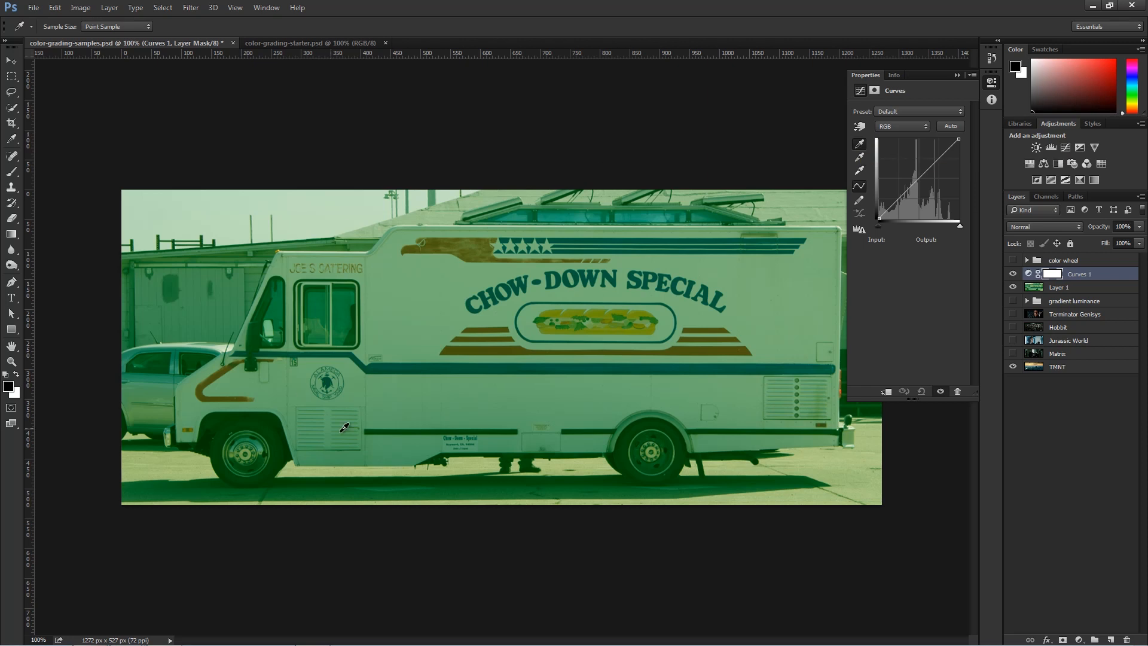
{"action": "left_click_drag", "start_coordinate": [879, 225], "coordinate": [879, 230]}
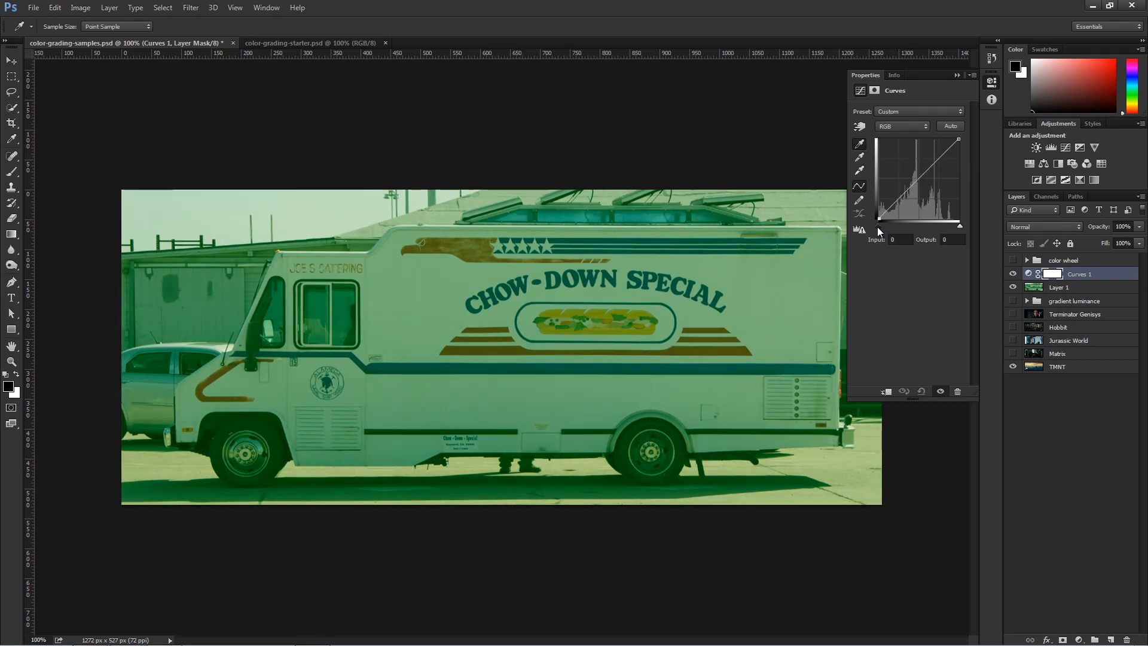
{"action": "left_click_drag", "start_coordinate": [876, 224], "coordinate": [887, 229], "text": "alt"}
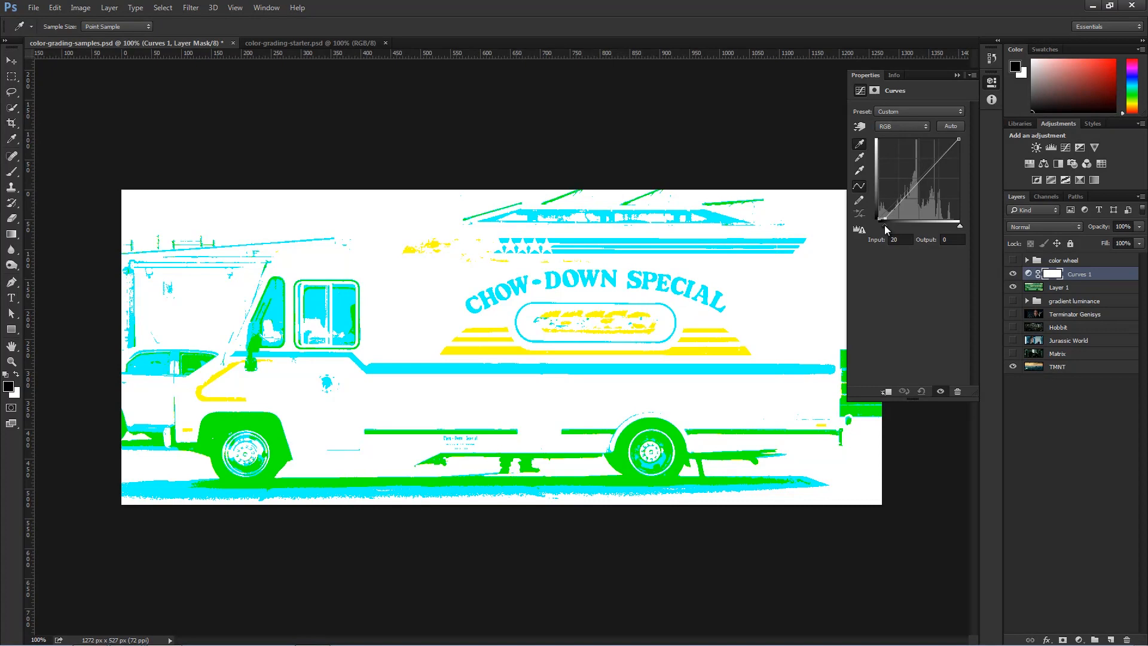
{"action": "left_click_drag", "start_coordinate": [884, 225], "coordinate": [896, 224], "text": "alt"}
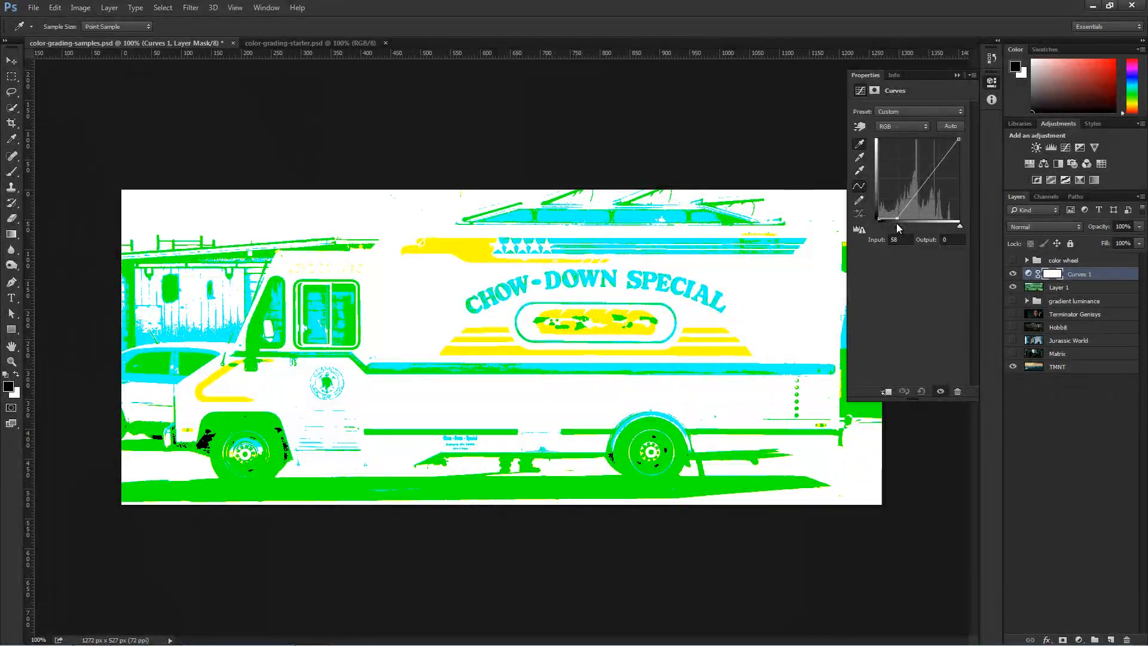
{"action": "left_click_drag", "start_coordinate": [896, 224], "coordinate": [338, 392], "text": "alt"}
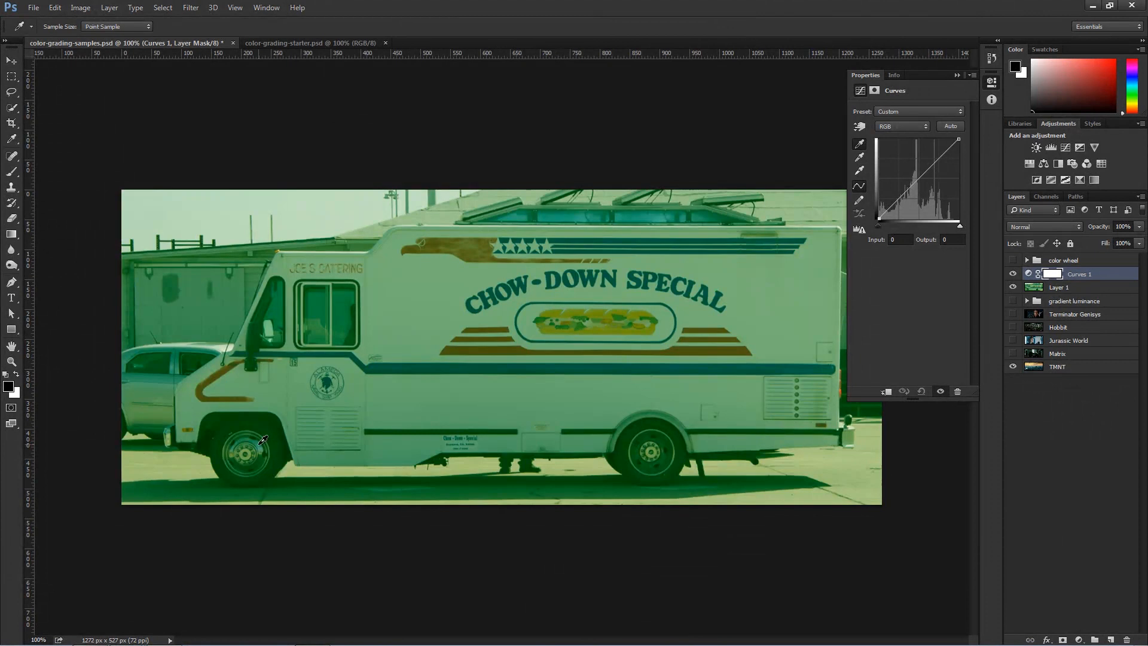
{"action": "left_click", "coordinate": [211, 440]}
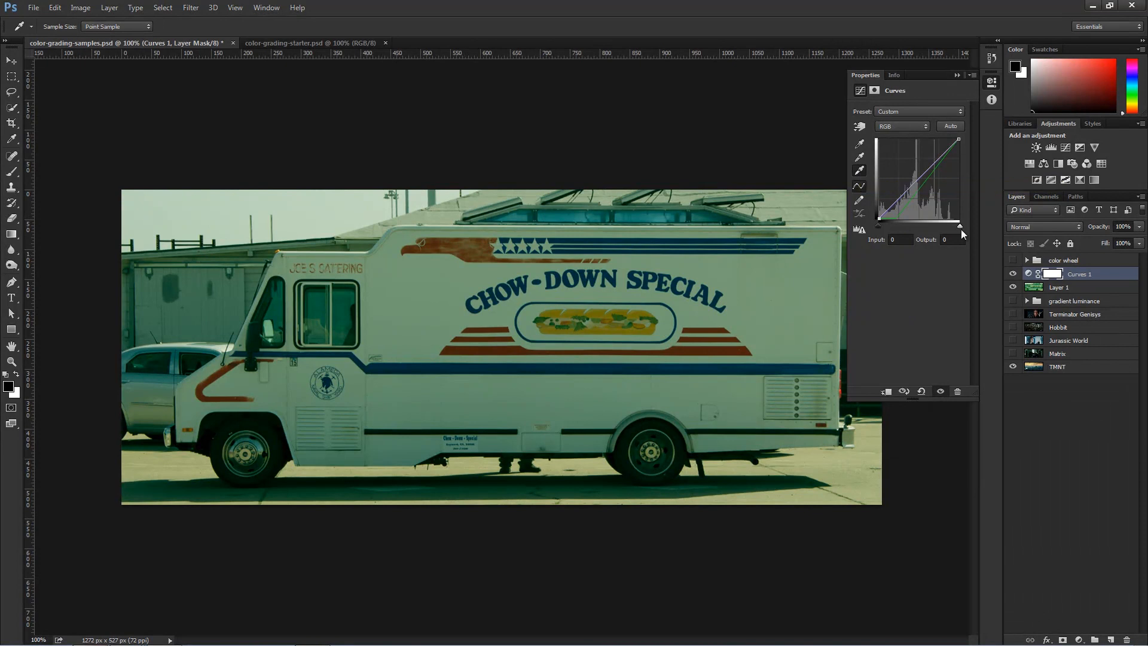
Preview the highlight clipping in Curves, then set the white point on the truck's rear bumper and the gray point on its side panel
{"action": "left_click_drag", "start_coordinate": [961, 225], "coordinate": [935, 228]}
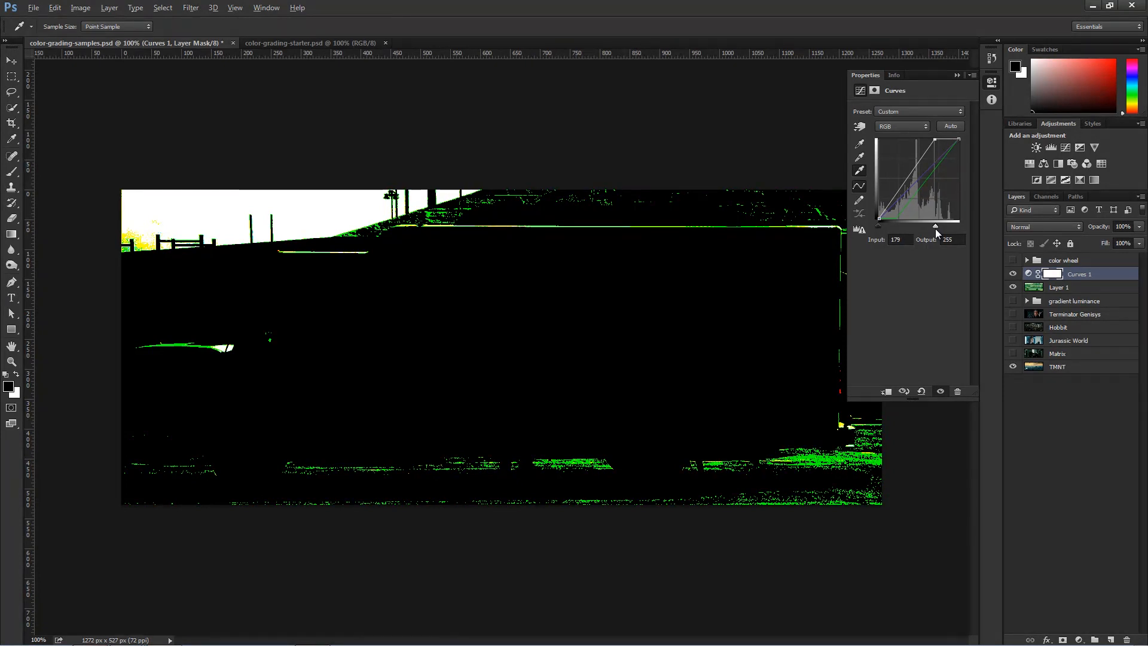
{"action": "left_click_drag", "start_coordinate": [935, 229], "coordinate": [935, 229]}
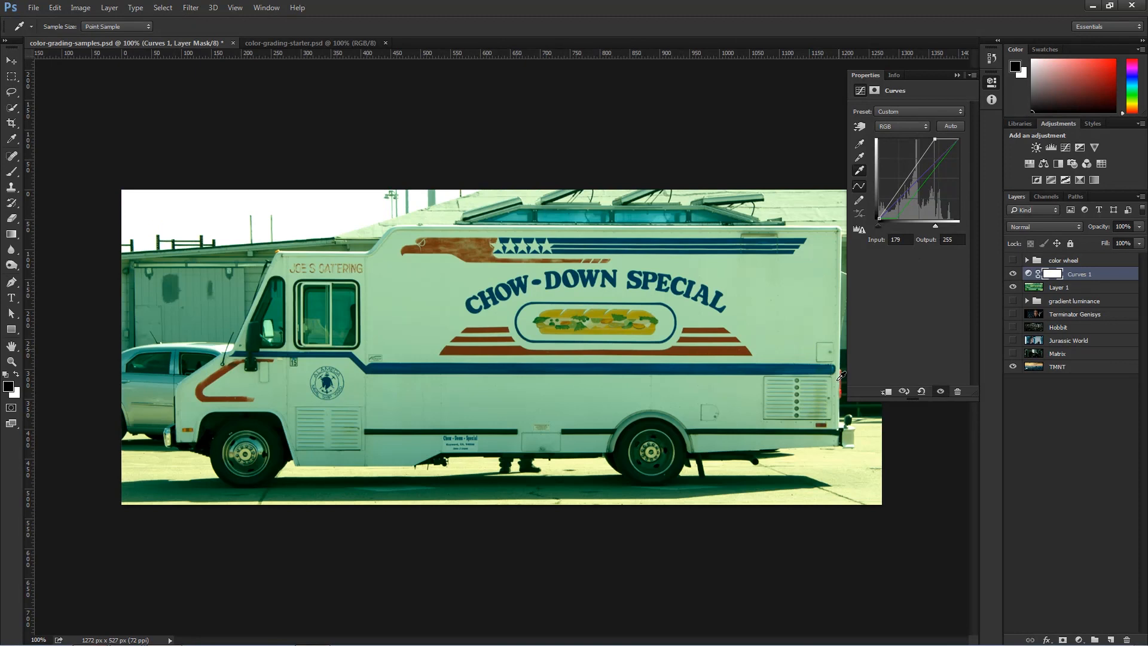
{"action": "left_click", "coordinate": [853, 425]}
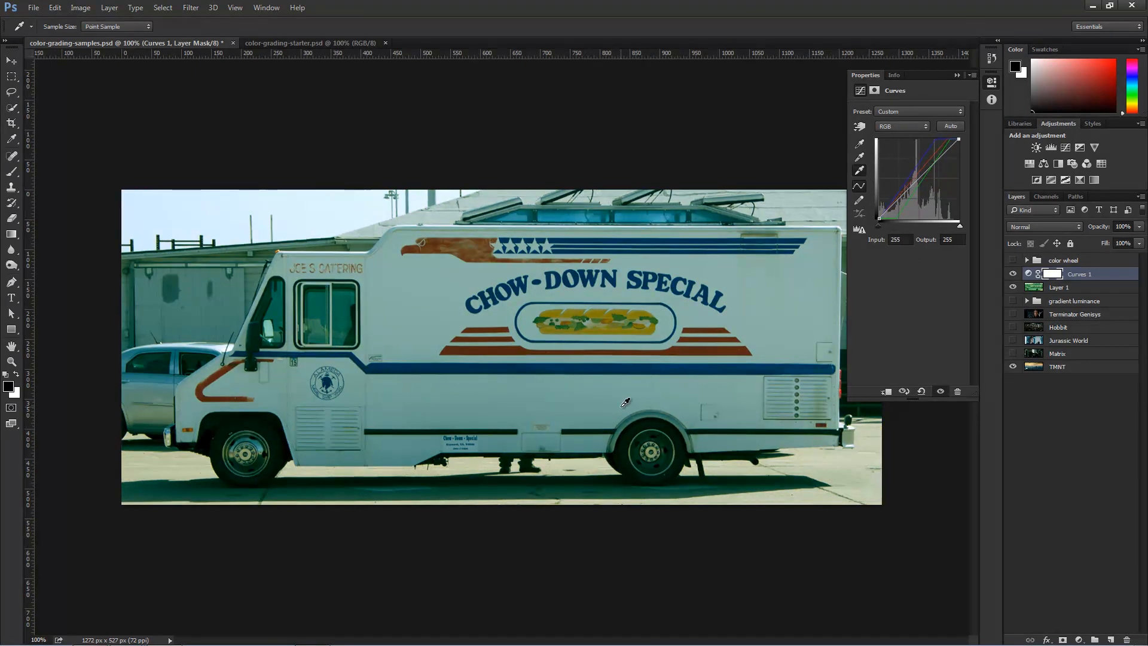
{"action": "left_click", "coordinate": [860, 158]}
{"action": "left_click", "coordinate": [779, 295]}
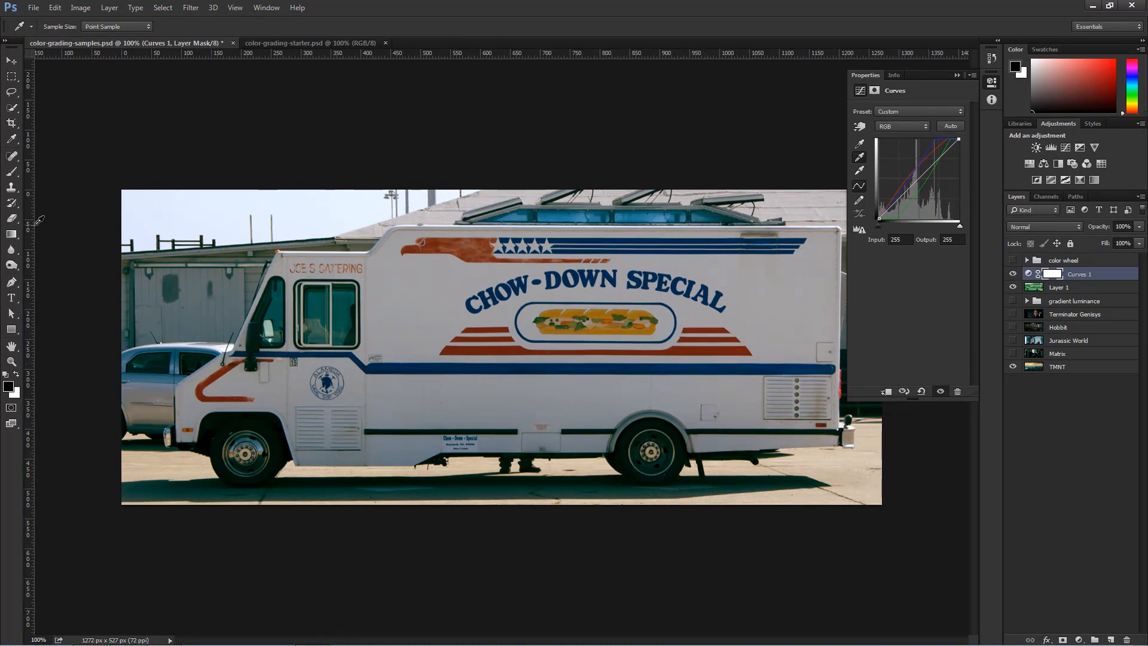
Read the corrected truck image's before and after RGB values in the Info panel with the Eyedropper Tool
{"action": "left_click", "coordinate": [12, 140]}
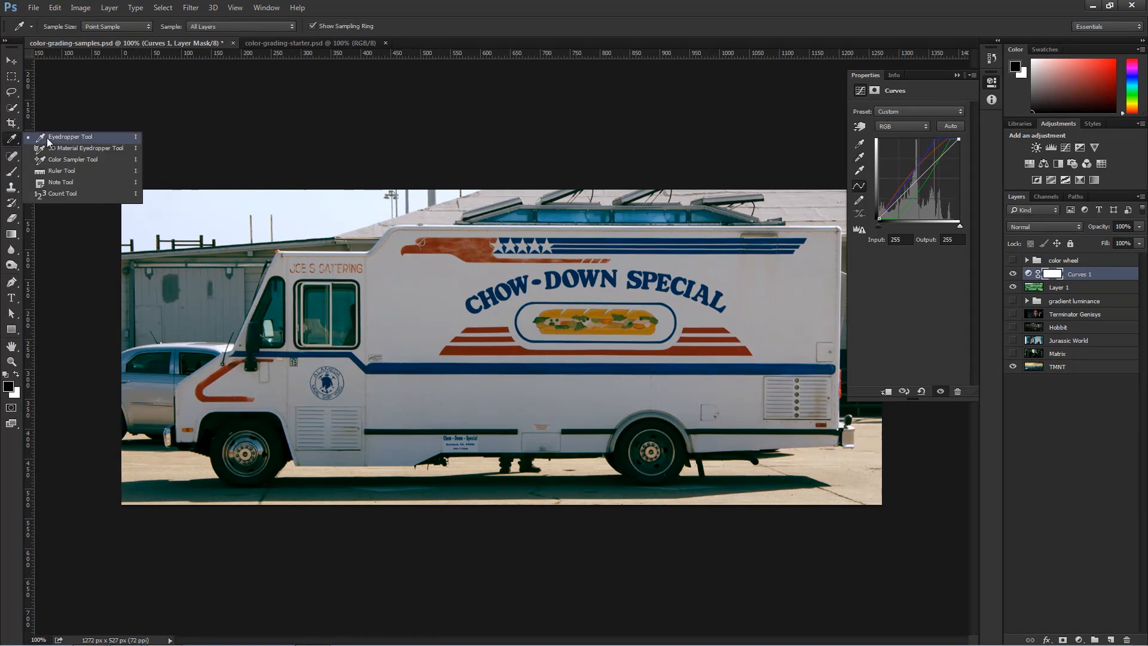
{"action": "left_click", "coordinate": [70, 137]}
{"action": "left_click", "coordinate": [893, 75]}
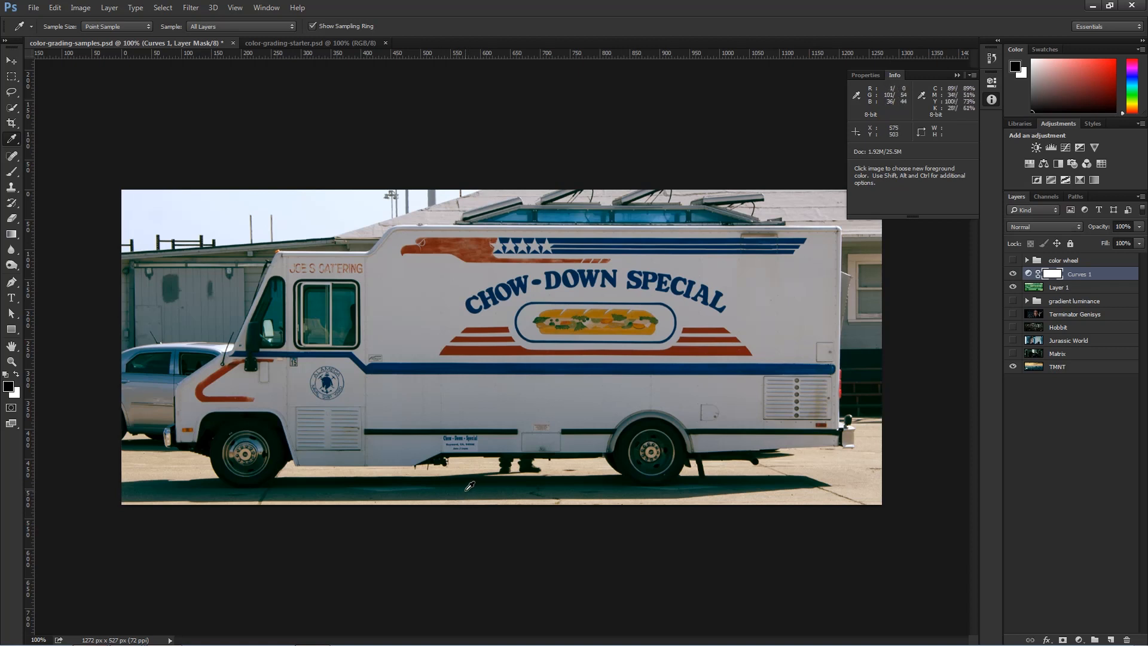
Collapse the Info panel and toggle the Curves 1 layer off and on to compare the truck before and after correction
{"action": "double_click", "coordinate": [1029, 273]}
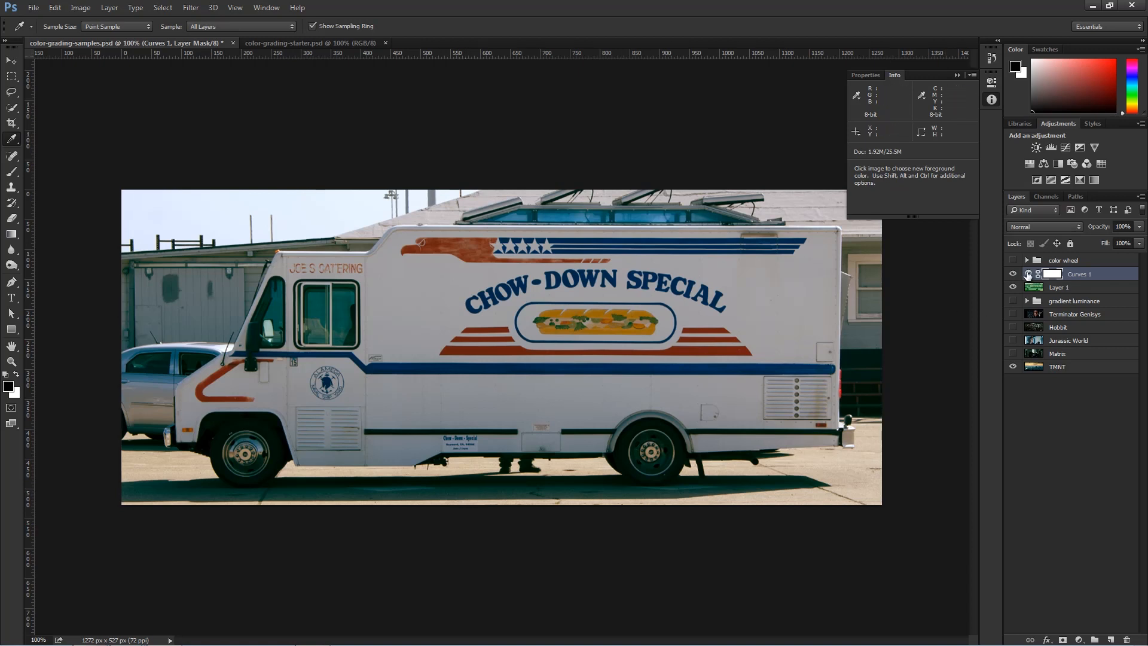
{"action": "left_click", "coordinate": [957, 76]}
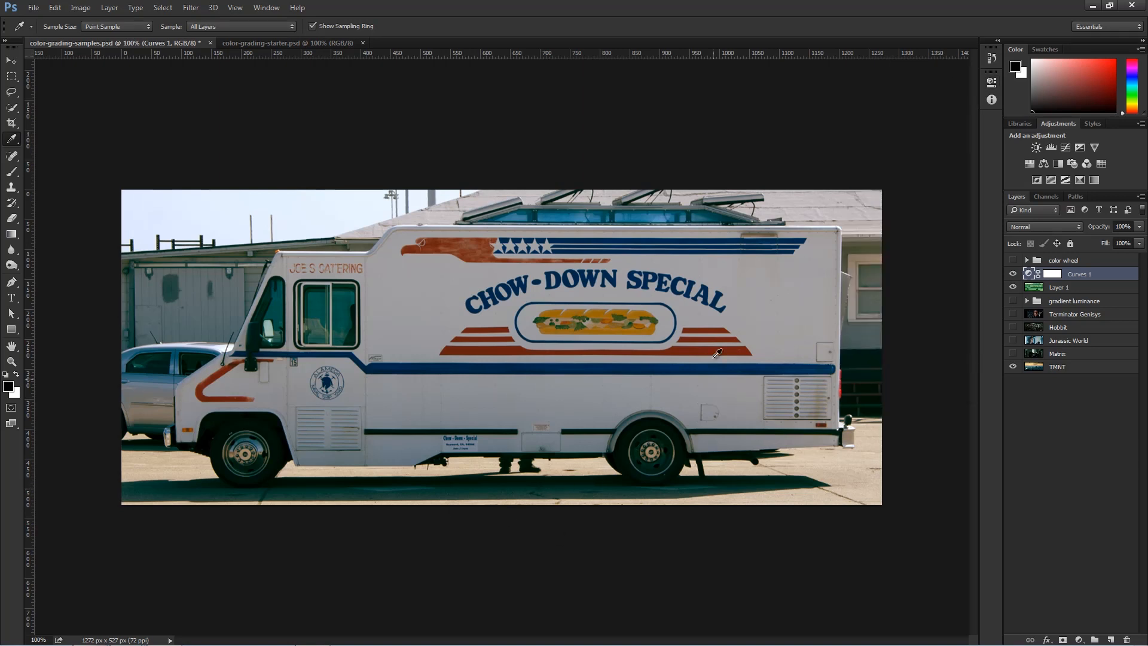
{"action": "left_click", "coordinate": [1013, 274]}
{"action": "left_click", "coordinate": [1012, 274]}
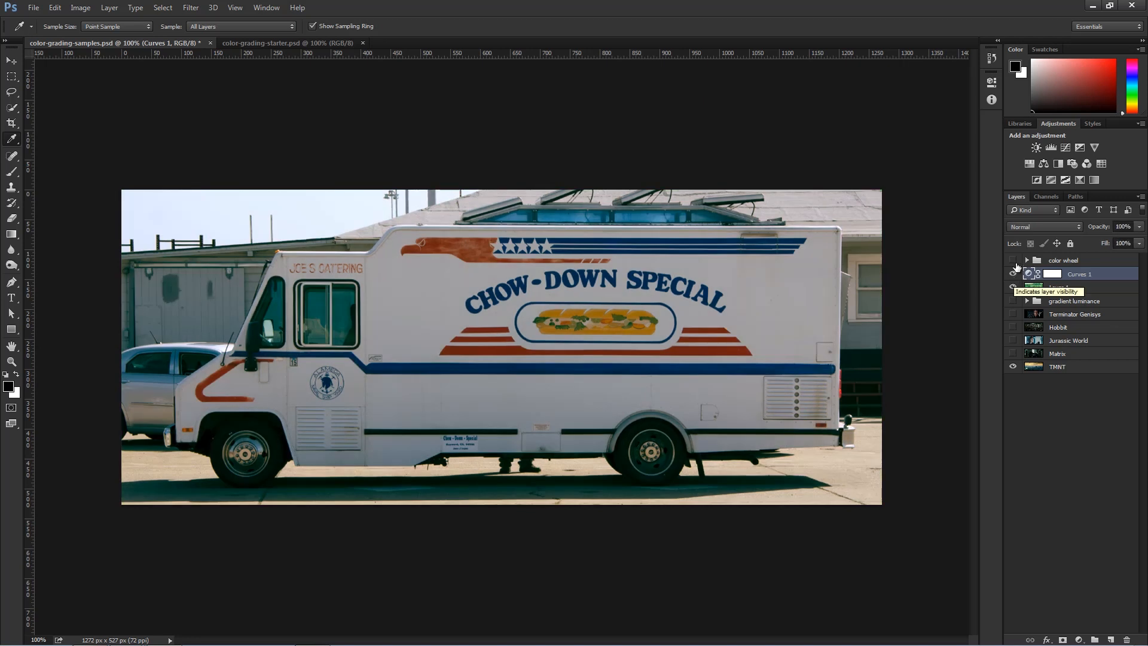
Show the gradient luminance group, hide Layer 1 and Curves 1, and open the Info panel for reading the gradients' color values
{"action": "left_click", "coordinate": [1013, 302]}
{"action": "left_click_drag", "start_coordinate": [1012, 287], "coordinate": [1013, 273]}
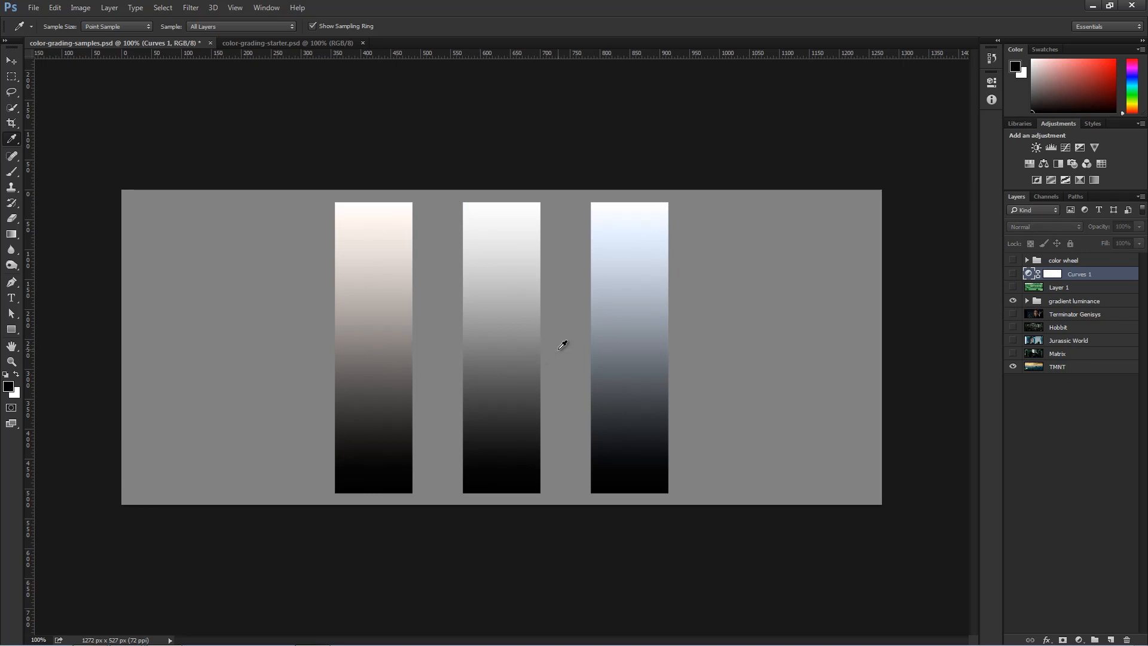
{"action": "left_click", "coordinate": [988, 102]}
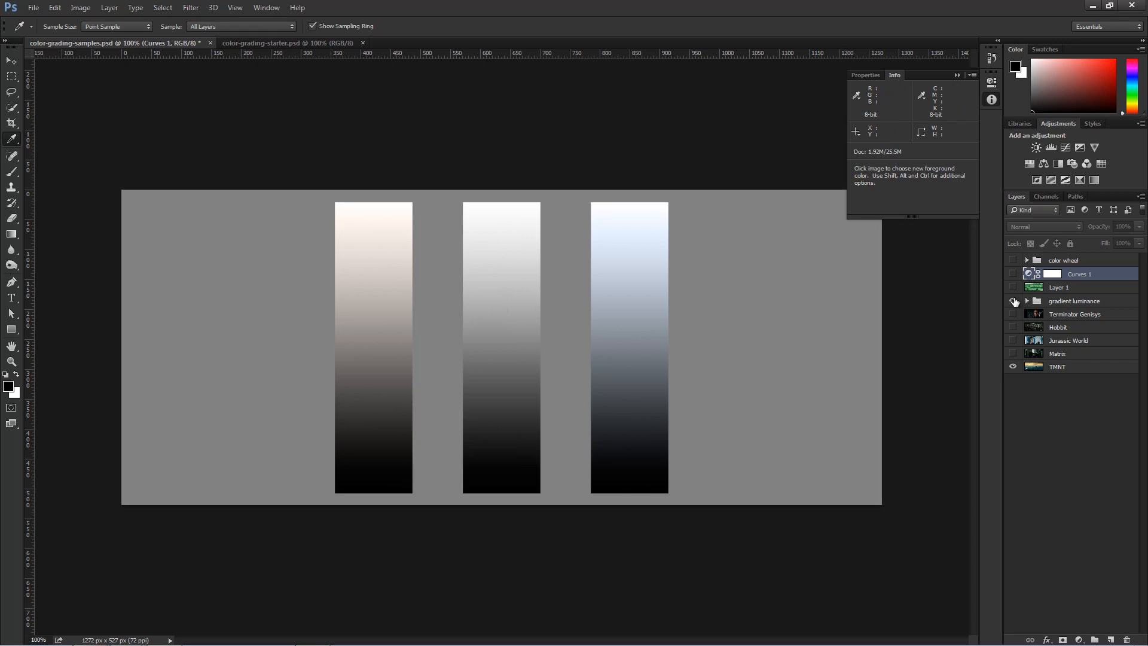
Delete the Curves 1 layer, then hide the gradient luminance group and show and select the Terminator Genisys layer
{"action": "left_click_drag", "start_coordinate": [1050, 274], "coordinate": [1126, 640]}
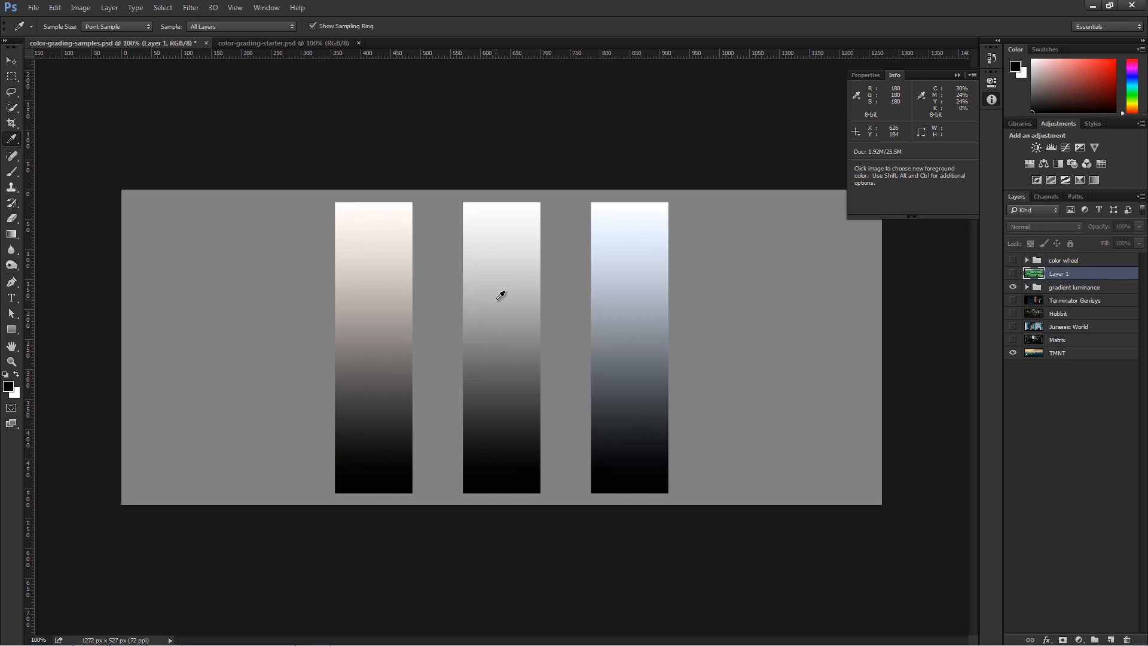
{"action": "left_click", "coordinate": [1013, 288]}
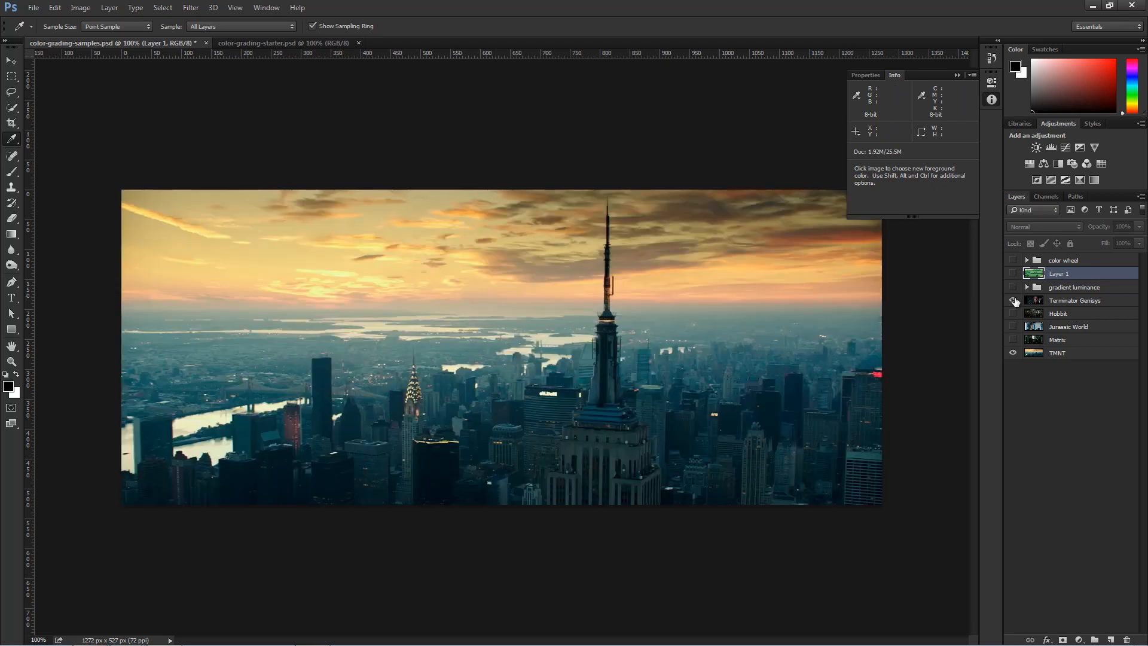
{"action": "left_click", "coordinate": [1013, 300]}
{"action": "left_click", "coordinate": [1055, 302]}
Compare the Terminator Genisys still with the portrait in color-grading-starter.psd, finishing on the starter document
{"action": "left_click", "coordinate": [334, 42]}
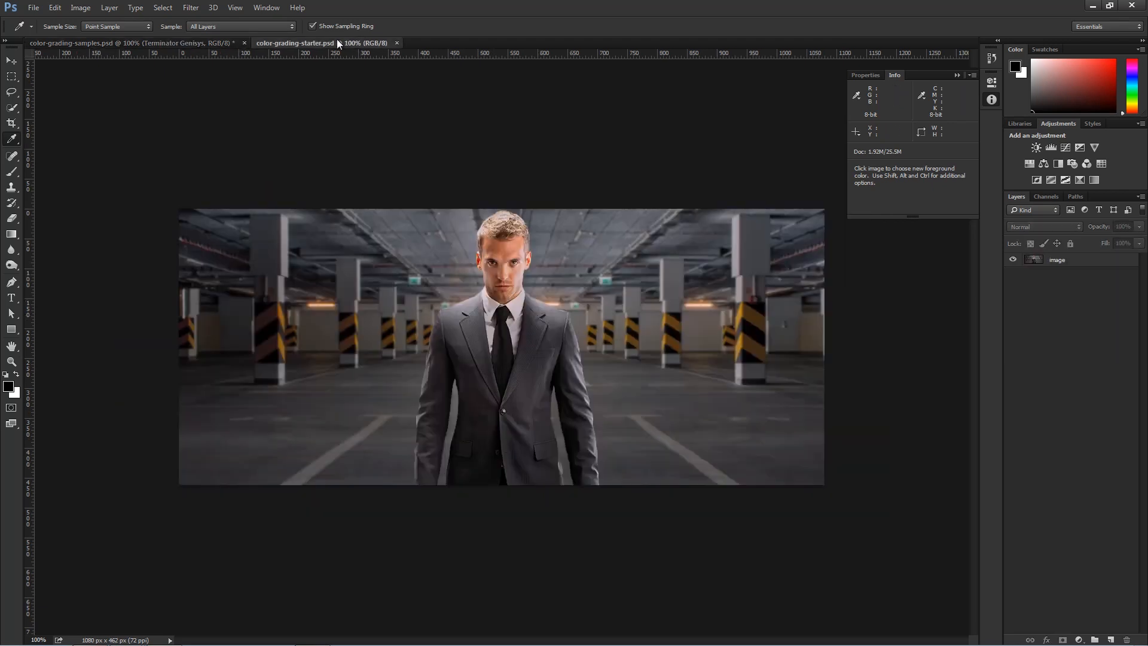
{"action": "left_click", "coordinate": [160, 47]}
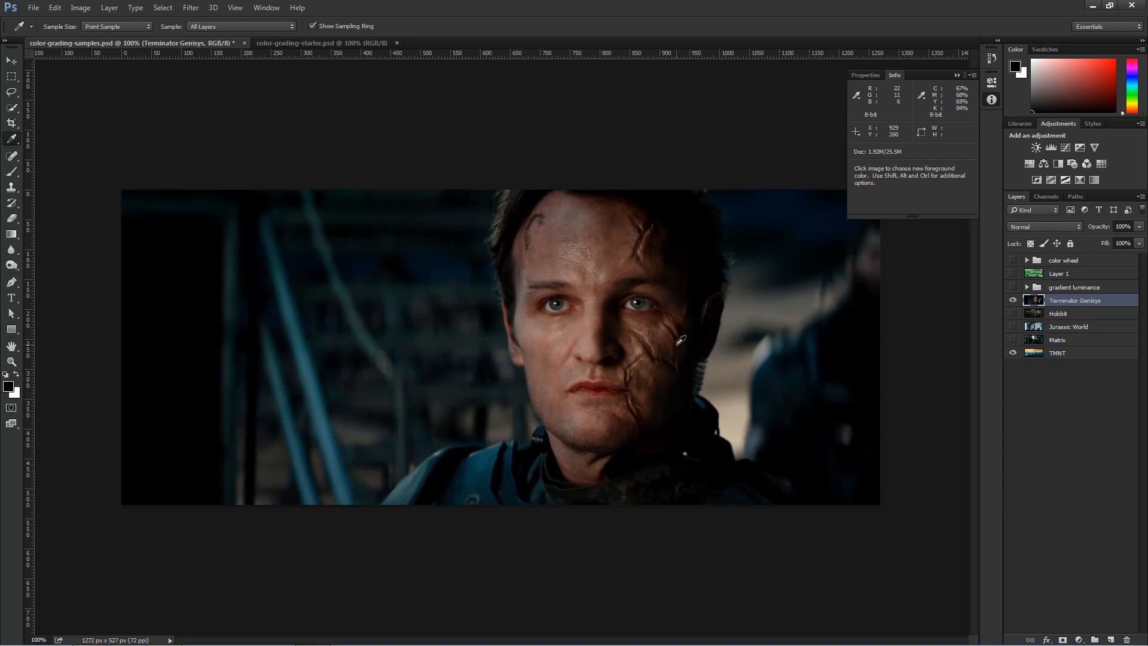
{"action": "left_click", "coordinate": [290, 43]}
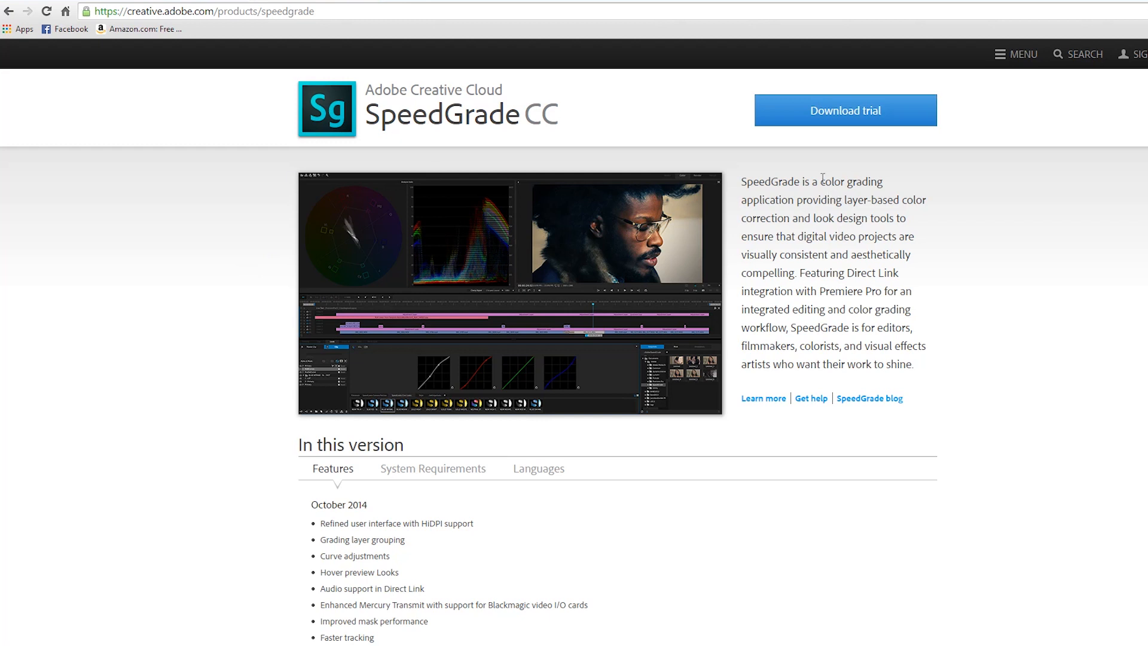
On Adobe's SpeedGrade CC web page in the browser, highlight the words "color grading" in the product description
{"action": "left_click_drag", "start_coordinate": [820, 182], "coordinate": [892, 182]}
{"action": "left_click", "coordinate": [891, 252]}
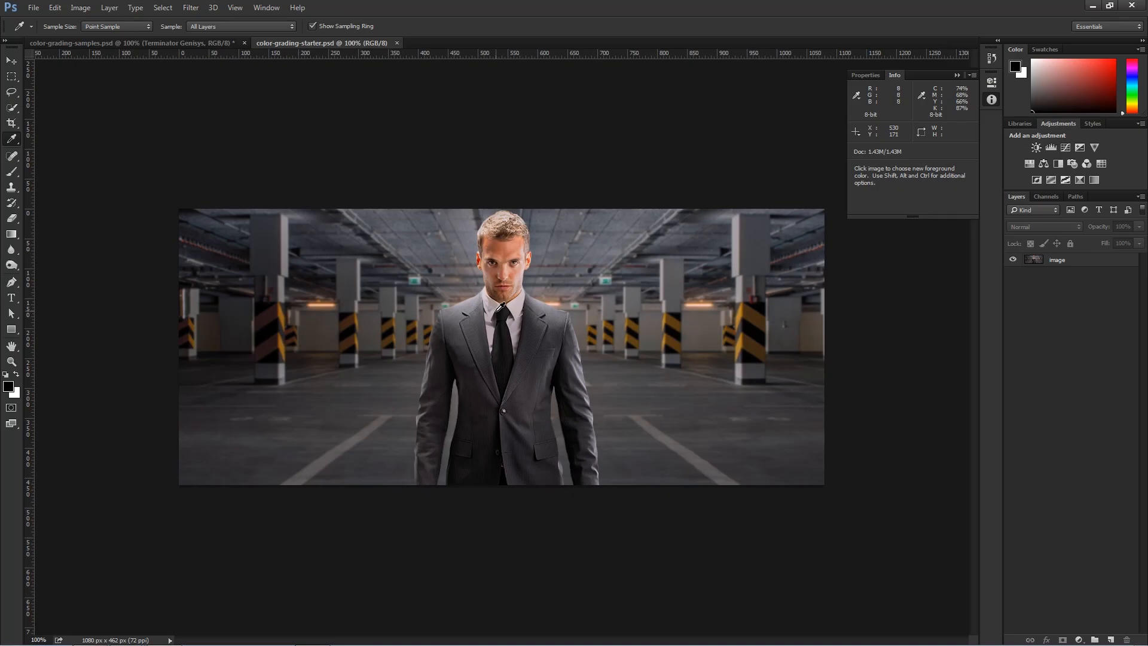
In the Photoshop starter document, add a Curves adjustment layer without a layer mask above the image and name it color
{"action": "left_click", "coordinate": [1054, 260]}
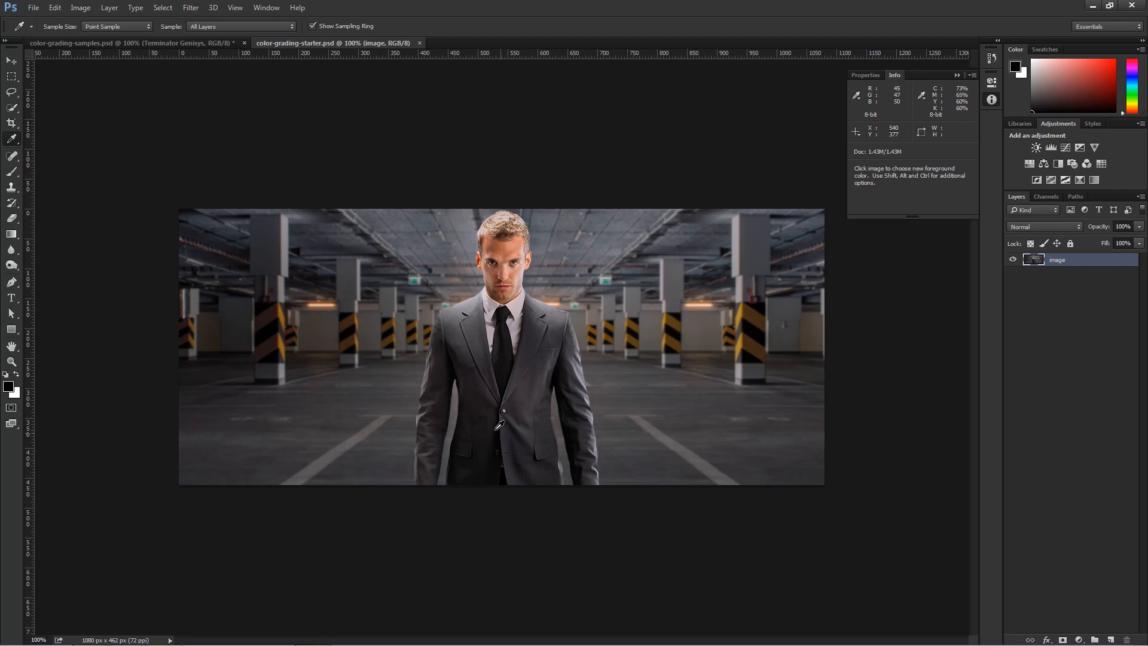
{"action": "left_click", "coordinate": [1046, 435]}
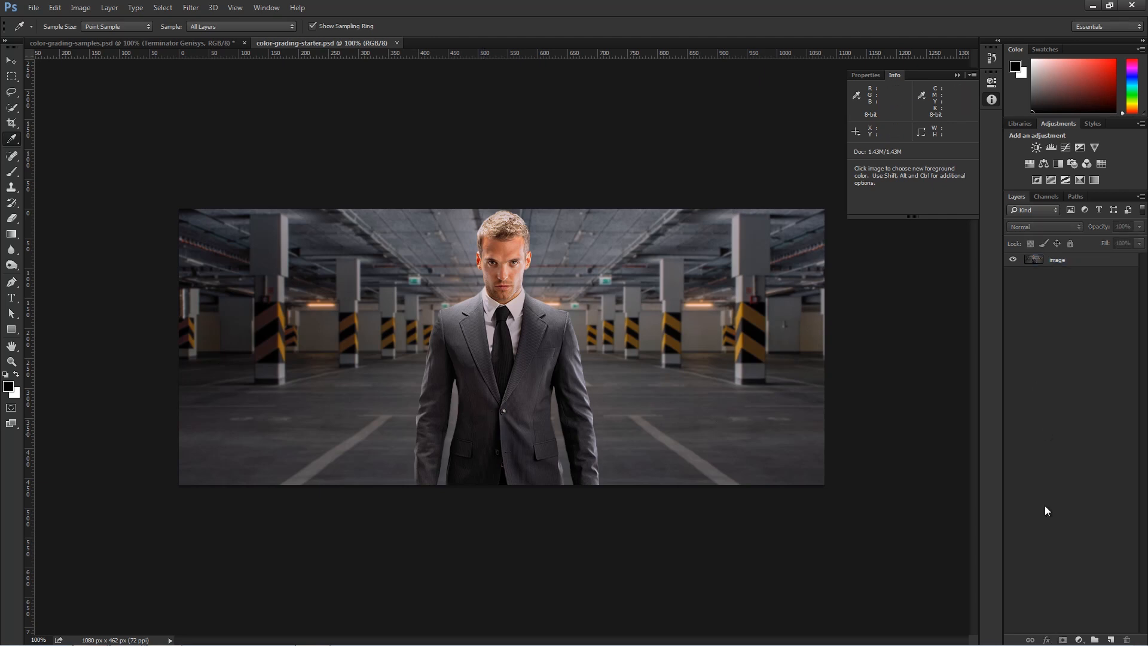
{"action": "left_click", "coordinate": [1079, 639]}
{"action": "left_click", "coordinate": [1076, 446]}
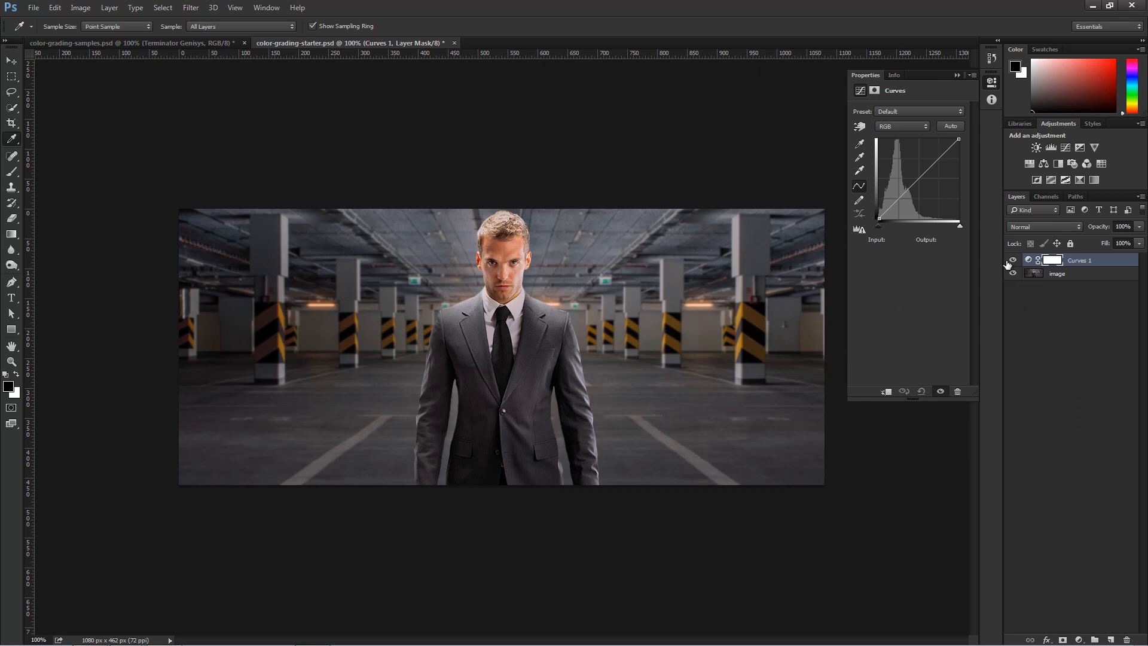
{"action": "right_click", "coordinate": [1052, 261]}
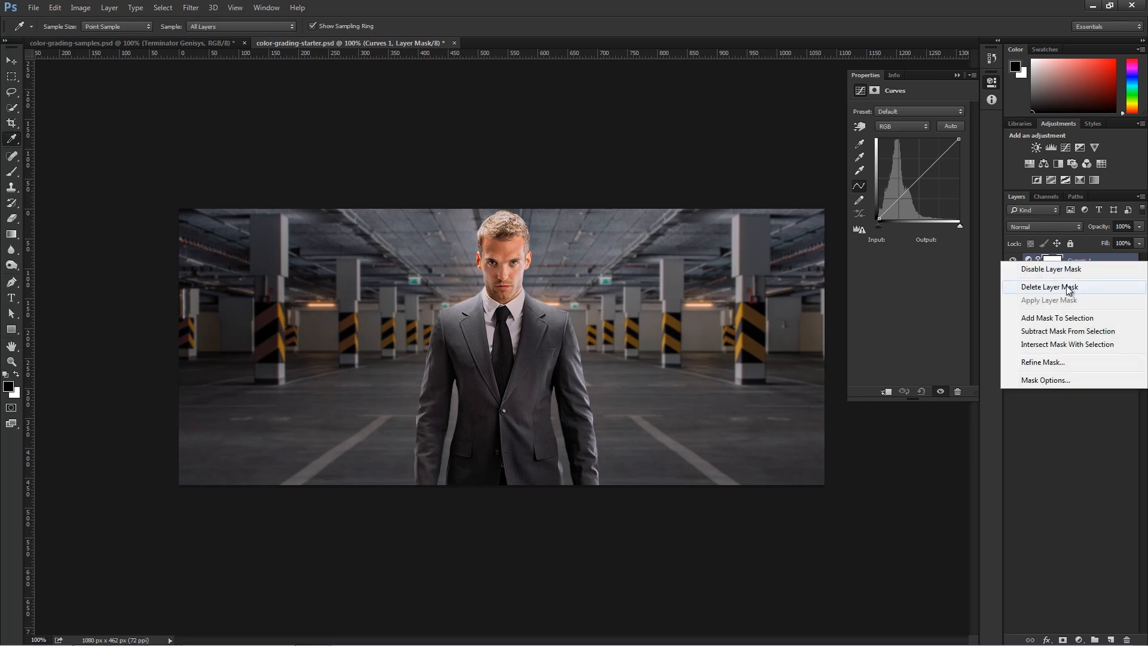
{"action": "left_click", "coordinate": [1069, 288]}
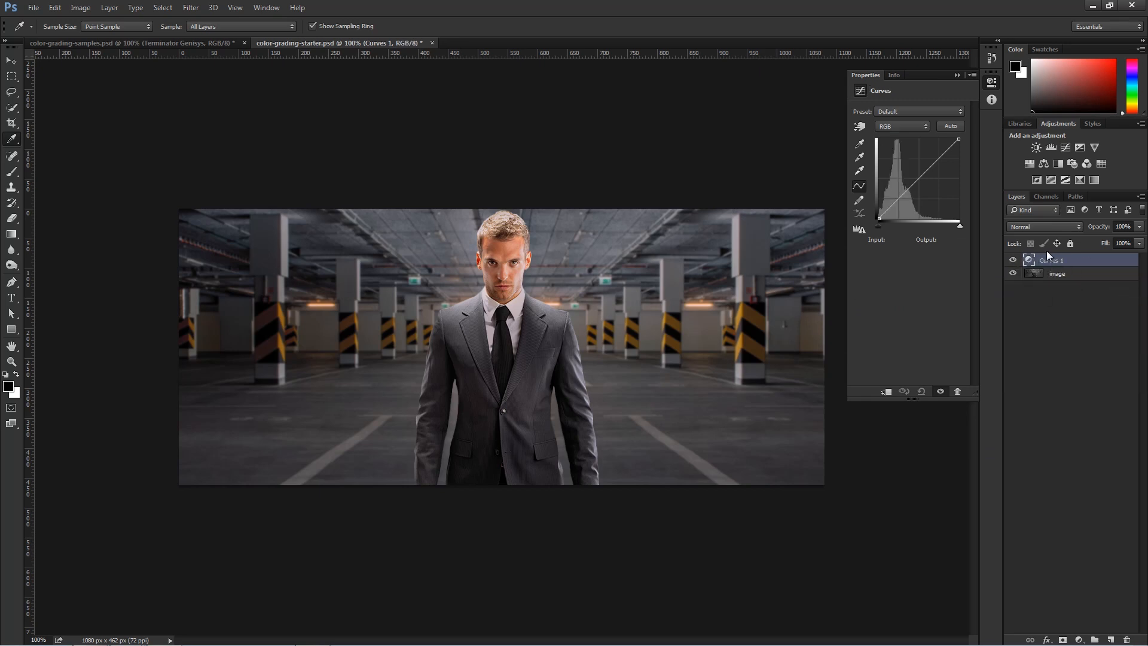
{"action": "double_click", "coordinate": [1050, 261]}
{"action": "type", "text": "color"}
{"action": "left_click", "coordinate": [1100, 258]}
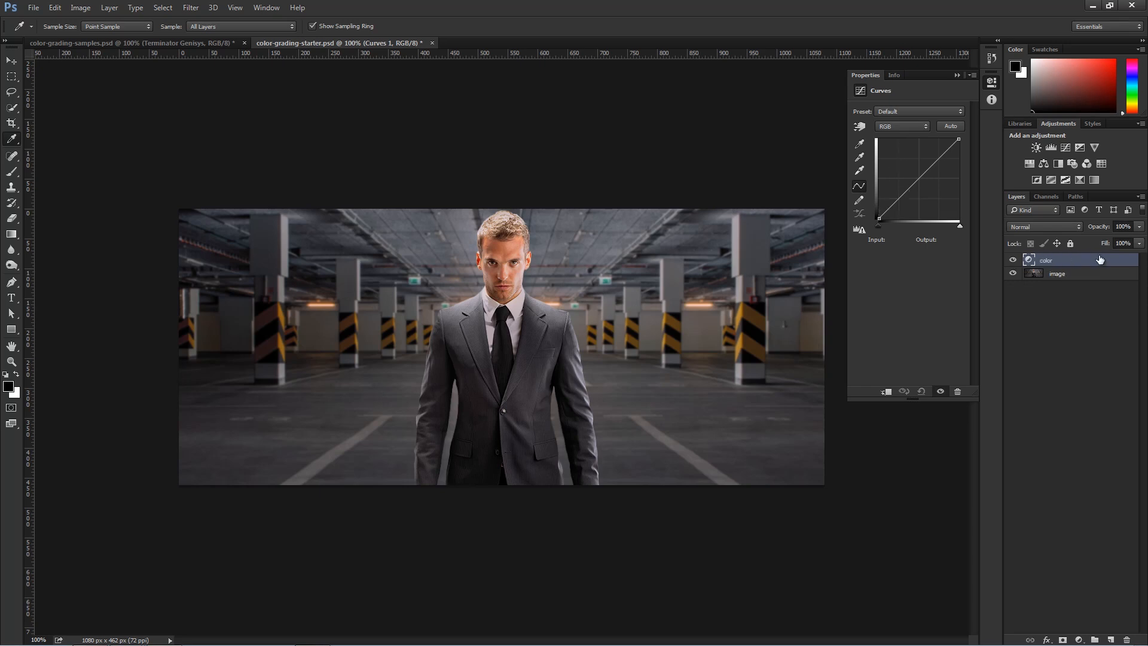
Add a second Curves adjustment layer without a layer mask and name it luminosity
{"action": "left_click", "coordinate": [1079, 639]}
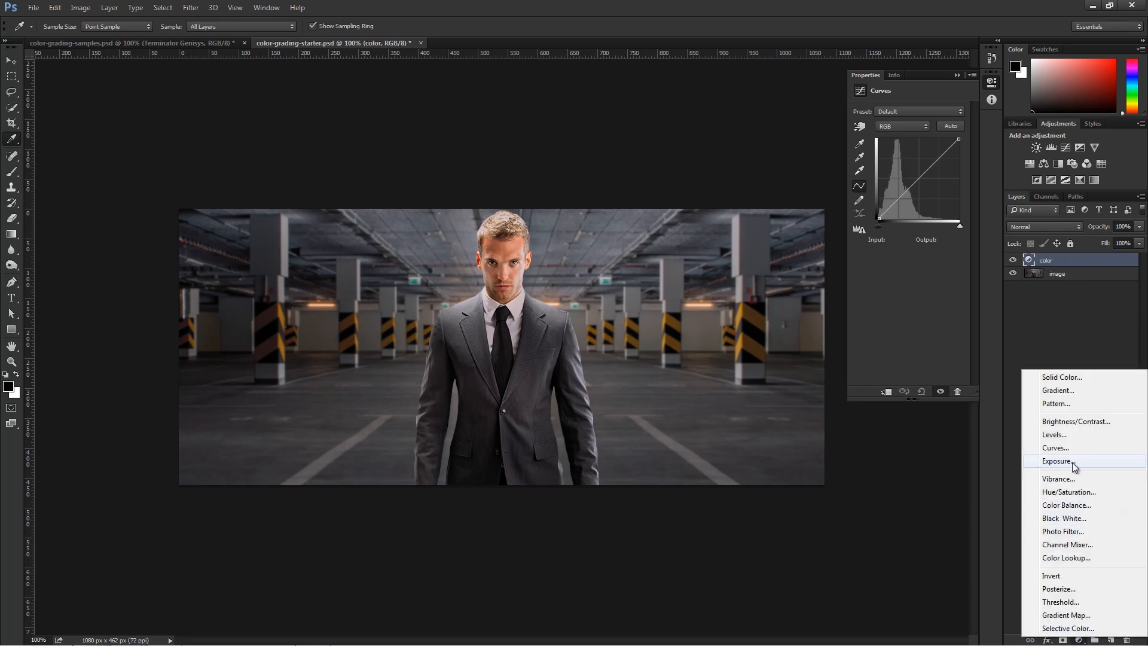
{"action": "left_click", "coordinate": [1060, 448]}
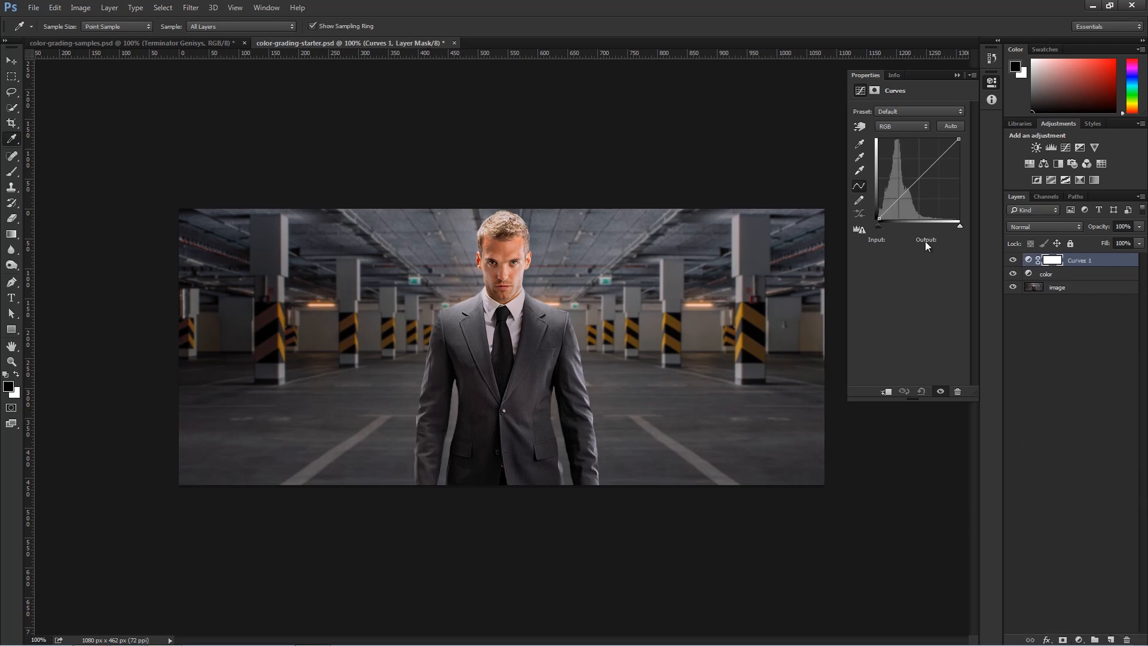
{"action": "right_click", "coordinate": [1053, 261]}
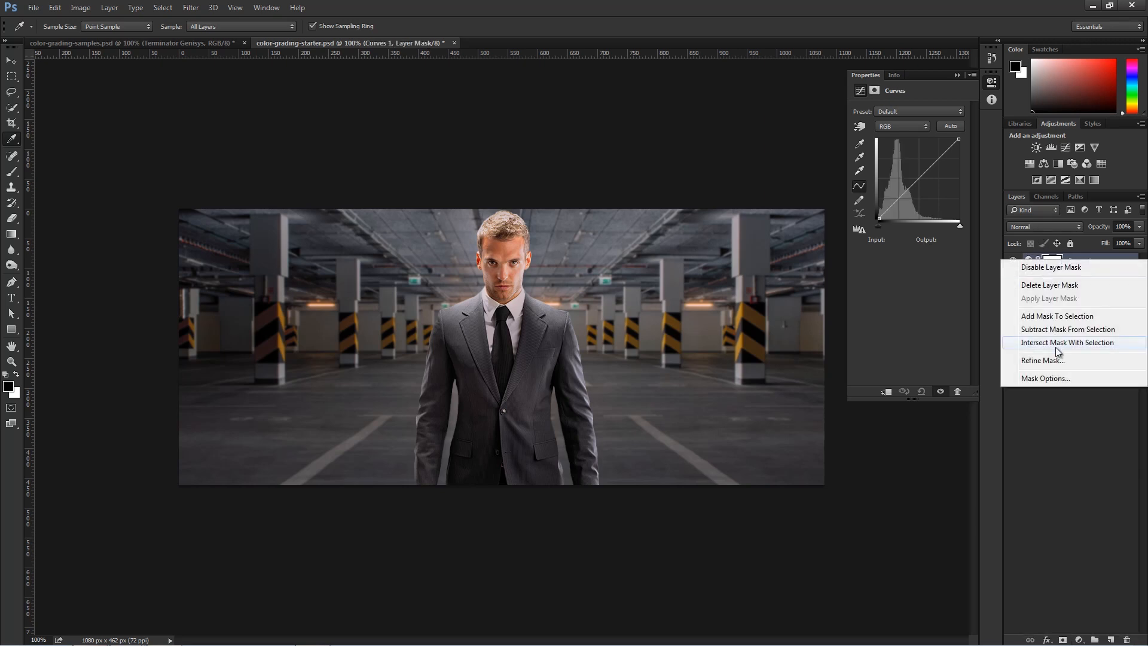
{"action": "left_click", "coordinate": [1057, 286]}
{"action": "double_click", "coordinate": [1047, 262]}
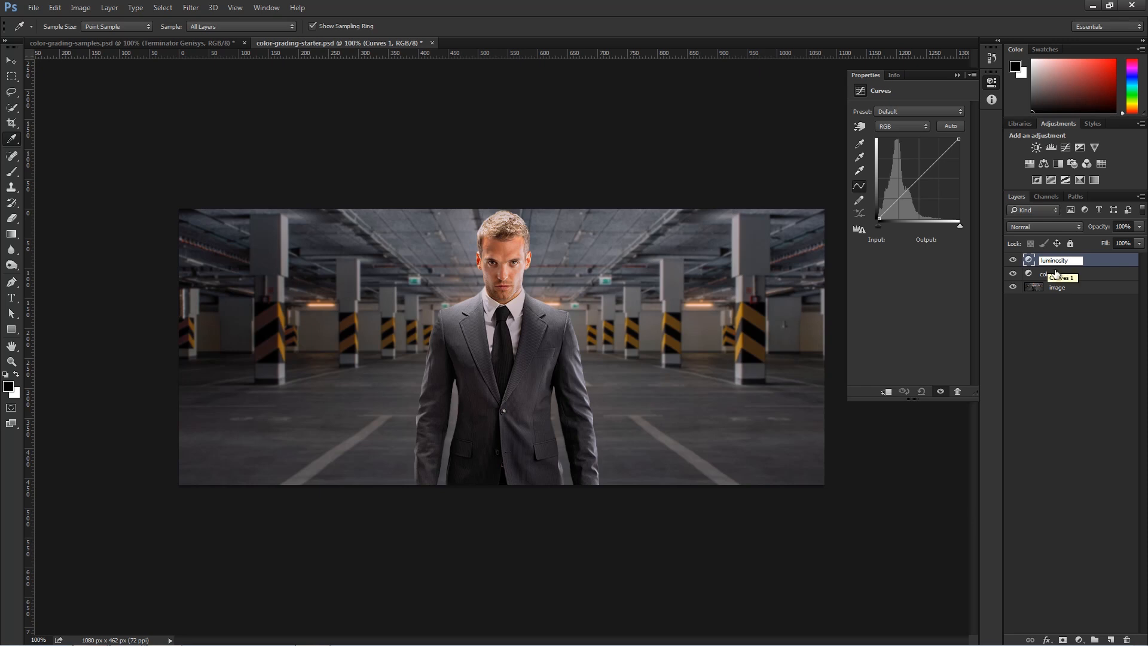
{"action": "left_click", "coordinate": [1050, 275]}
Move the color layer above the luminosity layer, leaving color hidden and luminosity visible
{"action": "left_click", "coordinate": [1013, 260]}
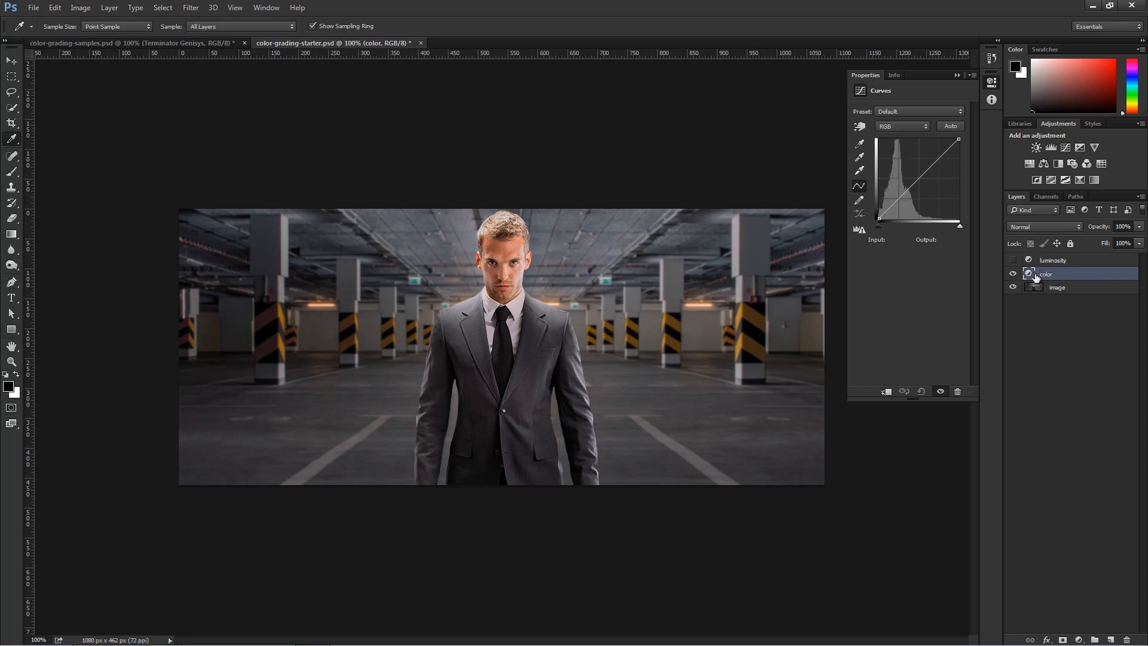
{"action": "left_click_drag", "start_coordinate": [1030, 275], "coordinate": [1032, 258]}
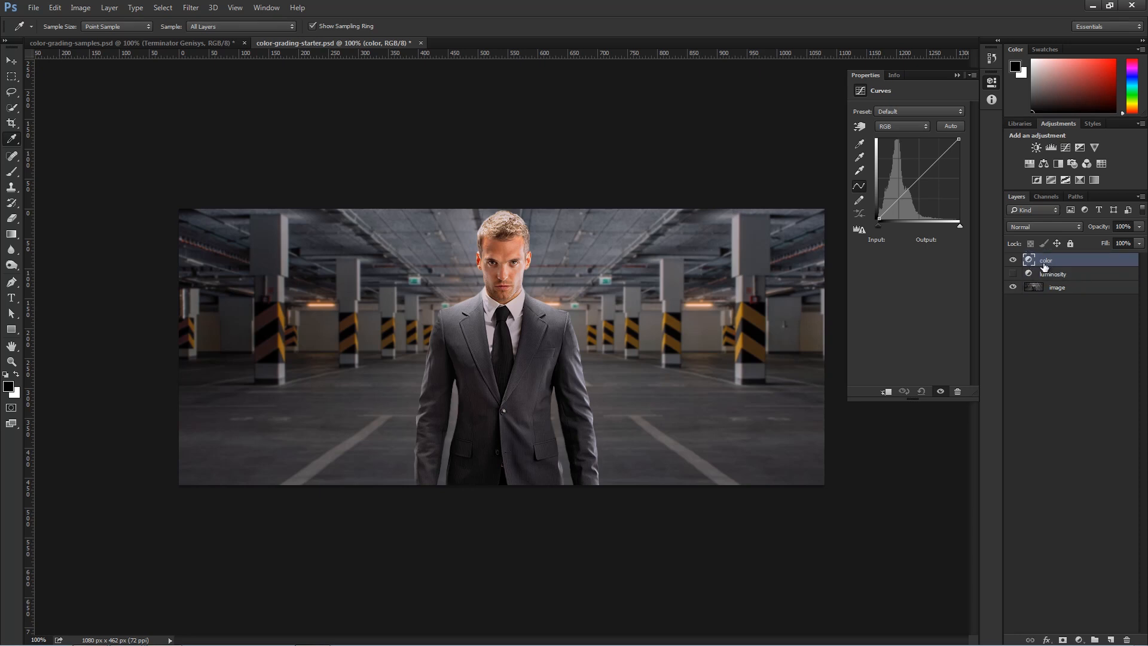
{"action": "left_click", "coordinate": [1013, 260]}
{"action": "left_click", "coordinate": [1013, 261]}
{"action": "left_click", "coordinate": [1013, 260]}
{"action": "left_click", "coordinate": [1013, 274]}
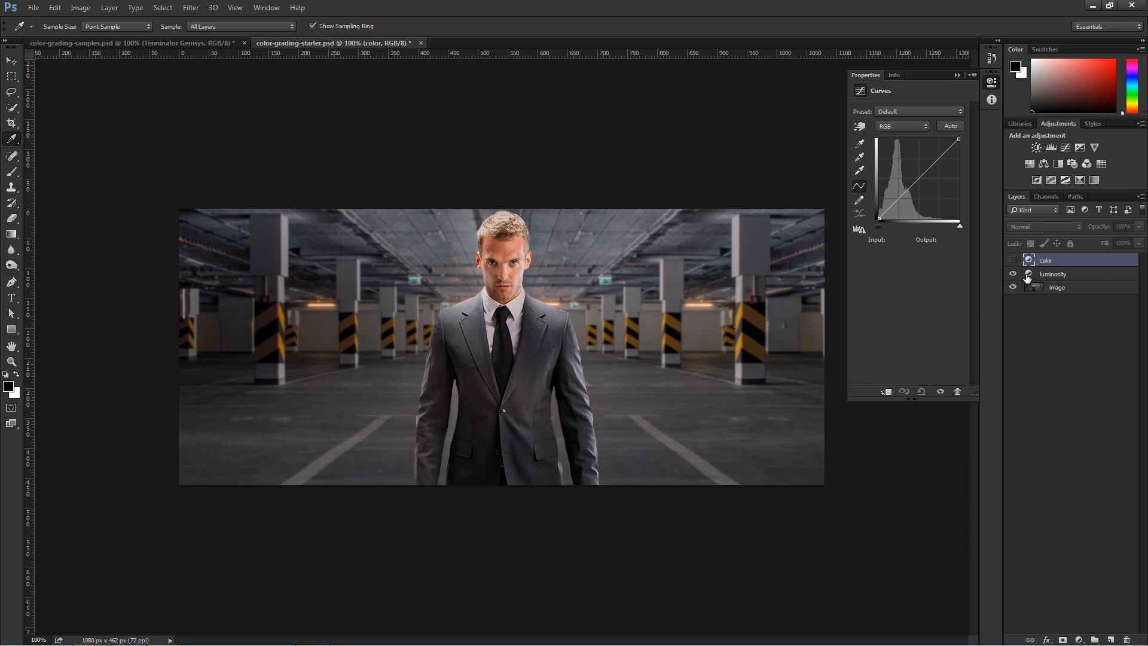
Shape the luminosity layer's RGB curve into a strong S-curve, lowering the shadows and raising the highlight point to input 165, output 212
{"action": "left_click", "coordinate": [1068, 275]}
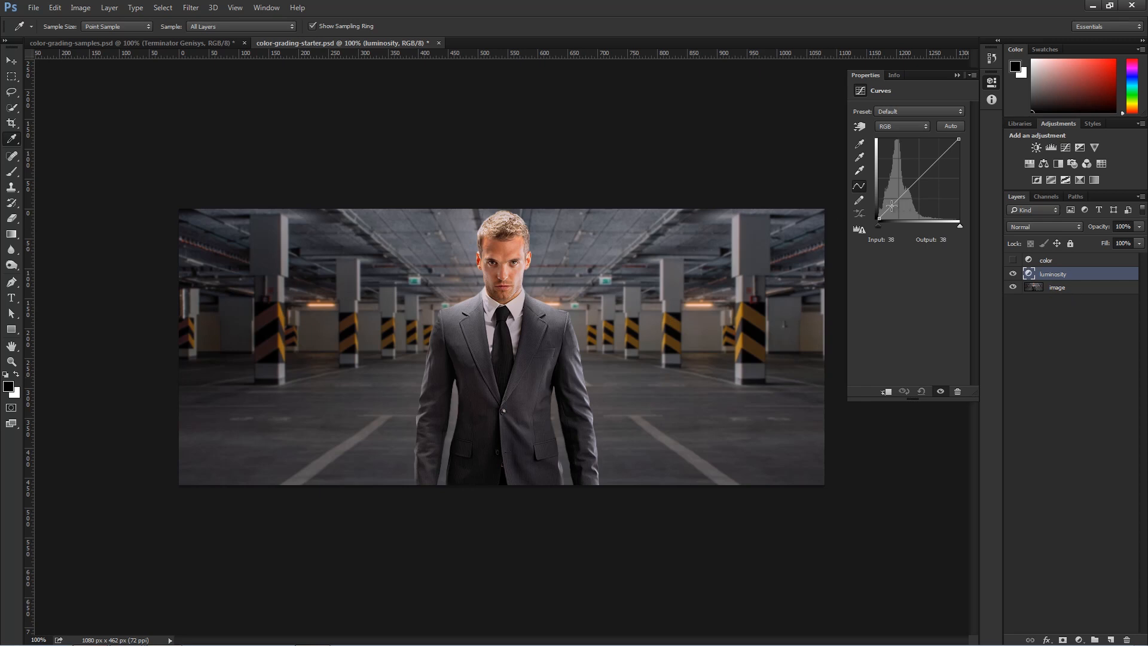
{"action": "left_click_drag", "start_coordinate": [897, 198], "coordinate": [899, 206]}
{"action": "left_click_drag", "start_coordinate": [933, 169], "coordinate": [933, 155]}
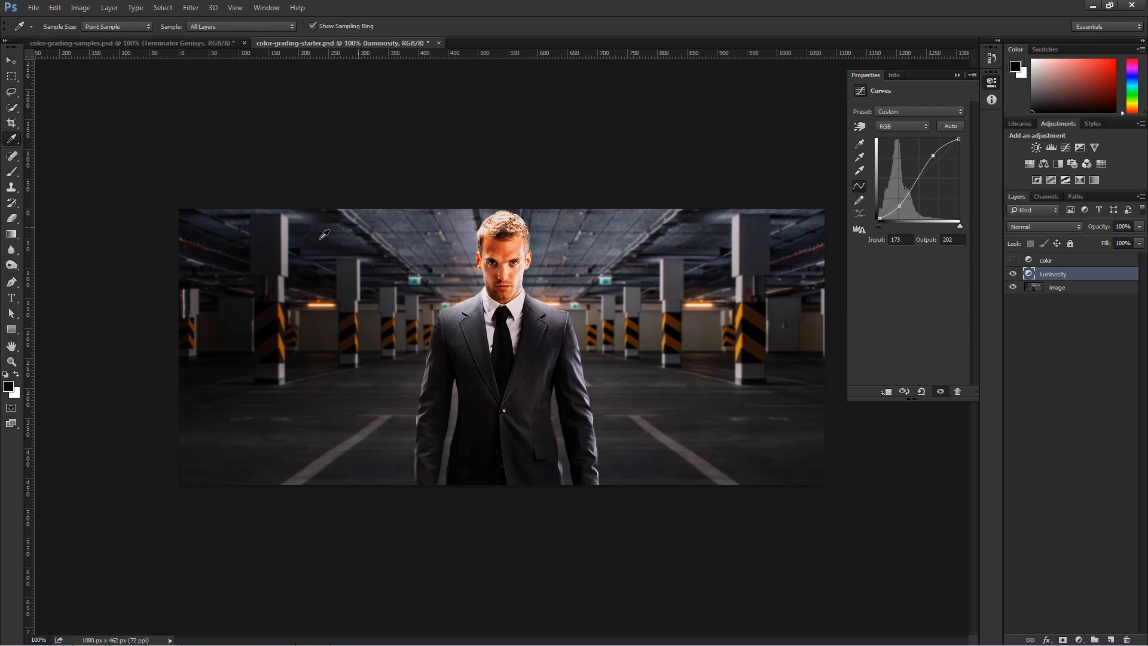
{"action": "left_click_drag", "start_coordinate": [900, 206], "coordinate": [903, 212]}
{"action": "left_click_drag", "start_coordinate": [933, 156], "coordinate": [931, 152]}
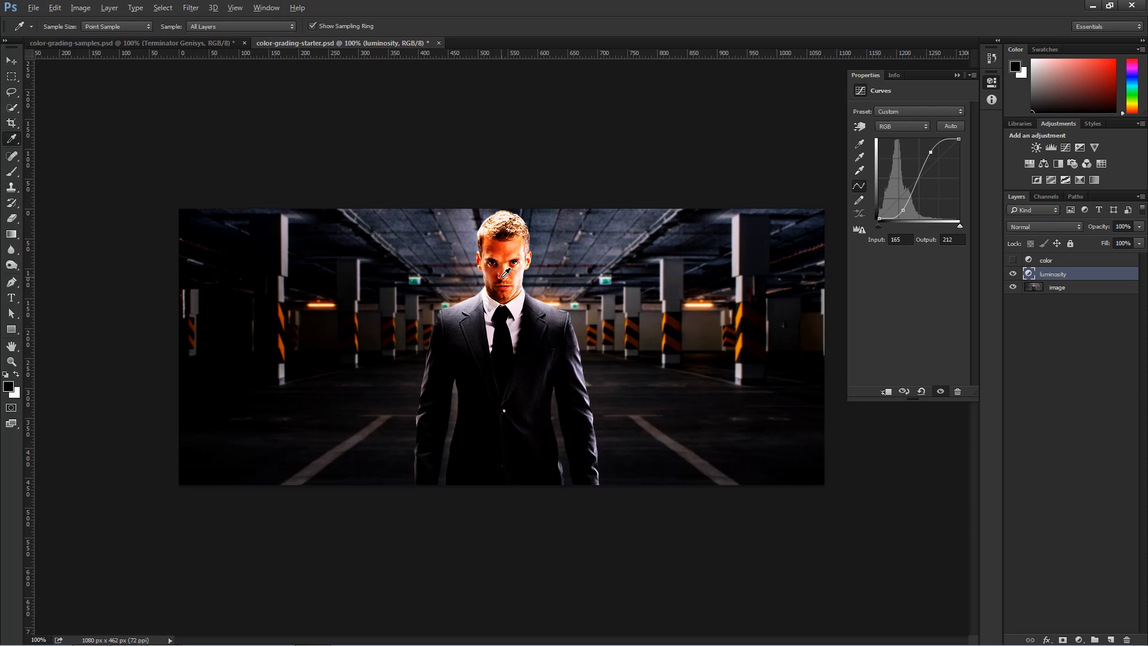
Change the luminosity layer's blend mode to Luminosity while examining the man's skin tones up close
{"action": "scroll", "coordinate": [506, 273], "scroll_direction": "up", "scroll_amount": 2}
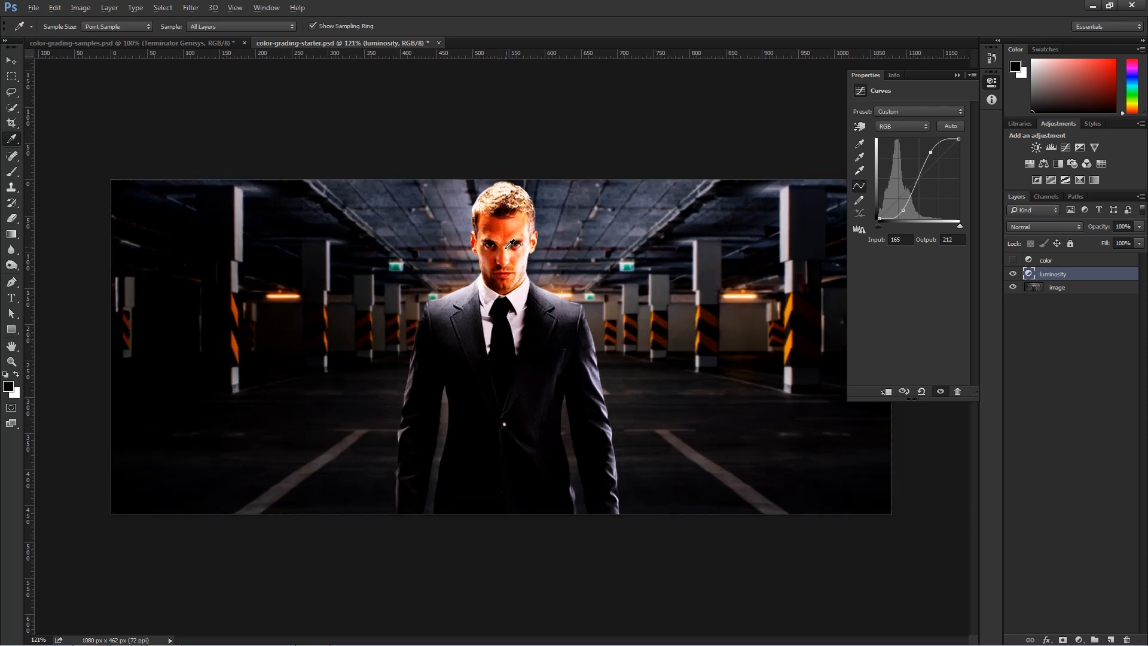
{"action": "scroll", "coordinate": [487, 248], "scroll_direction": "up", "scroll_amount": 2}
{"action": "scroll", "coordinate": [505, 220], "scroll_direction": "up", "scroll_amount": 4}
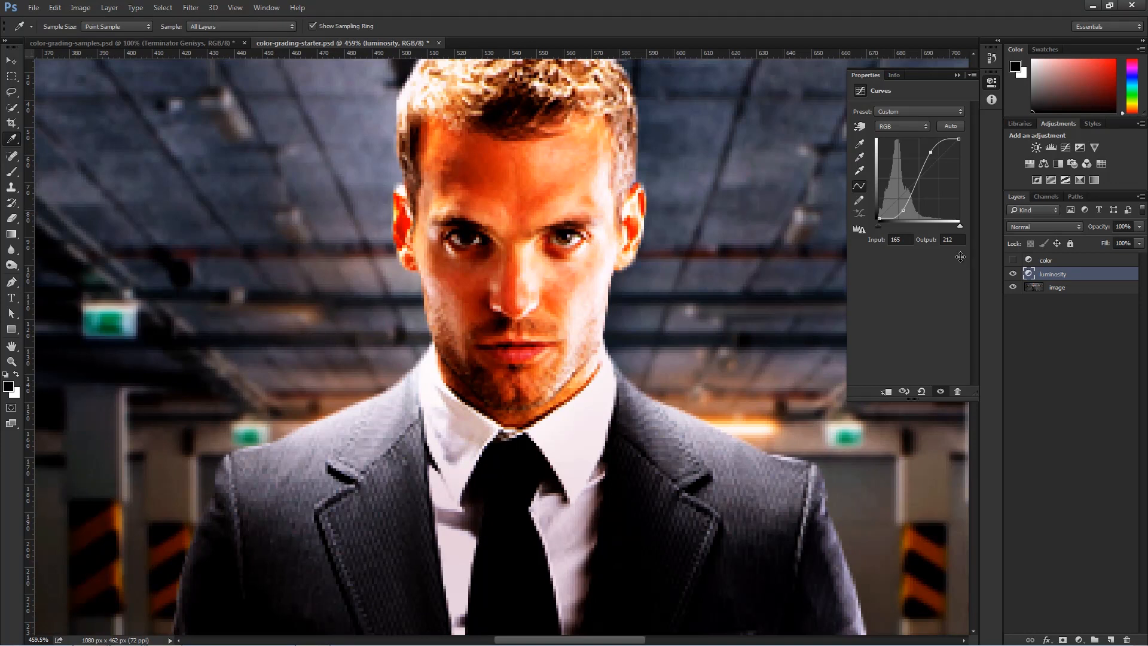
{"action": "left_click", "coordinate": [1020, 228]}
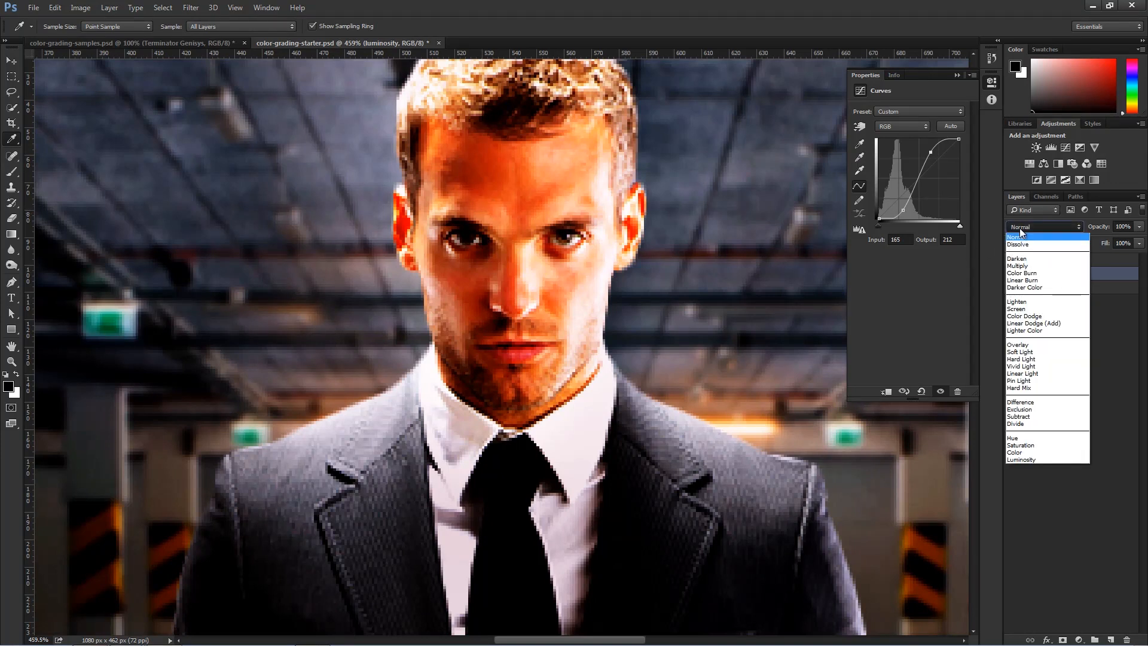
{"action": "left_click", "coordinate": [1052, 458]}
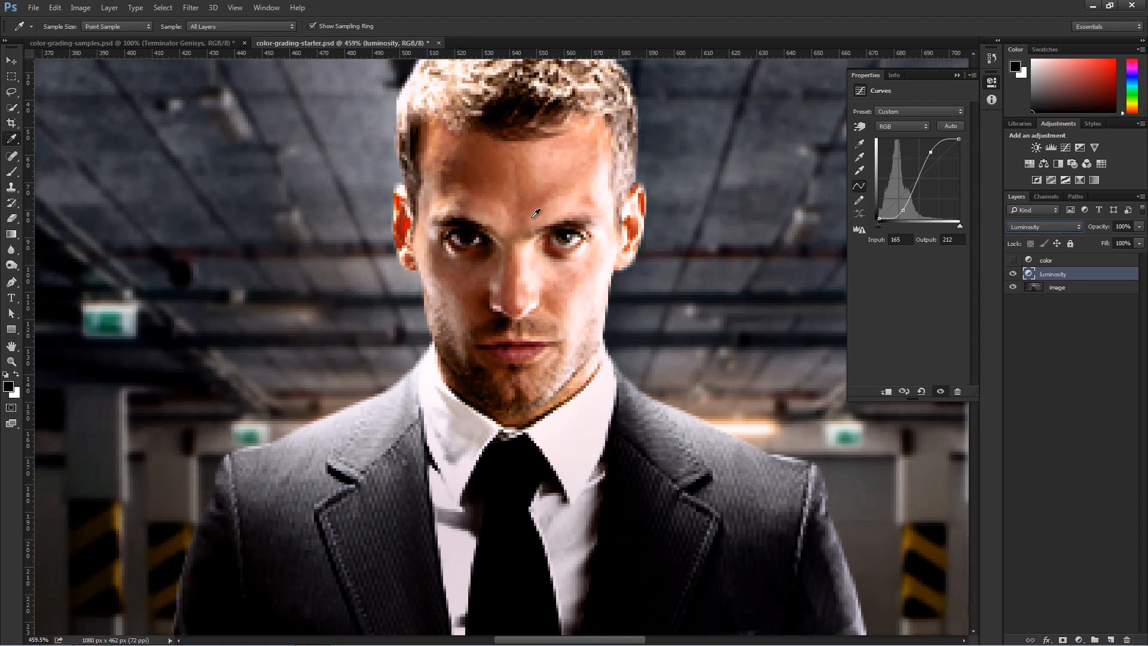
Toggle the luminosity layer to compare its effect on the portrait, then leave it hidden and show the color layer
{"action": "left_click", "coordinate": [1012, 274]}
{"action": "left_click", "coordinate": [1012, 275]}
{"action": "left_click", "coordinate": [1012, 274]}
{"action": "left_click", "coordinate": [1013, 260]}
In the color layer's Red channel curve, add a point and raise it to input 107, output 165
{"action": "left_click", "coordinate": [1067, 263]}
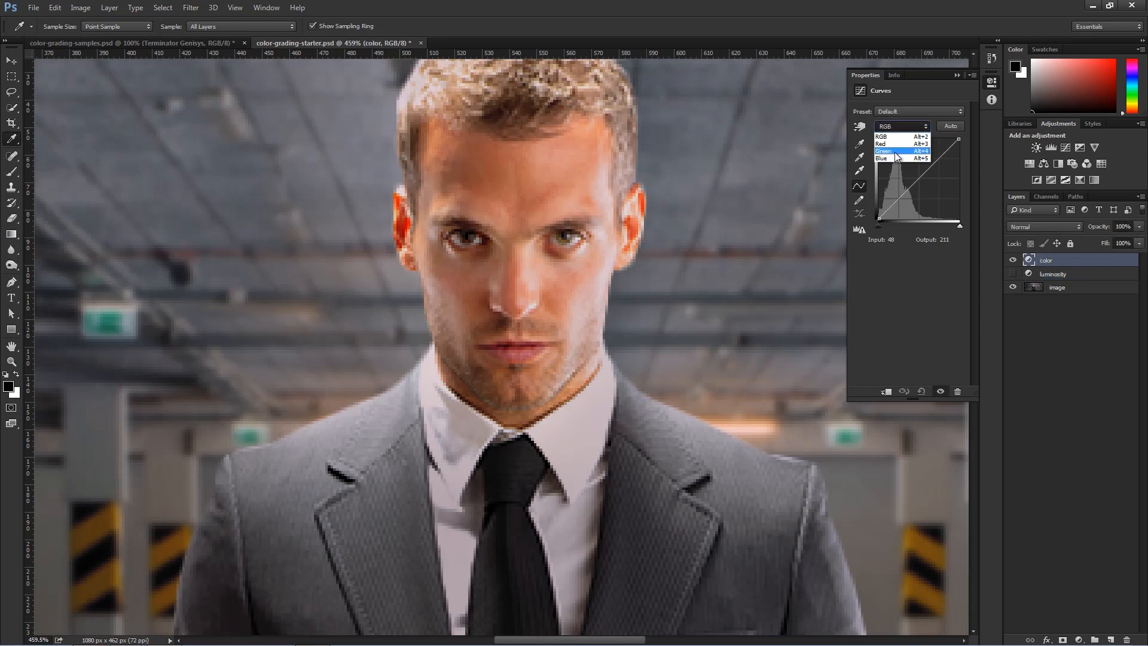
{"action": "left_click", "coordinate": [890, 149]}
{"action": "left_click_drag", "start_coordinate": [912, 186], "coordinate": [912, 167]}
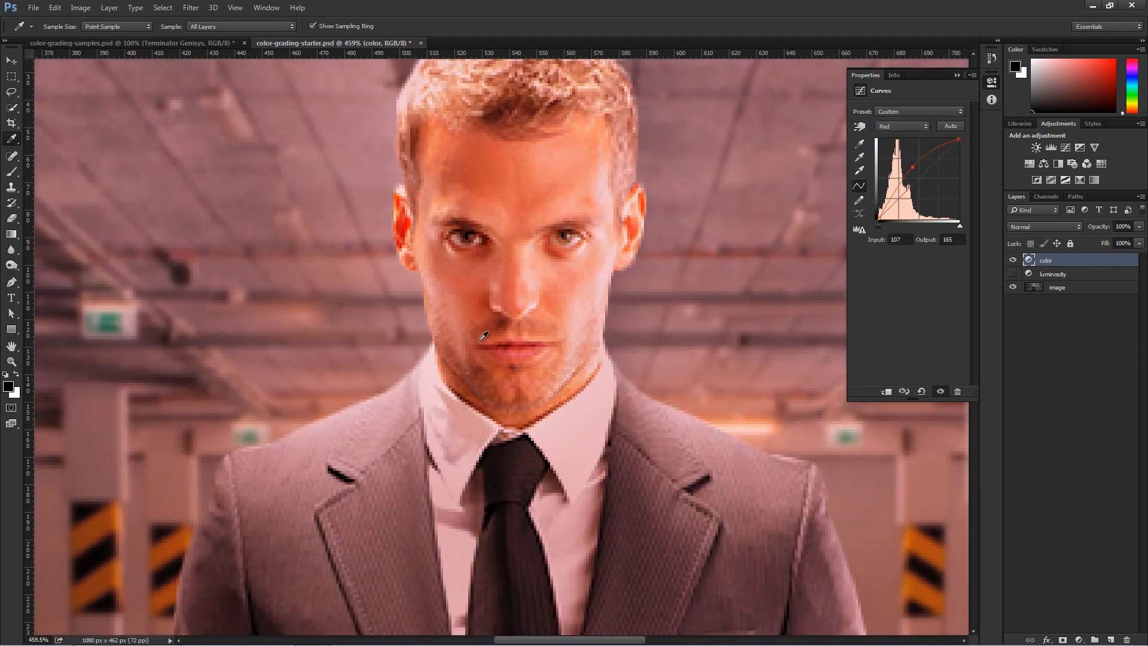
Try the Color blend mode on the color layer, then return it to Normal to compare the red shift
{"action": "left_click", "coordinate": [1033, 226]}
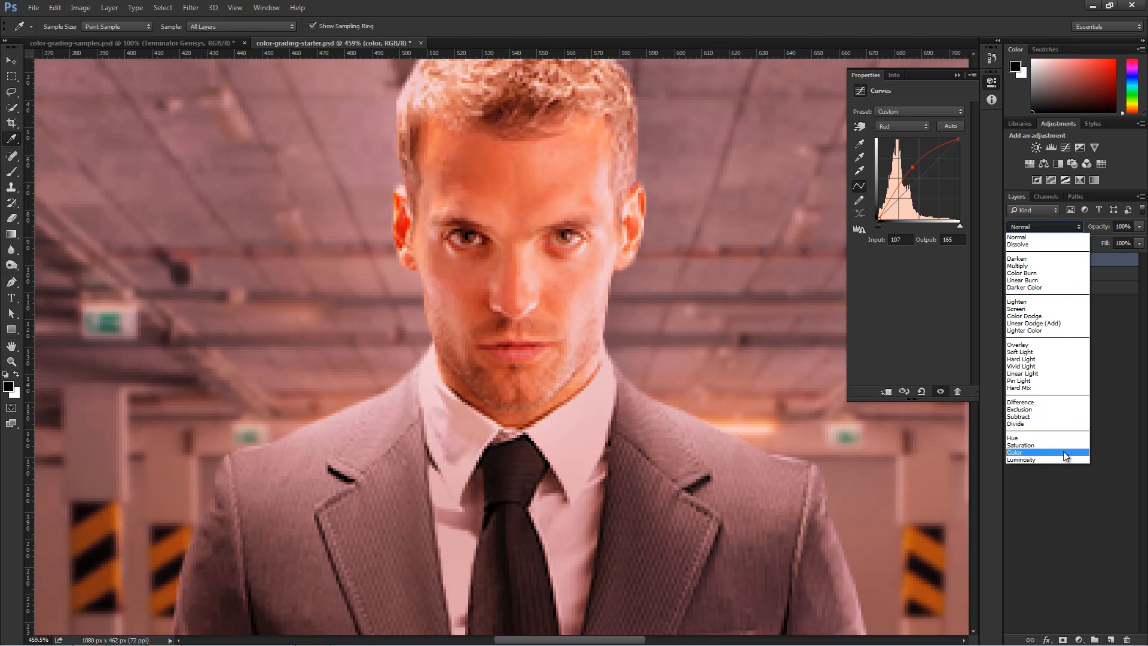
{"action": "left_click", "coordinate": [1063, 451]}
{"action": "left_click", "coordinate": [1043, 227]}
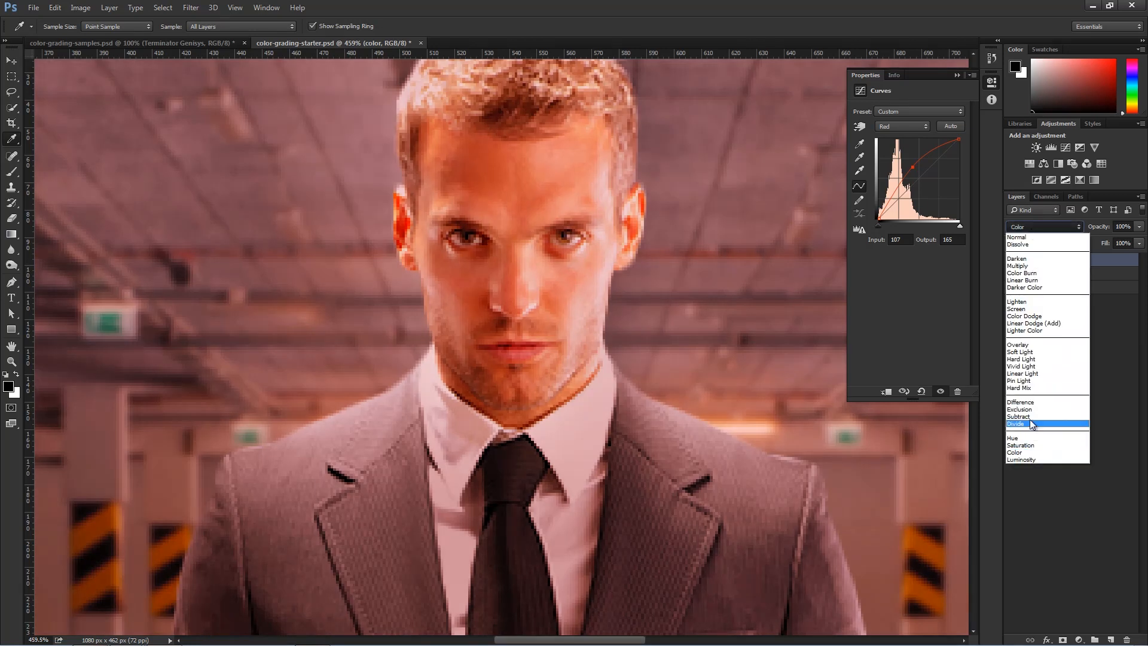
{"action": "left_click", "coordinate": [1025, 238]}
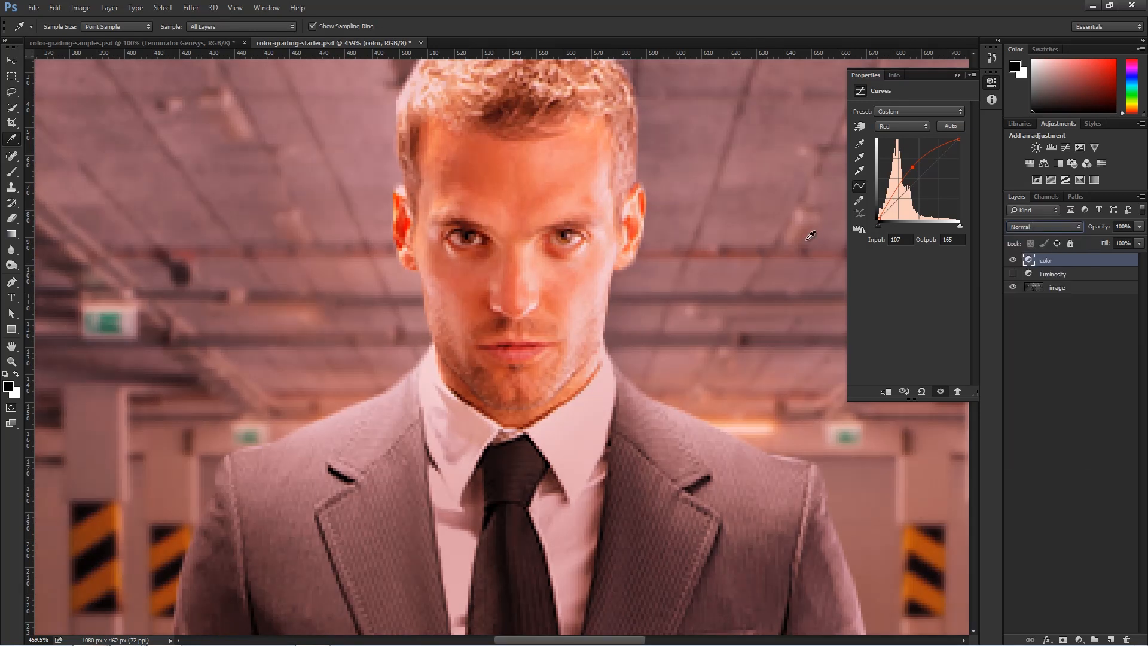
Push the red curve point to input 82, output 184, and set the color layer's blend mode to Color
{"action": "mouse_move", "coordinate": [912, 169]}
{"action": "left_mouse_down"}
{"action": "mouse_move", "coordinate": [913, 183]}
{"action": "mouse_move", "coordinate": [904, 162]}
{"action": "left_mouse_up"}
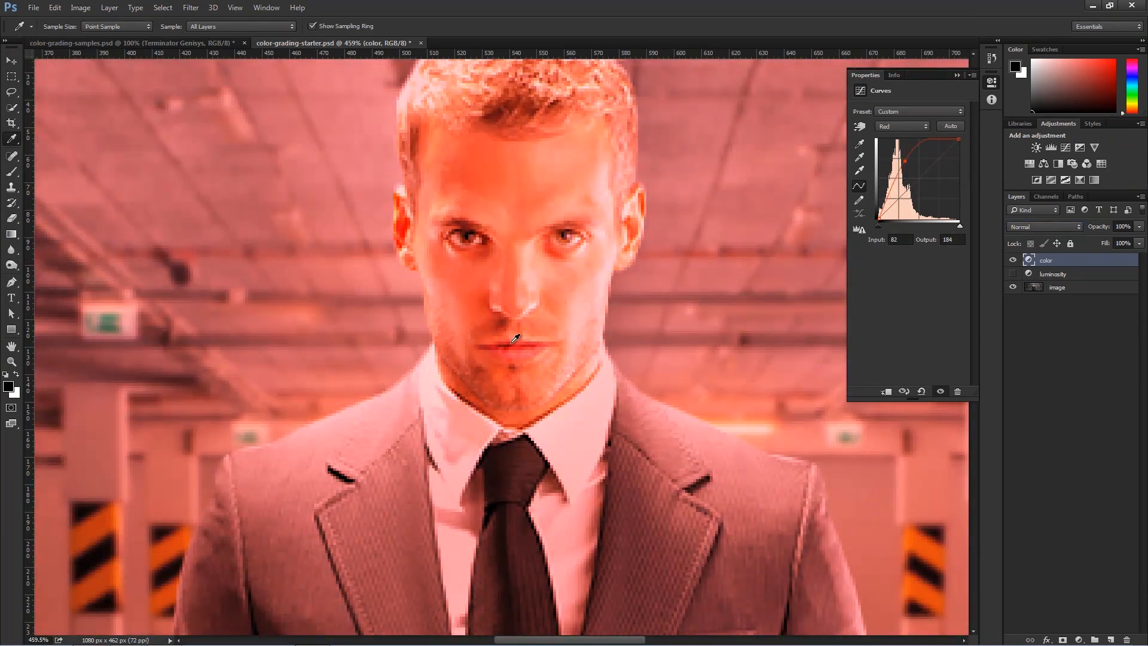
{"action": "left_click", "coordinate": [1039, 228]}
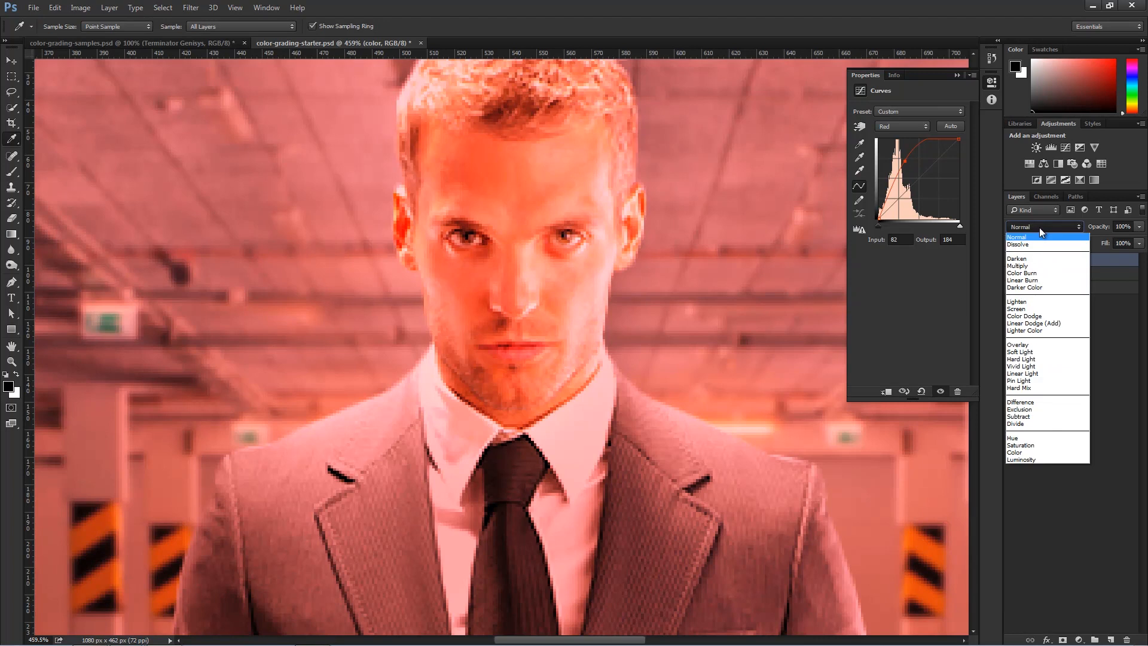
{"action": "left_click", "coordinate": [1031, 451]}
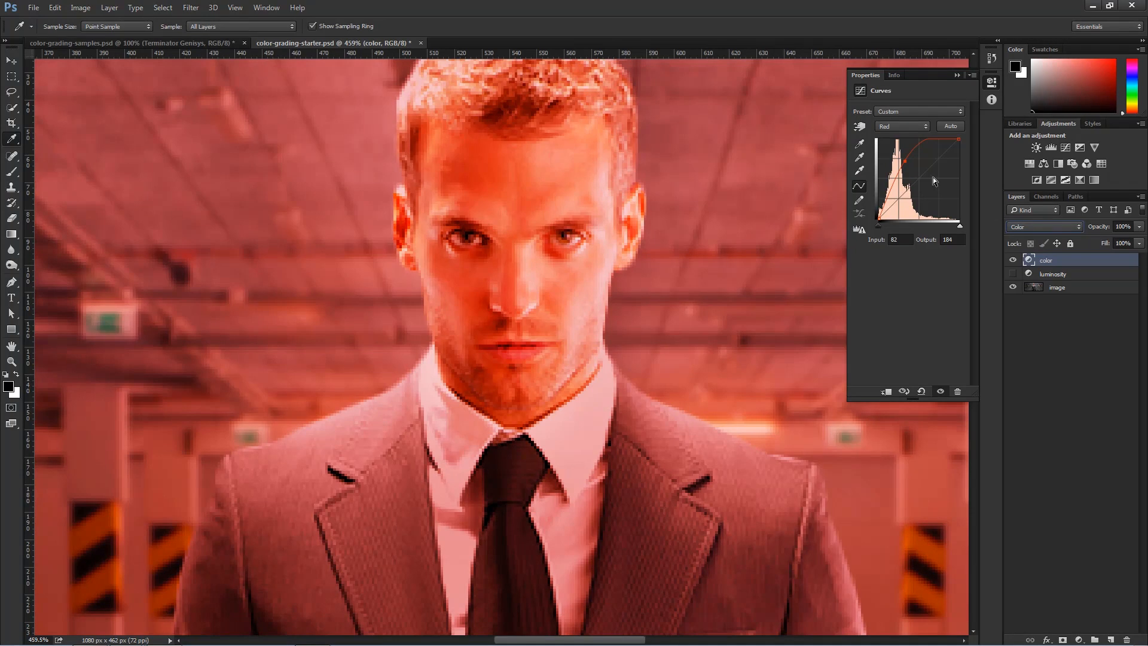
Remove the added point from the color layer's Red channel curve
{"action": "left_click", "coordinate": [905, 162], "text": "ctrl"}
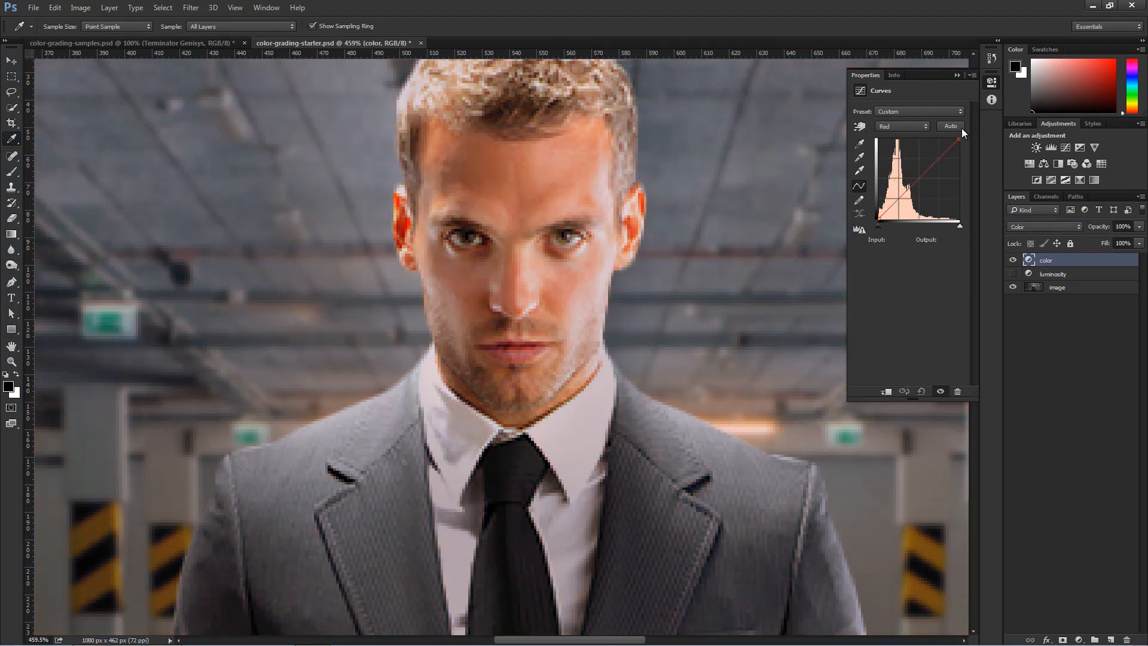
Return the color layer's curve to the RGB channel, hide that layer, and show the luminosity layer
{"action": "left_click", "coordinate": [902, 126]}
{"action": "left_click", "coordinate": [888, 136]}
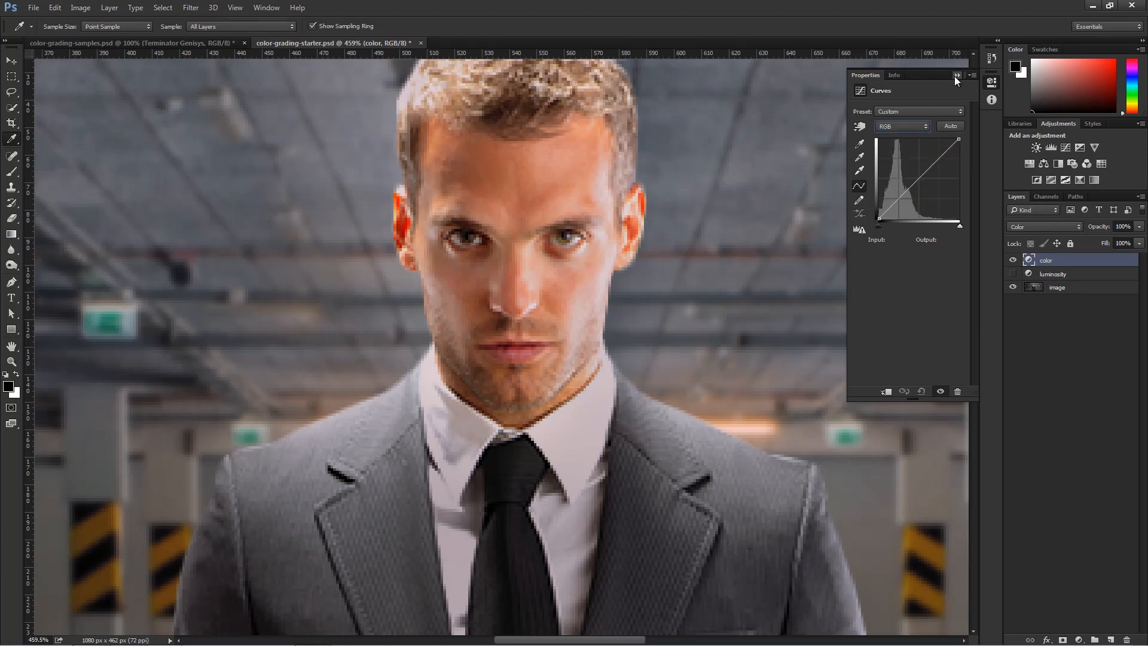
{"action": "left_click", "coordinate": [1012, 260]}
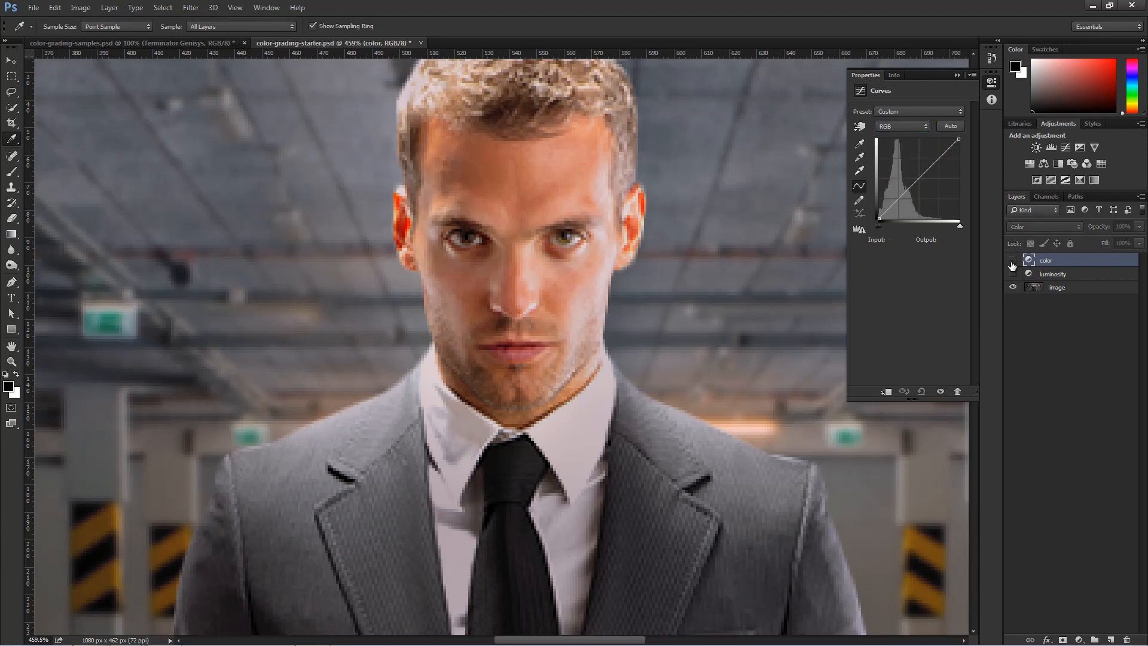
{"action": "left_click", "coordinate": [1014, 275]}
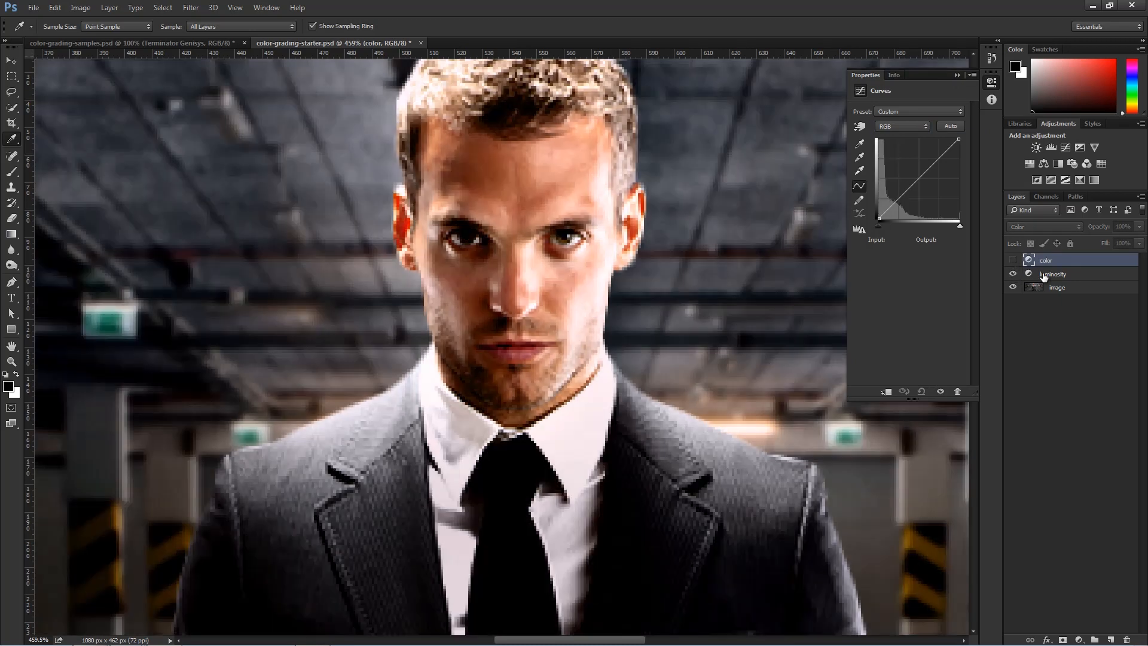
Select the luminosity layer and remove both added points from its curve
{"action": "left_click", "coordinate": [1070, 277]}
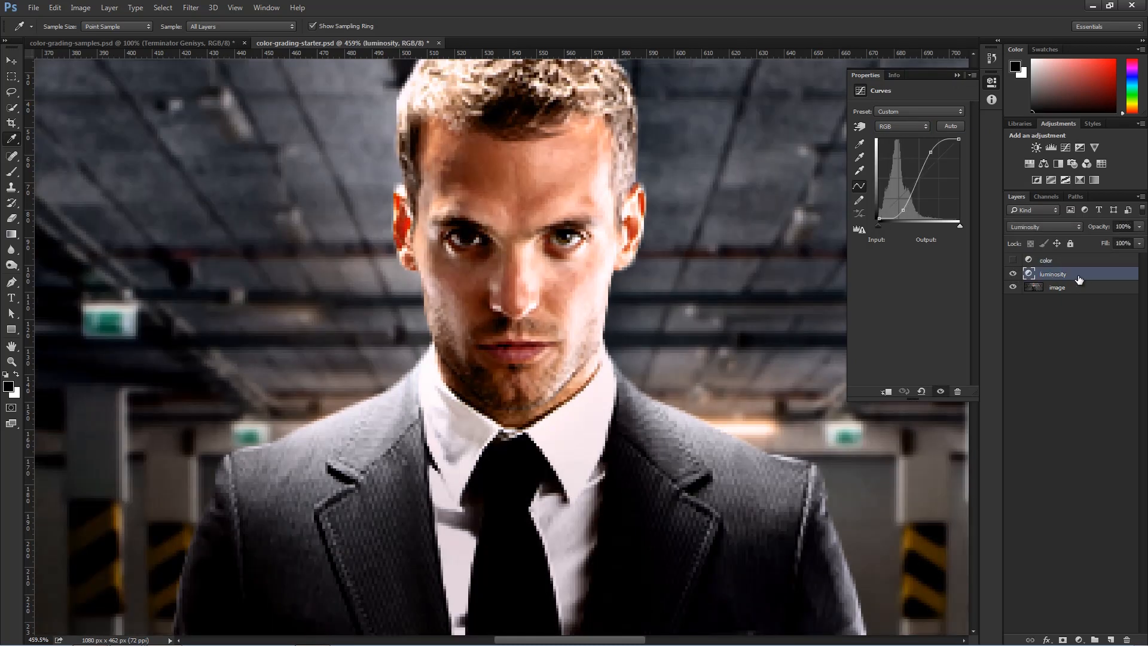
{"action": "left_click_drag", "start_coordinate": [903, 210], "coordinate": [903, 251]}
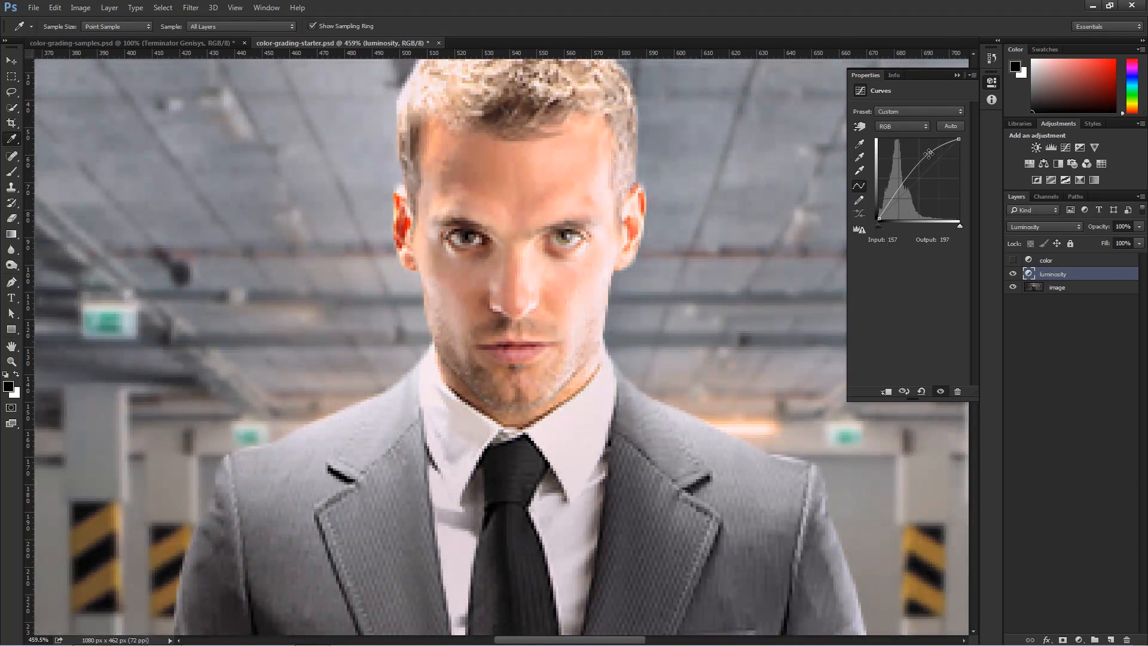
{"action": "left_click_drag", "start_coordinate": [931, 152], "coordinate": [987, 239]}
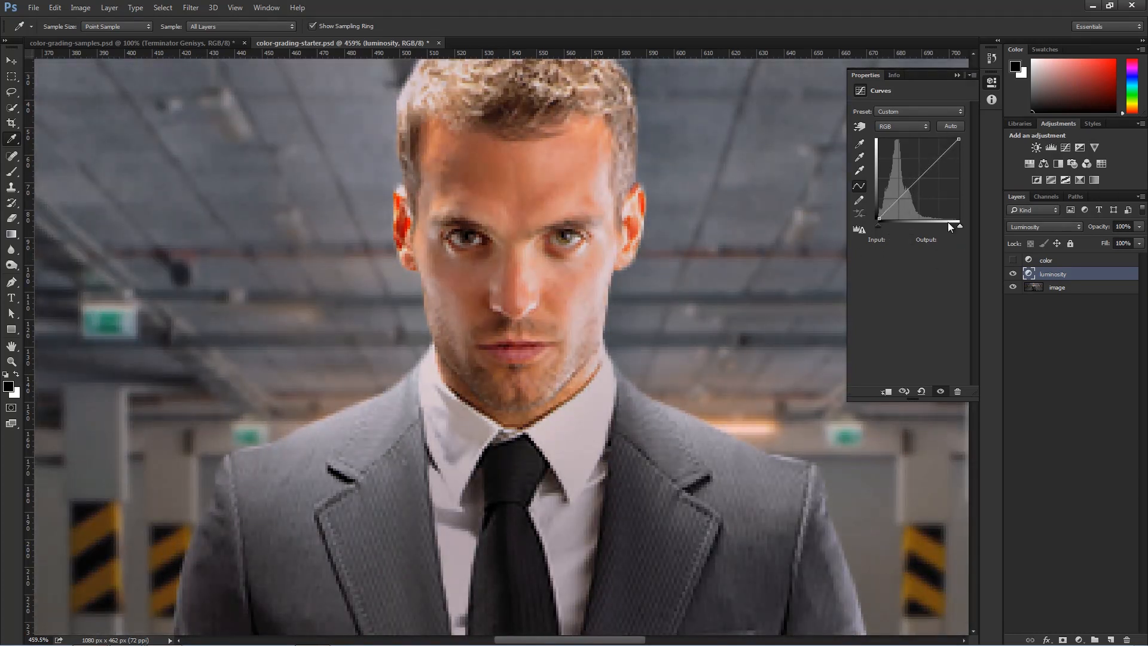
On the luminosity curve, lower a shadow point to about input 49, output 17, and add a highlight point at input 180, output 182
{"action": "scroll", "coordinate": [532, 262], "scroll_direction": "down", "scroll_amount": 5}
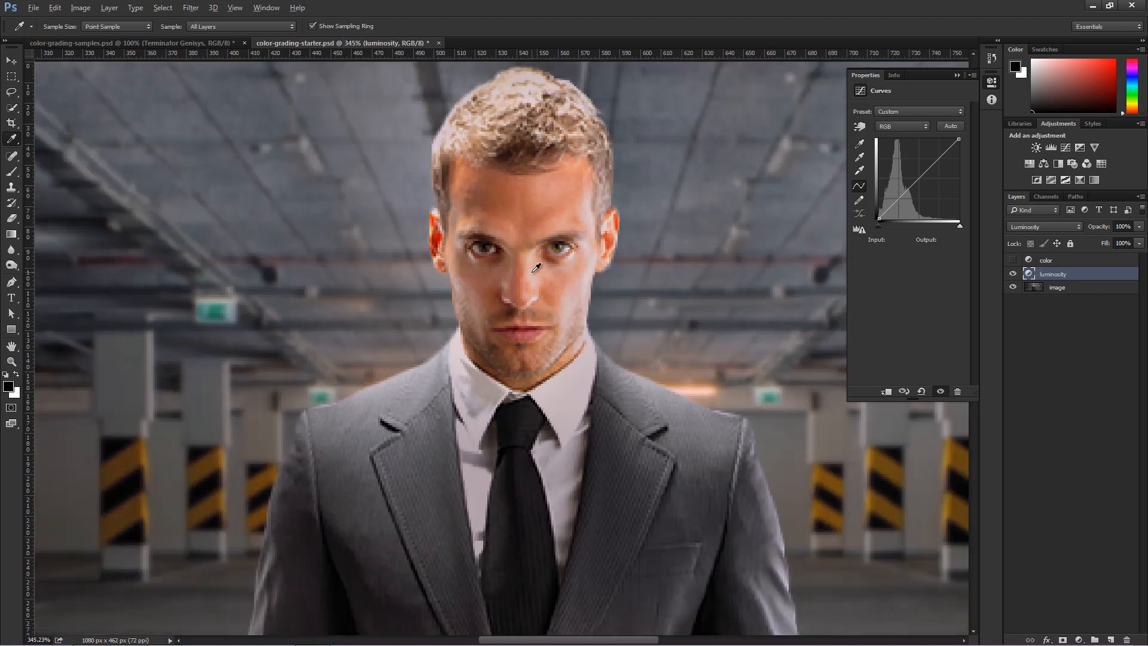
{"action": "scroll", "coordinate": [532, 262], "scroll_direction": "down", "scroll_amount": 1}
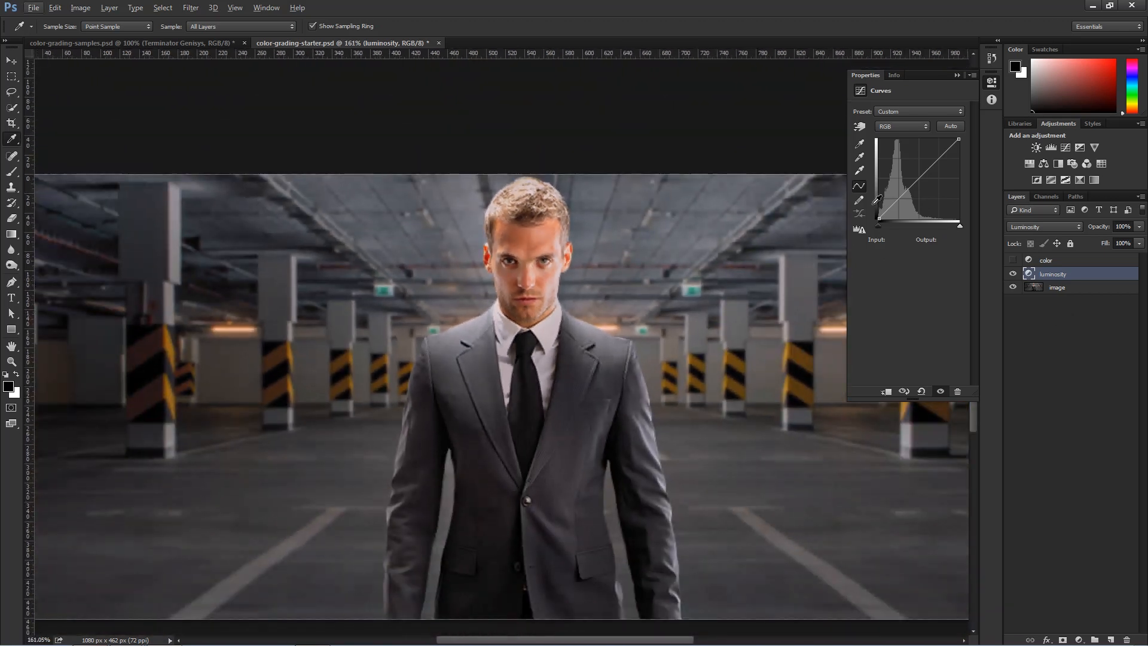
{"action": "scroll", "coordinate": [577, 328], "scroll_direction": "down", "scroll_amount": 2}
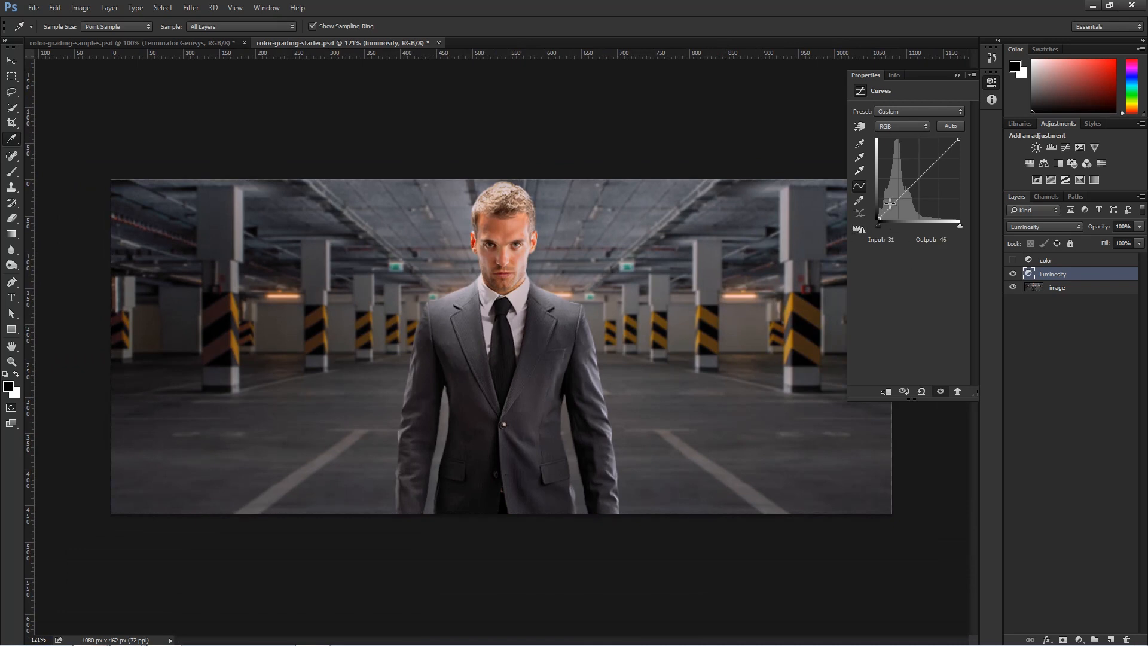
{"action": "left_click_drag", "start_coordinate": [889, 209], "coordinate": [892, 211]}
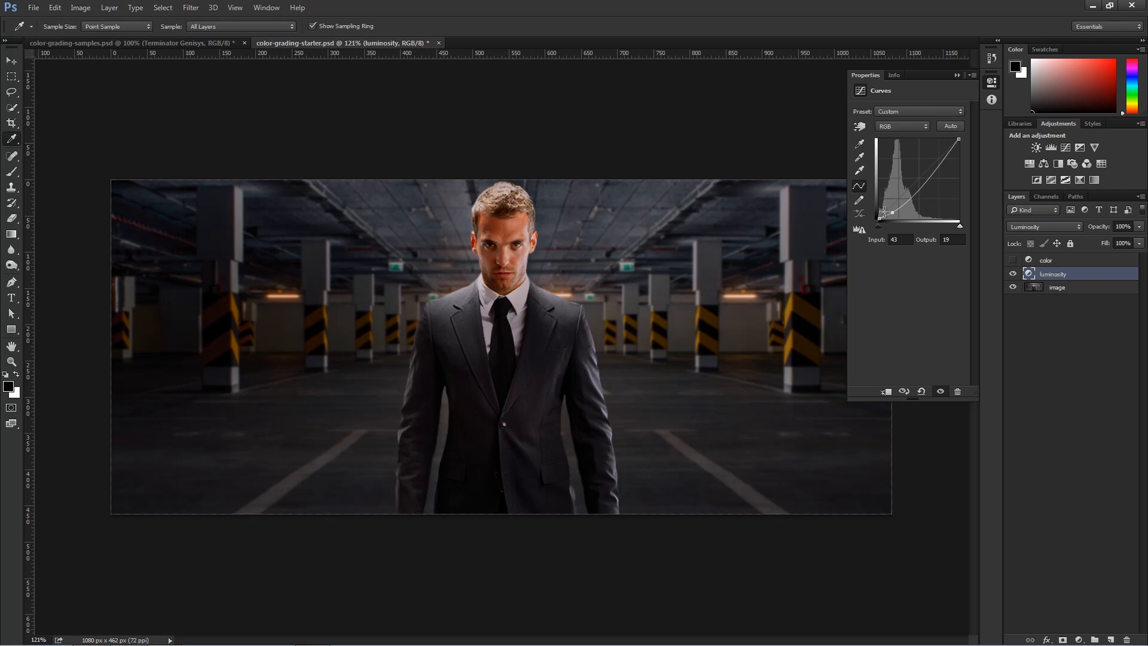
{"action": "left_click_drag", "start_coordinate": [891, 215], "coordinate": [894, 214]}
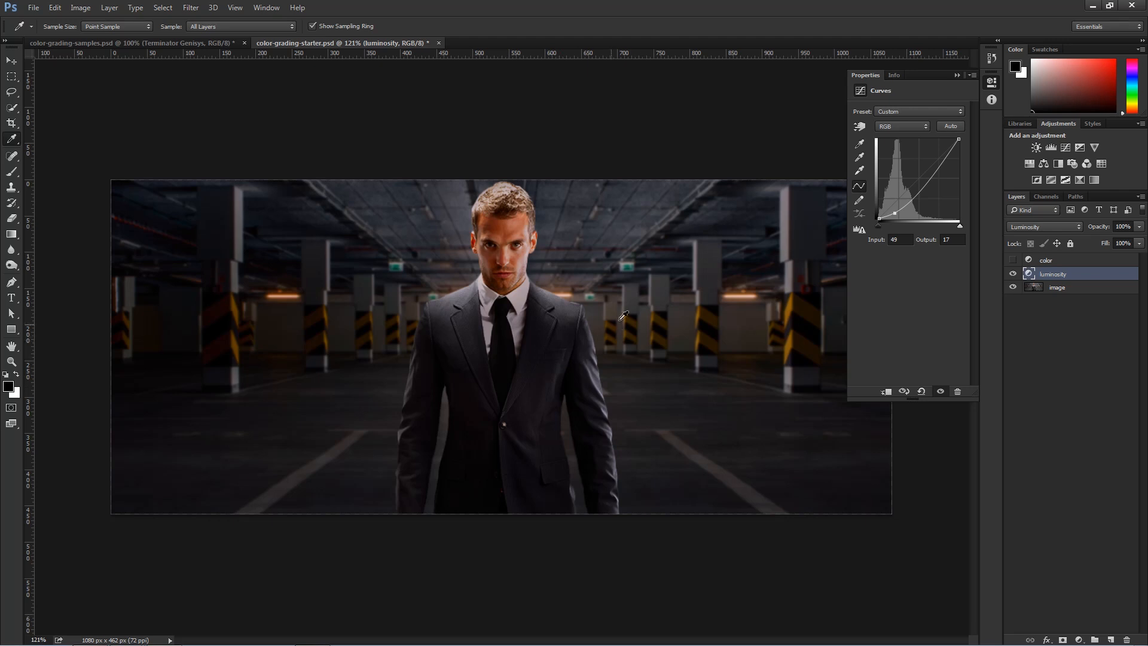
{"action": "left_click_drag", "start_coordinate": [894, 214], "coordinate": [892, 214]}
{"action": "left_click_drag", "start_coordinate": [939, 167], "coordinate": [936, 162]}
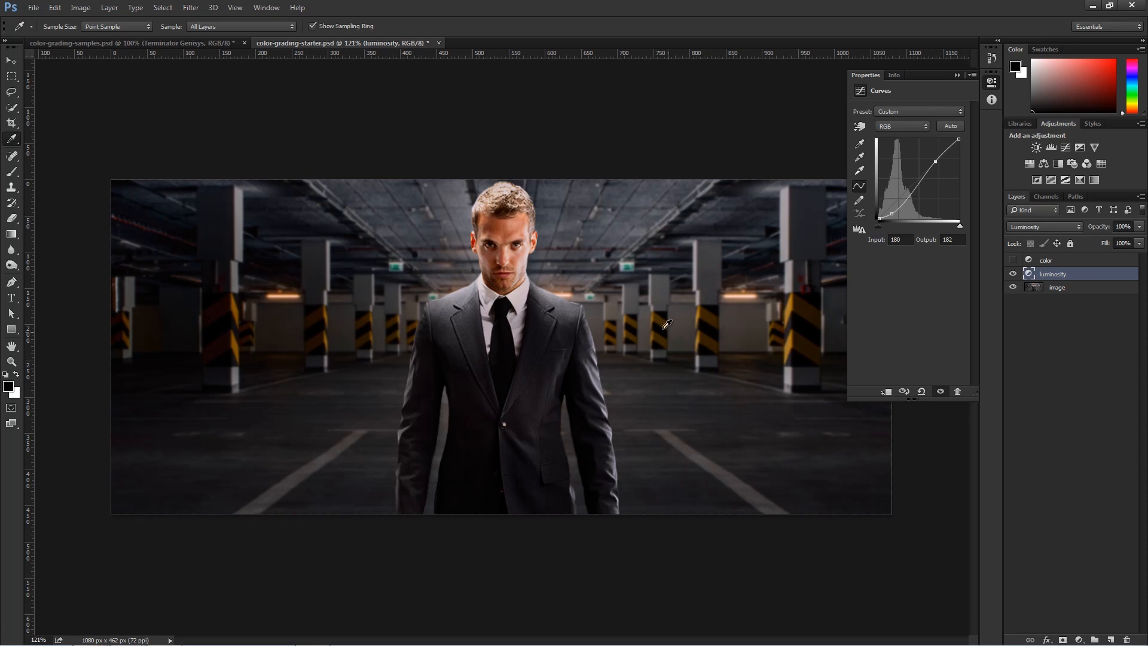
Compare the image with and without the luminosity layer, then select the color layer and make it visible
{"action": "left_click", "coordinate": [1013, 274]}
{"action": "left_click", "coordinate": [1013, 274]}
{"action": "left_click", "coordinate": [1013, 274]}
{"action": "left_click", "coordinate": [1073, 261]}
{"action": "left_click", "coordinate": [1013, 261]}
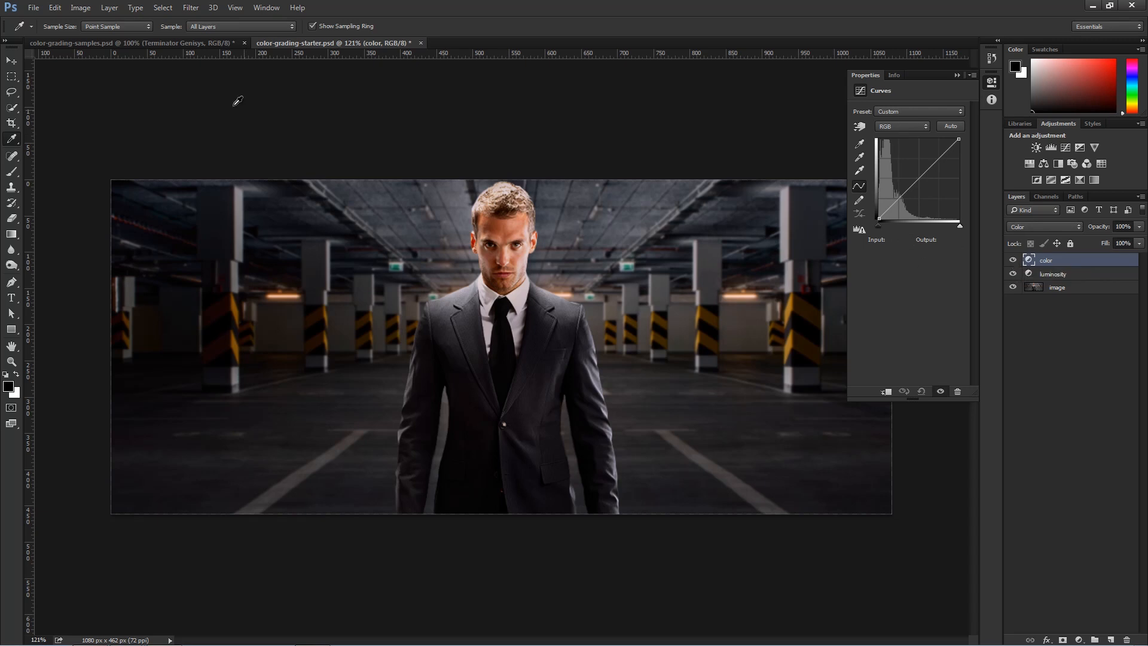
Examine the colors of the Terminator Genisys sample, then return to the color-grading-starter document
{"action": "left_click", "coordinate": [189, 43]}
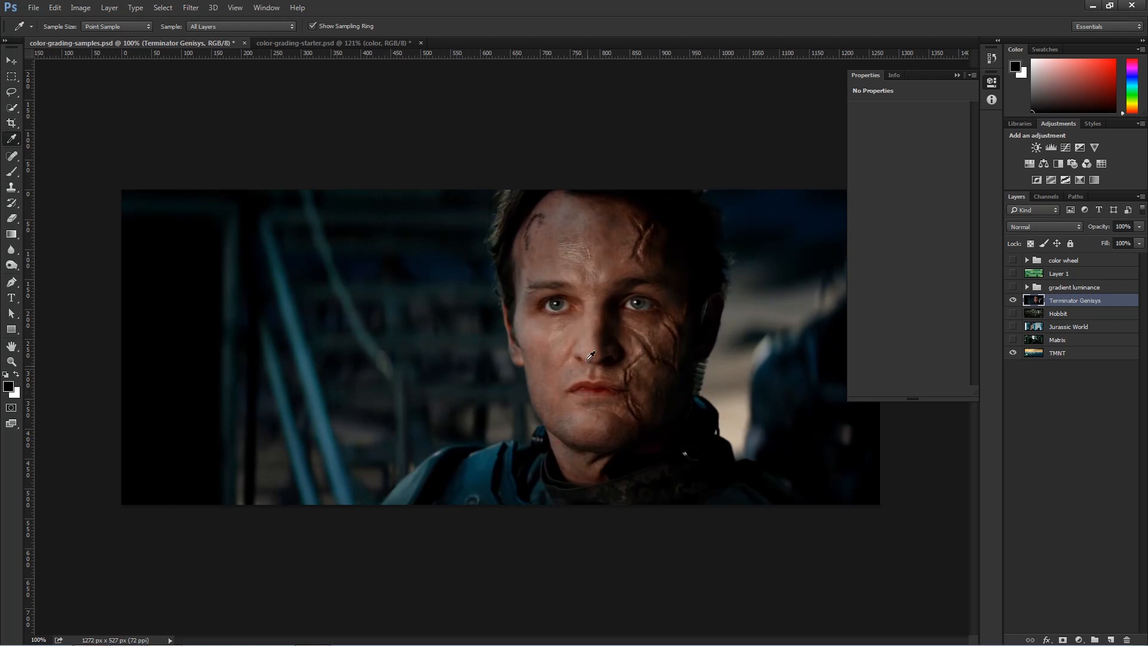
{"action": "left_click", "coordinate": [352, 43]}
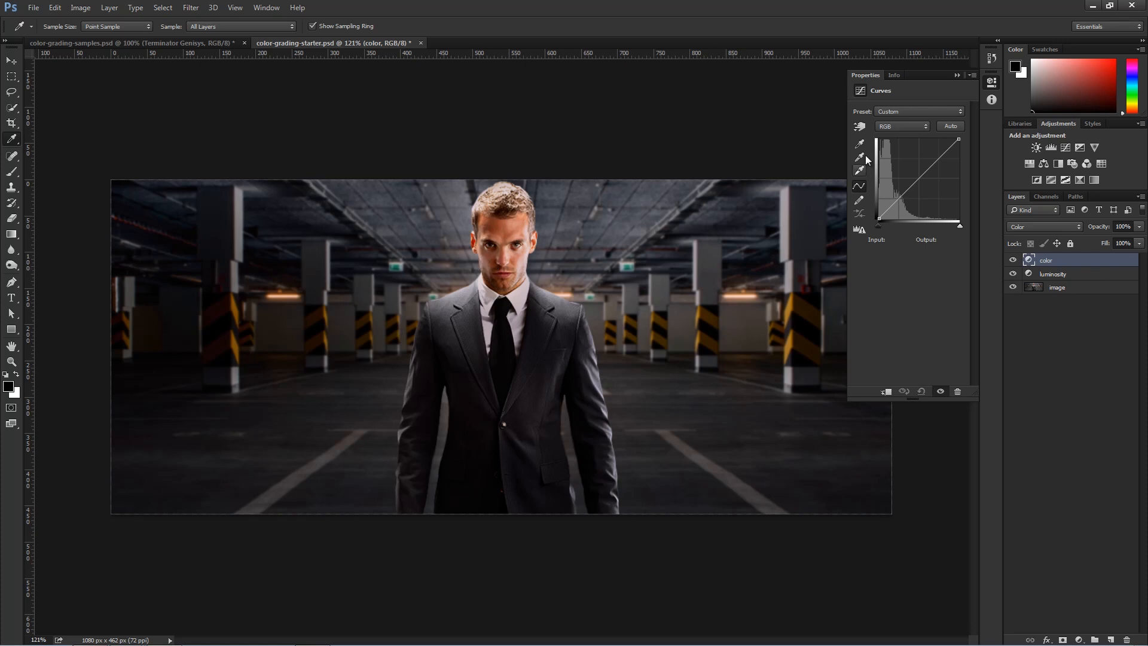
In the color layer's Red channel, try shifting the black point to input 93, output 0, and the white point, then restore both endpoints
{"action": "left_click", "coordinate": [914, 128]}
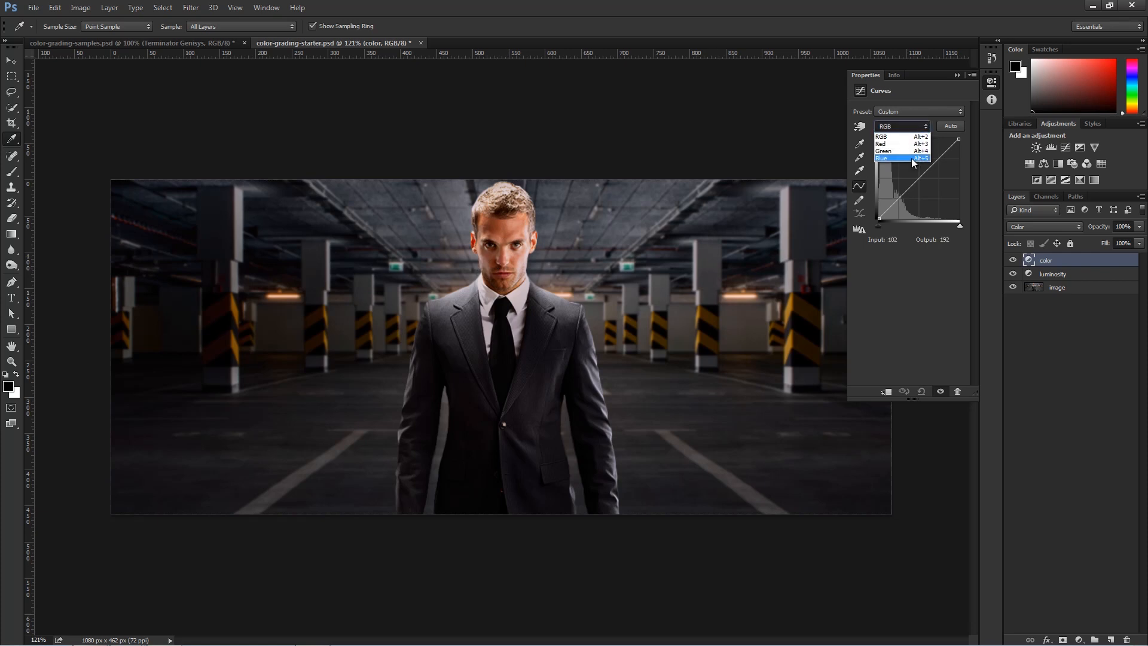
{"action": "left_click", "coordinate": [905, 143]}
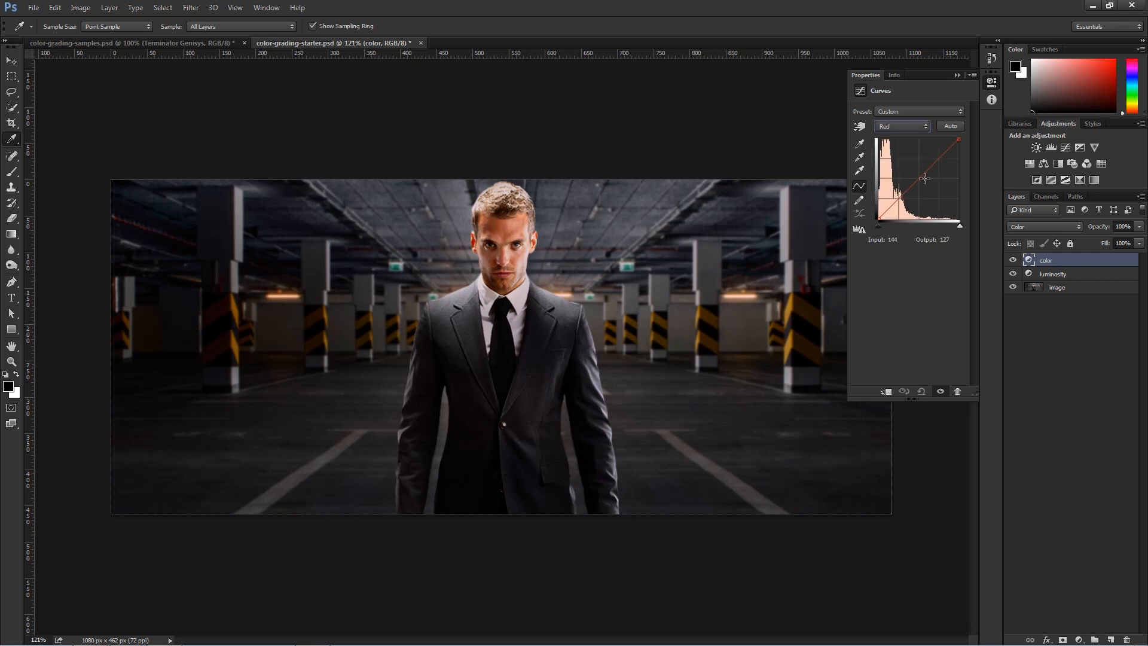
{"action": "left_click_drag", "start_coordinate": [879, 226], "coordinate": [906, 226]}
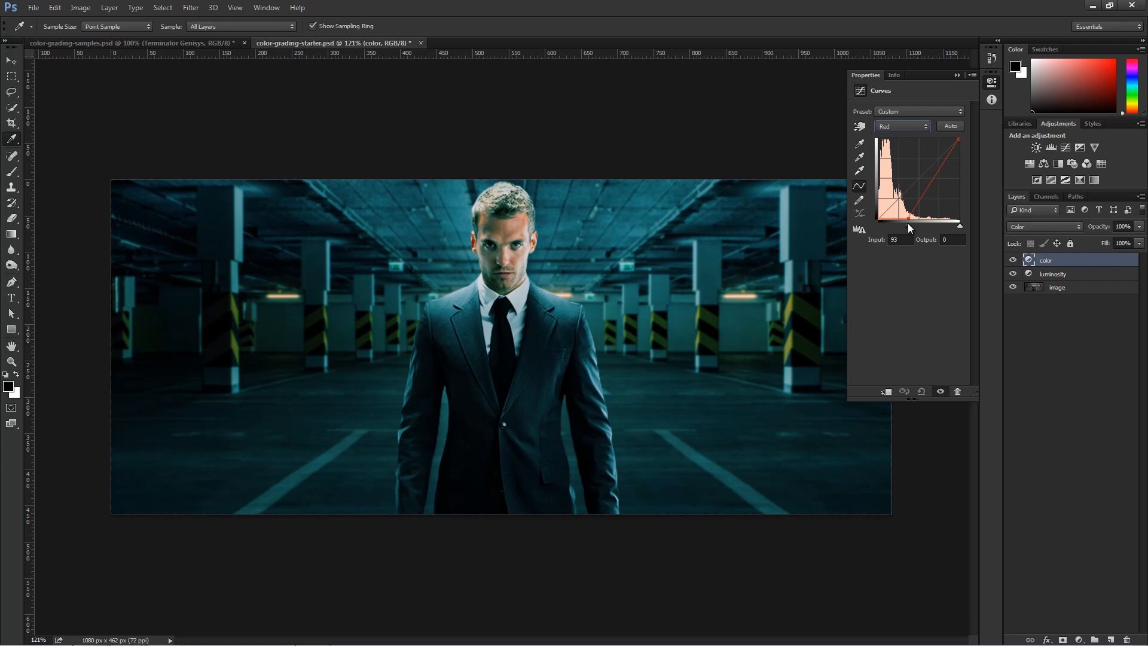
{"action": "left_click_drag", "start_coordinate": [908, 224], "coordinate": [888, 229]}
{"action": "mouse_move", "coordinate": [960, 226]}
{"action": "left_mouse_down"}
{"action": "mouse_move", "coordinate": [919, 231]}
{"action": "mouse_move", "coordinate": [957, 228]}
{"action": "left_mouse_up"}
{"action": "mouse_move", "coordinate": [881, 219]}
{"action": "left_mouse_down"}
{"action": "mouse_move", "coordinate": [873, 185]}
{"action": "mouse_move", "coordinate": [877, 219]}
{"action": "left_mouse_up"}
{"action": "mouse_move", "coordinate": [957, 143]}
{"action": "left_mouse_down"}
{"action": "mouse_move", "coordinate": [967, 202]}
{"action": "mouse_move", "coordinate": [960, 139]}
{"action": "left_mouse_up"}
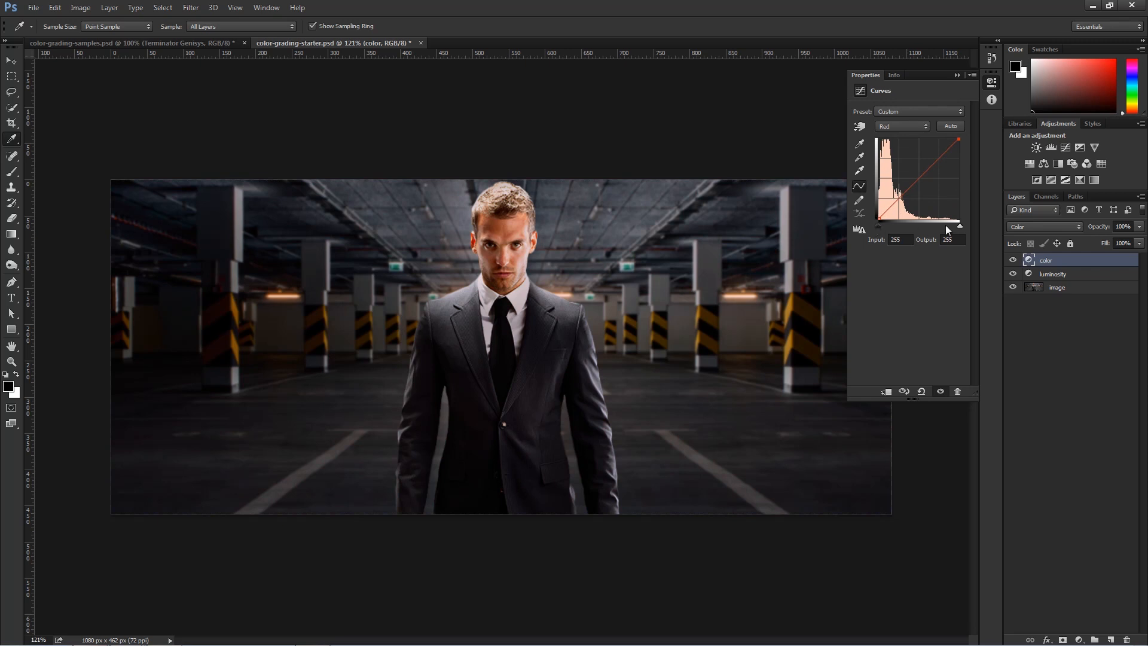
{"action": "left_click", "coordinate": [910, 127]}
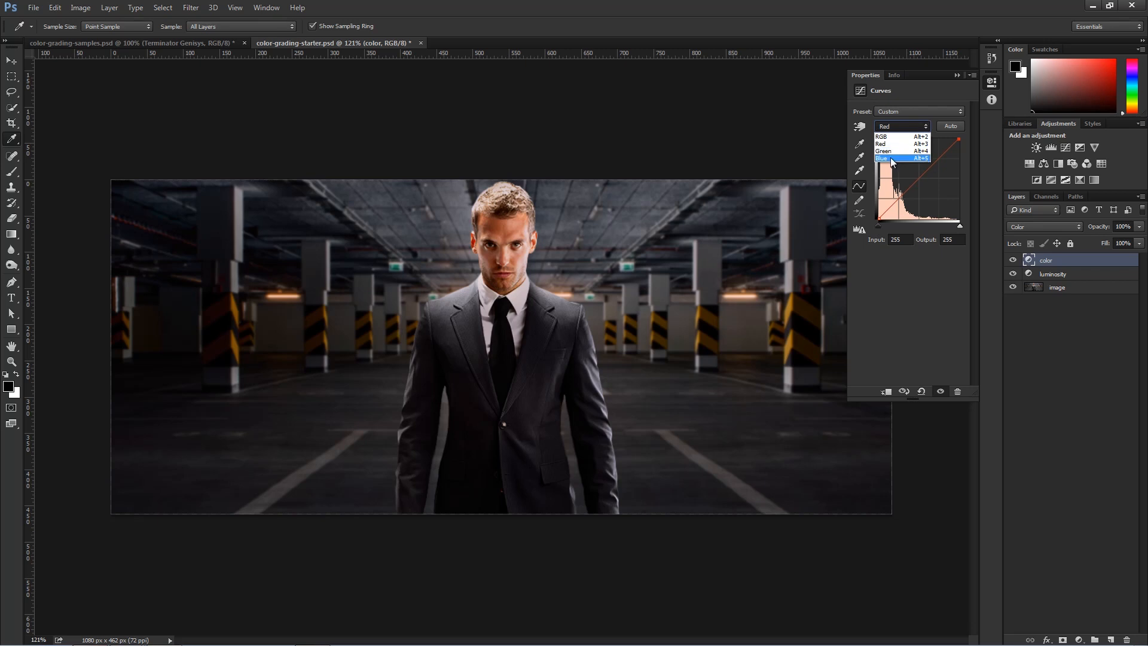
{"action": "left_click", "coordinate": [897, 127]}
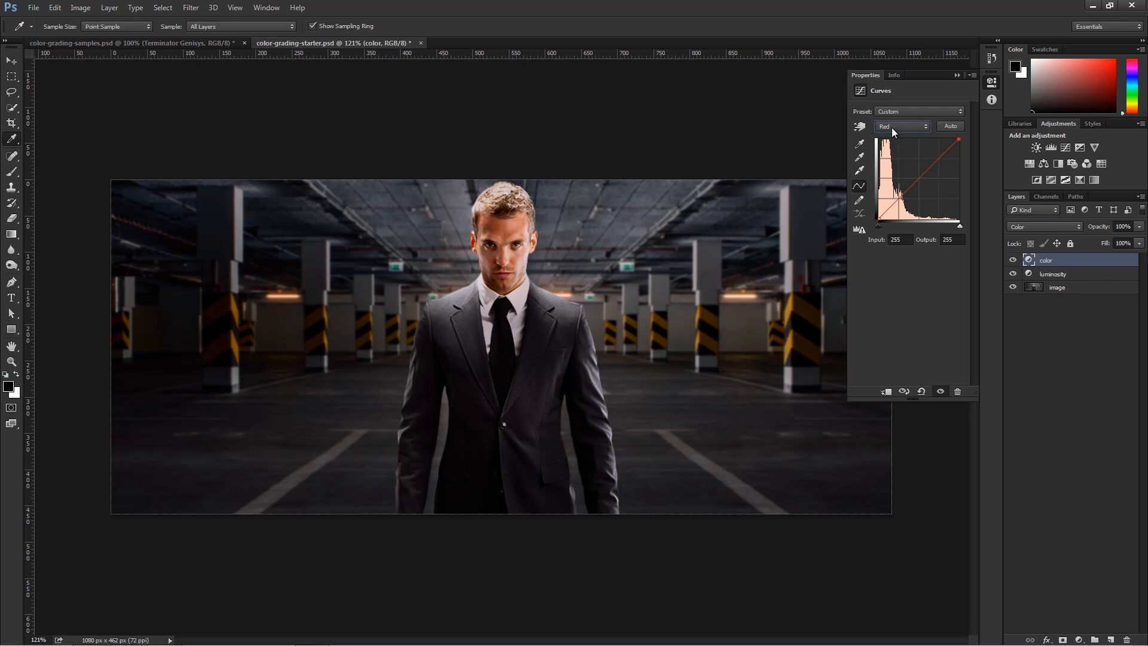
{"action": "left_click", "coordinate": [987, 103]}
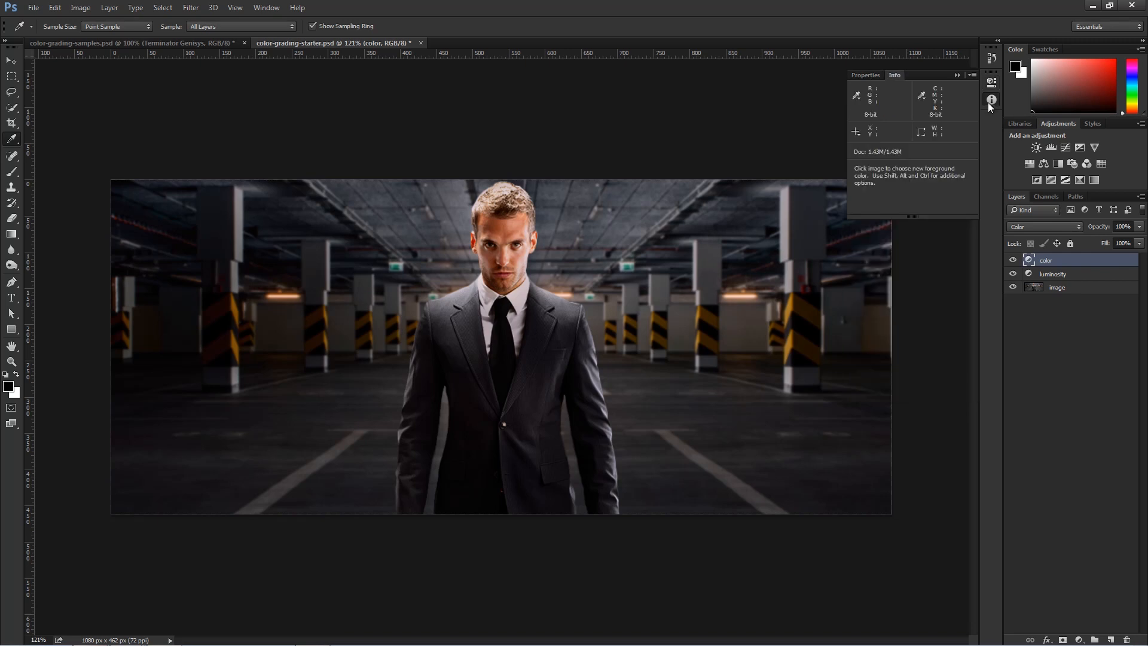
{"action": "left_click", "coordinate": [267, 8]}
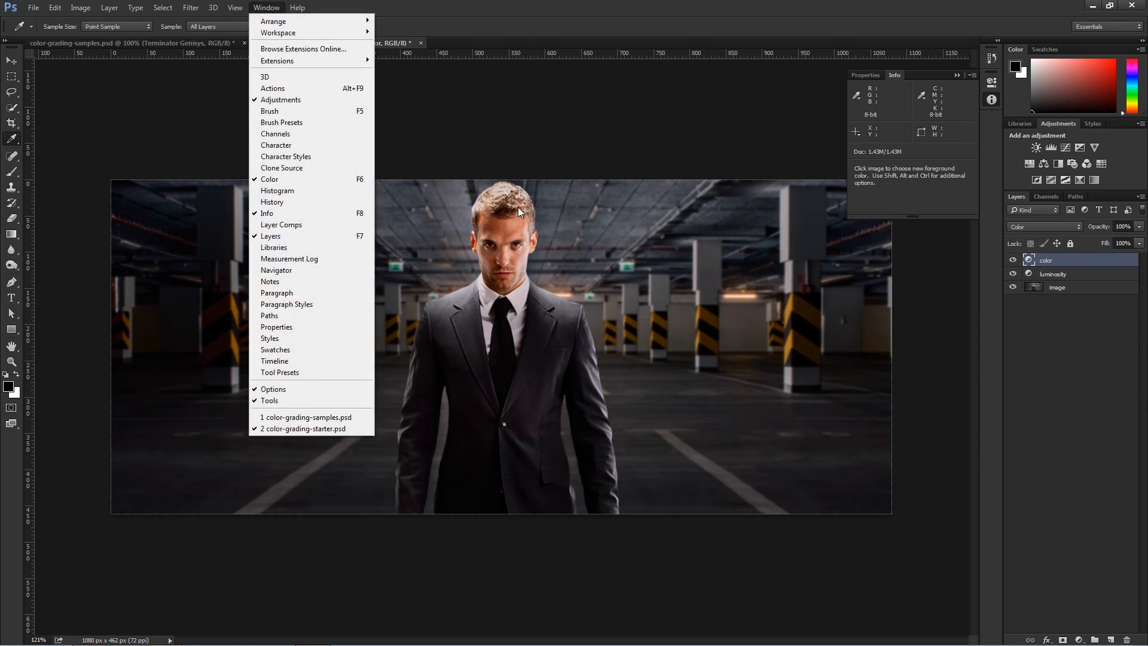
{"action": "left_click", "coordinate": [869, 92]}
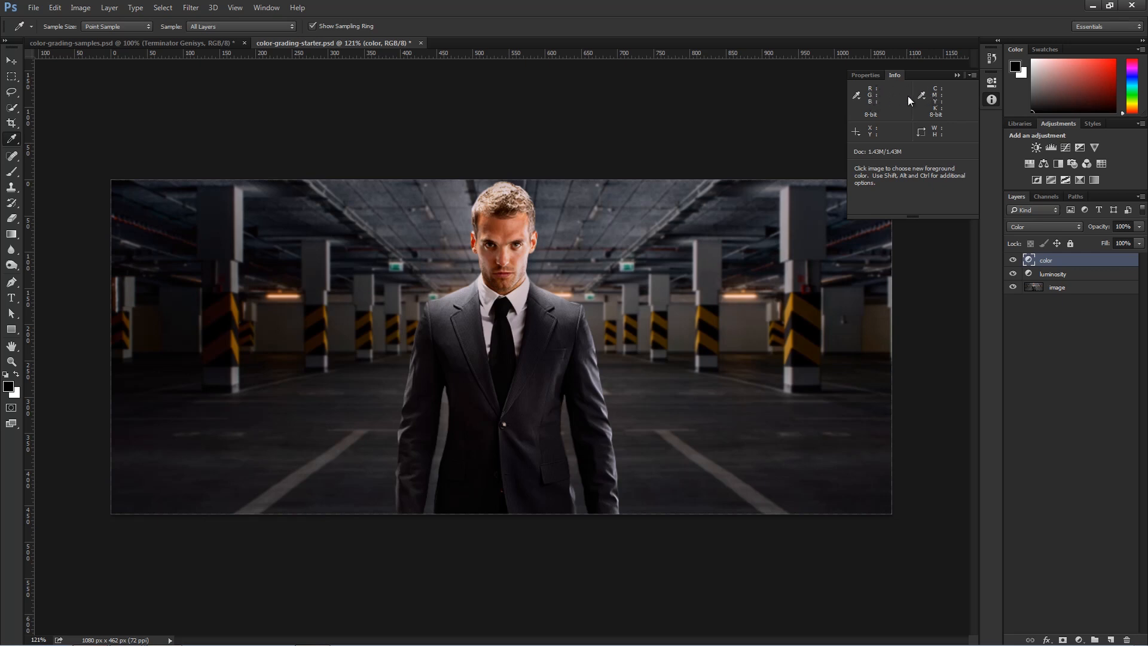
In the color layer's Red channel, move the black point inward, pin the midpoint, and set the white point to input 222, output 255
{"action": "left_click", "coordinate": [866, 75]}
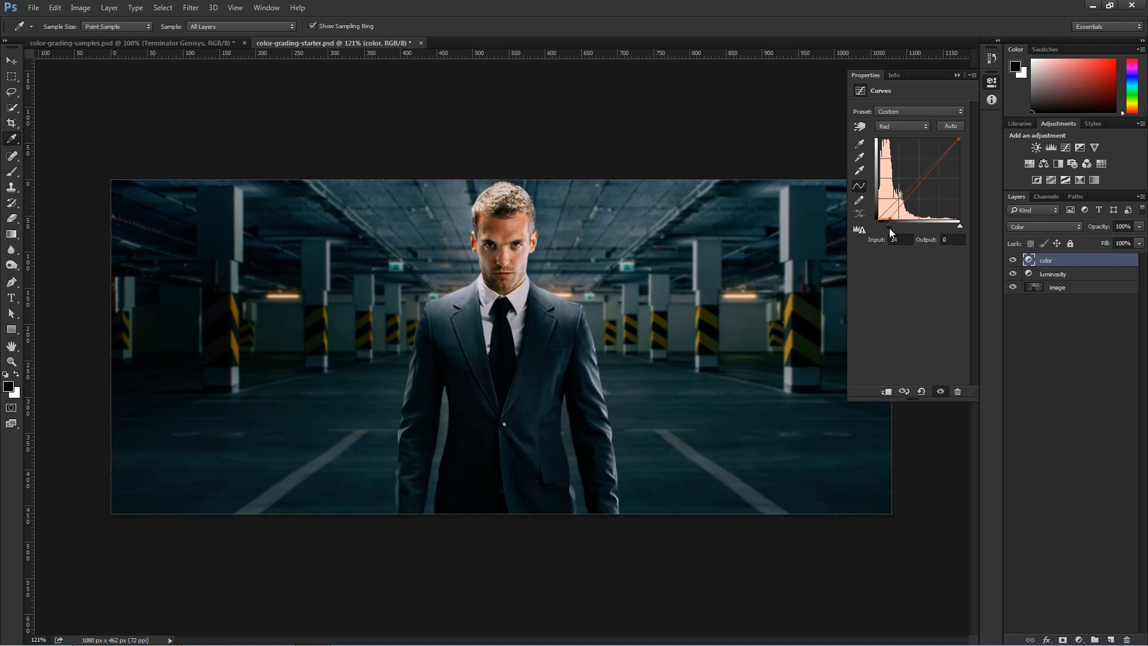
{"action": "left_click_drag", "start_coordinate": [921, 183], "coordinate": [919, 179]}
{"action": "left_click_drag", "start_coordinate": [959, 139], "coordinate": [949, 140]}
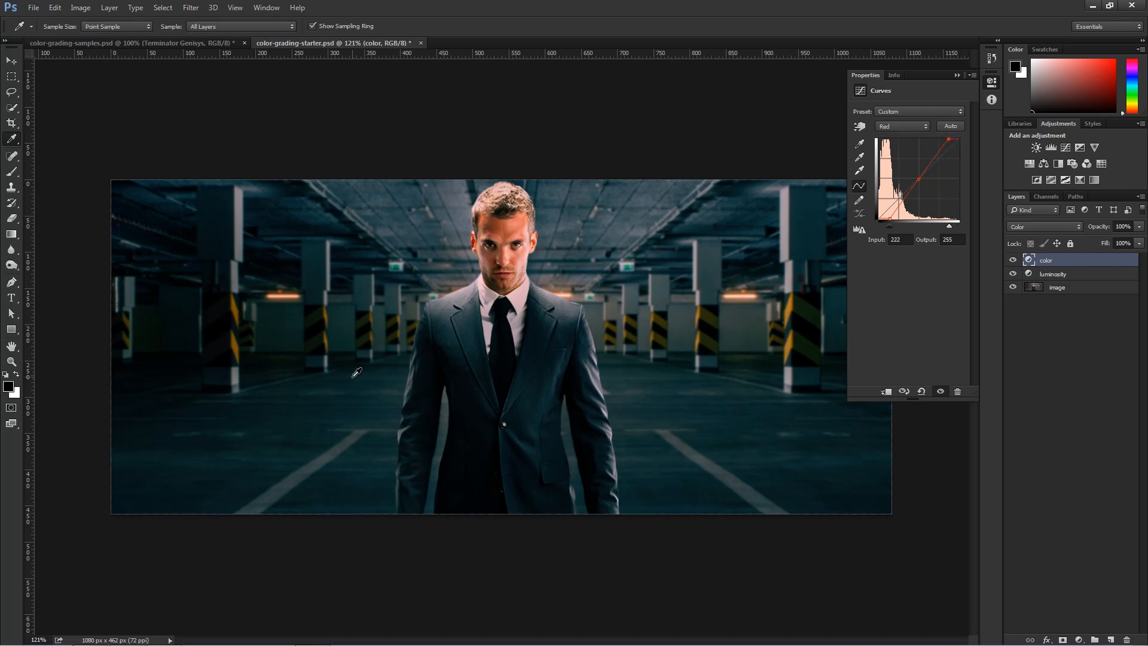
{"action": "left_click", "coordinate": [1013, 260]}
{"action": "left_click", "coordinate": [1012, 261]}
In the Green channel, raise the black point's output, set the white point to input 242, output 255, and pin the midpoint at 127, 128
{"action": "left_click", "coordinate": [903, 128]}
{"action": "left_click", "coordinate": [902, 152]}
{"action": "left_click", "coordinate": [878, 224]}
{"action": "left_click_drag", "start_coordinate": [880, 221], "coordinate": [879, 215]}
{"action": "left_click_drag", "start_coordinate": [960, 138], "coordinate": [957, 139]}
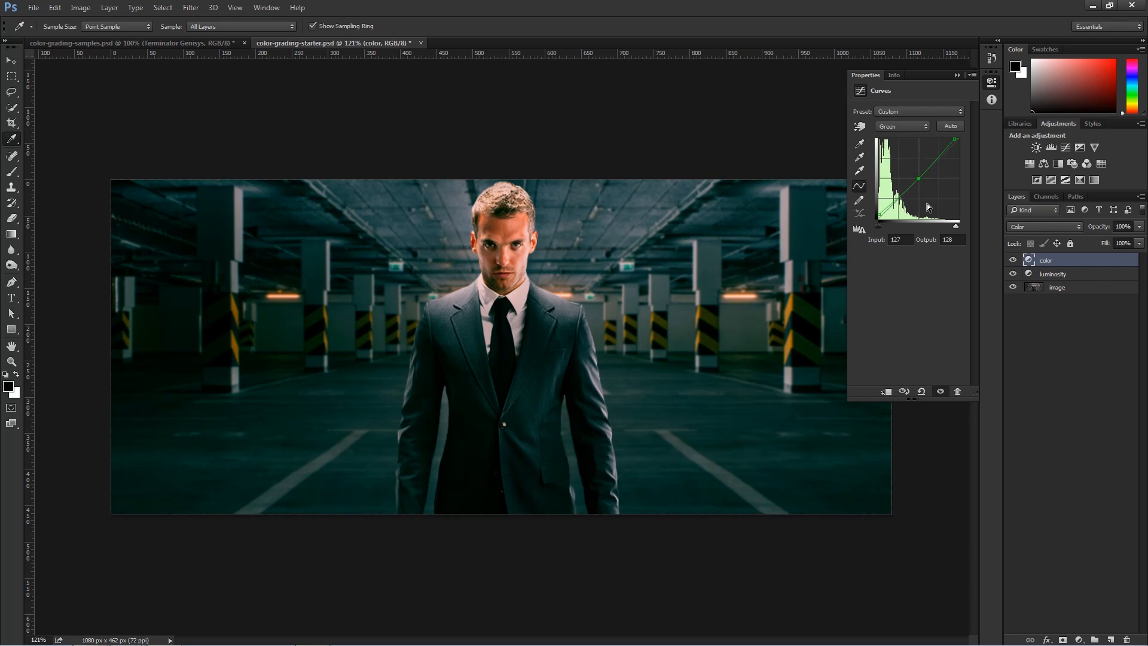
{"action": "left_click", "coordinate": [919, 179]}
In the Blue channel, raise the black point's output, move the white point inward with the midpoint at 125, 130, and compare the color layer on and off
{"action": "left_click", "coordinate": [901, 127]}
{"action": "left_click", "coordinate": [899, 157]}
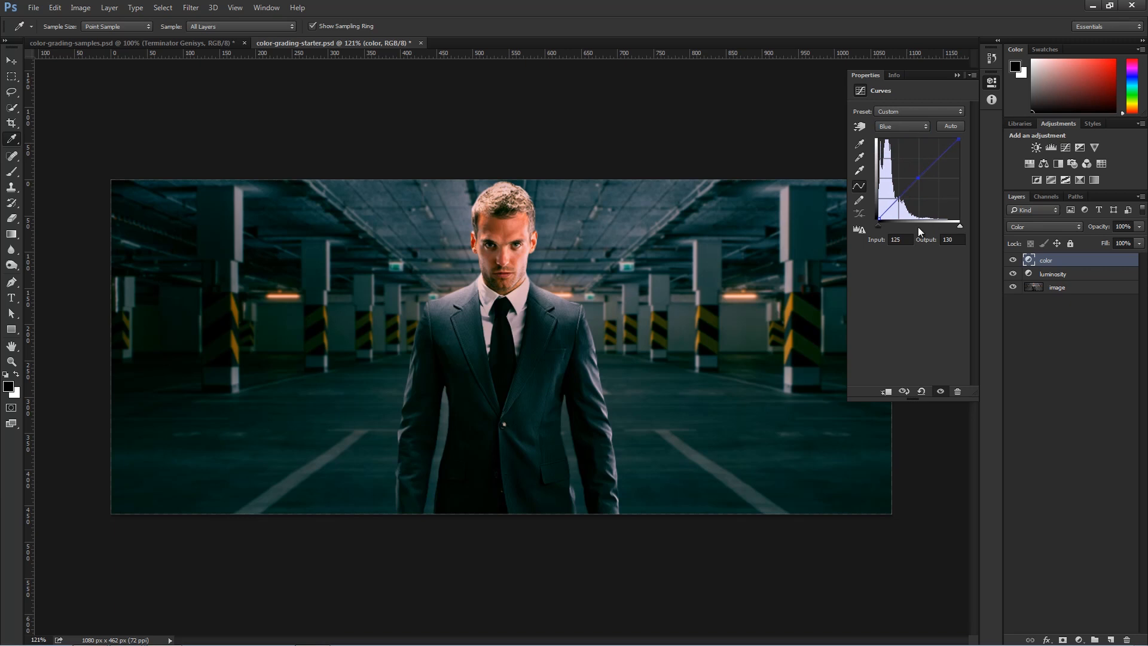
{"action": "left_click_drag", "start_coordinate": [878, 219], "coordinate": [877, 214]}
{"action": "left_click_drag", "start_coordinate": [960, 139], "coordinate": [947, 138]}
{"action": "left_click", "coordinate": [1013, 260]}
{"action": "left_click", "coordinate": [1012, 261]}
Use on-image adjustment on the man's face to set a Red channel point at input 161, output 163, then select the Green channel's black point
{"action": "left_click", "coordinate": [898, 127]}
{"action": "left_click", "coordinate": [899, 145]}
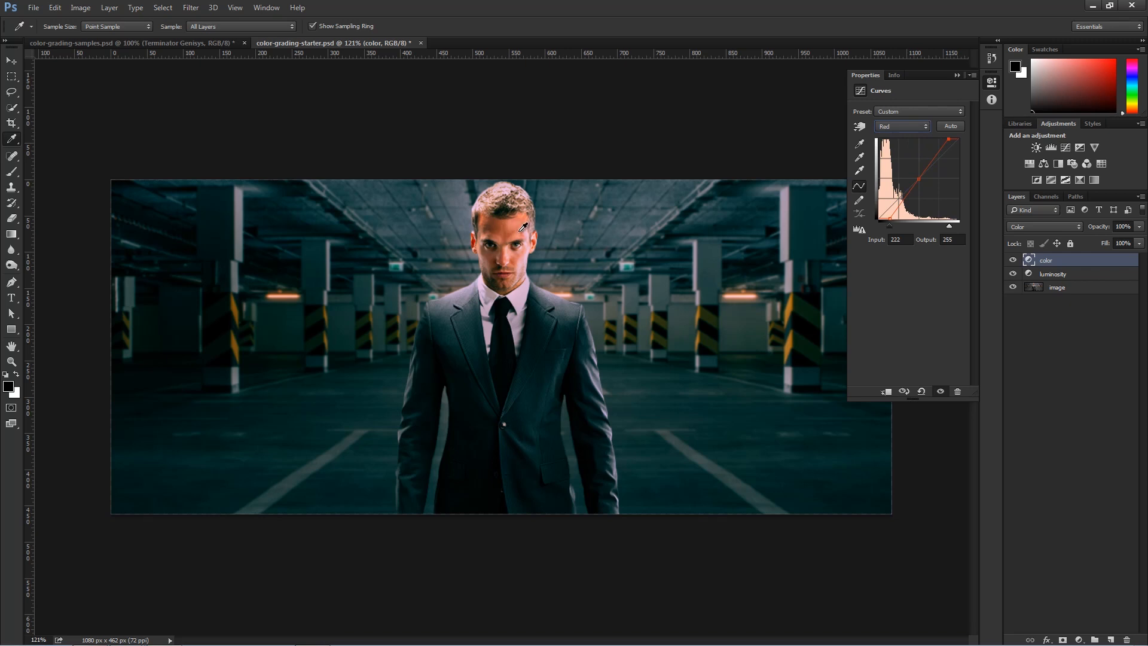
{"action": "left_click", "coordinate": [859, 127]}
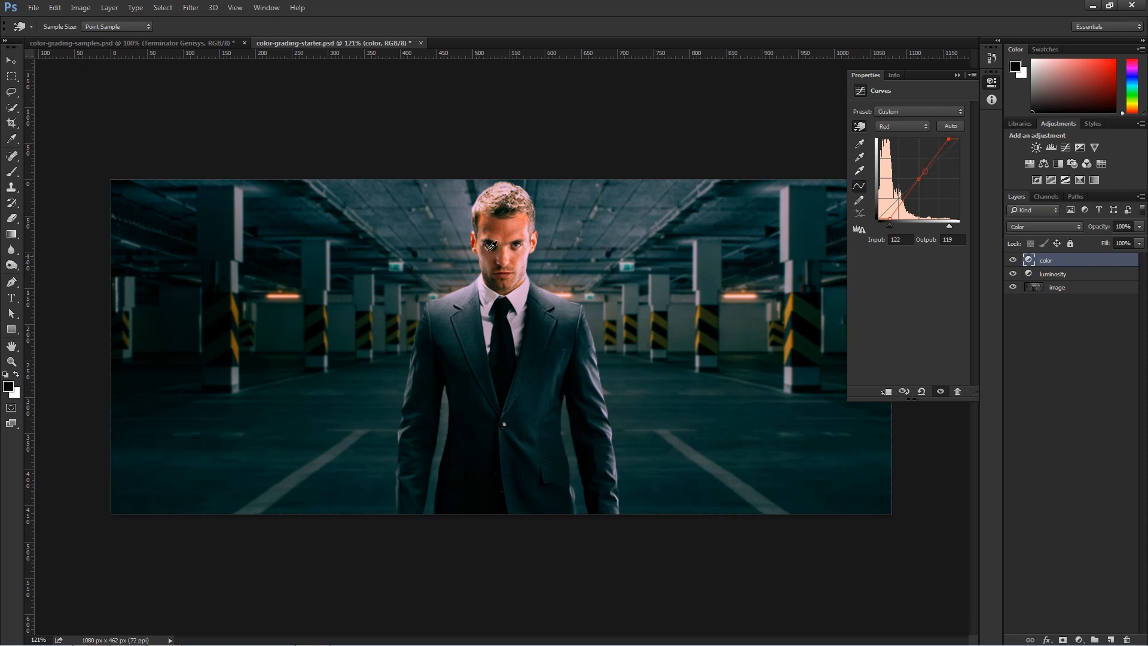
{"action": "left_click", "coordinate": [505, 229]}
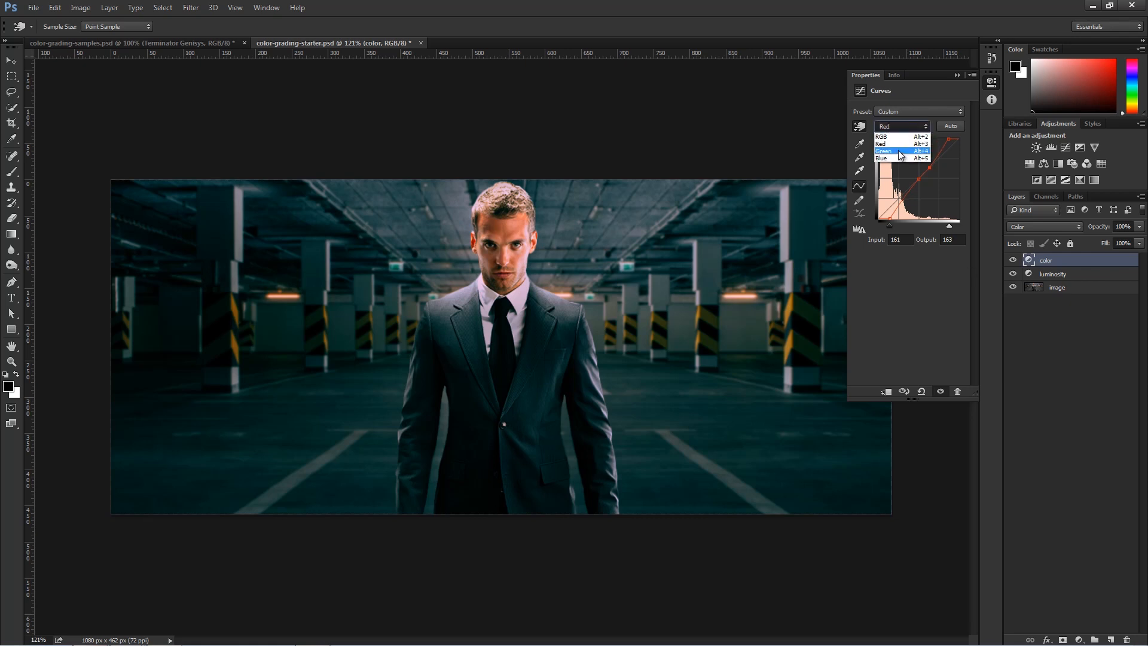
{"action": "left_click", "coordinate": [901, 154]}
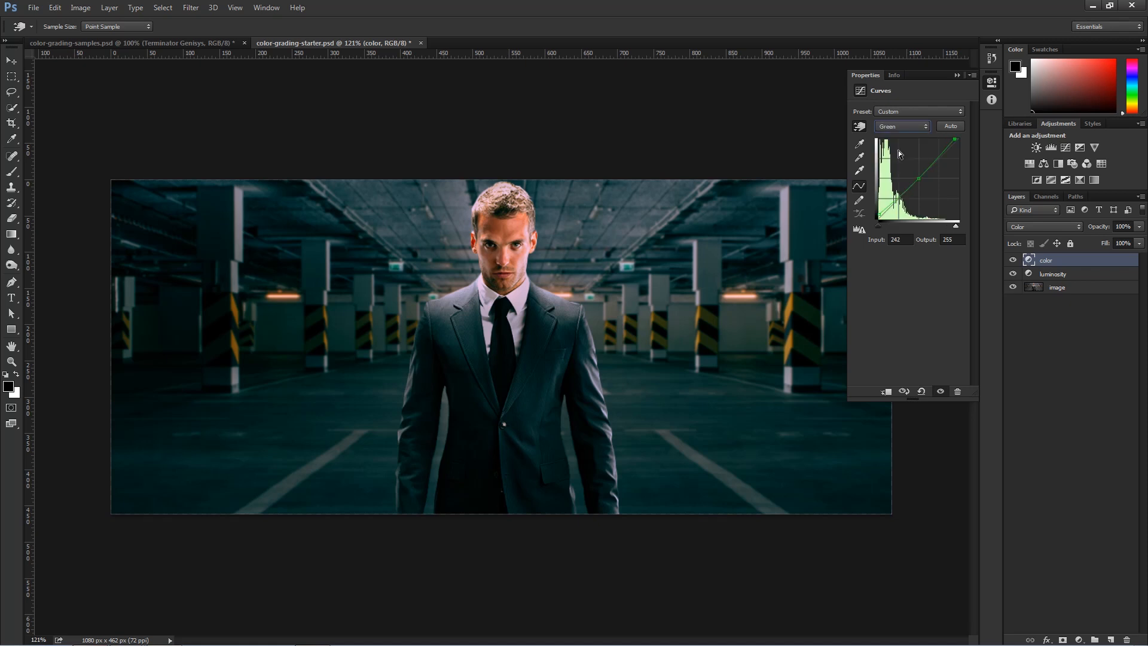
{"action": "left_click", "coordinate": [878, 213]}
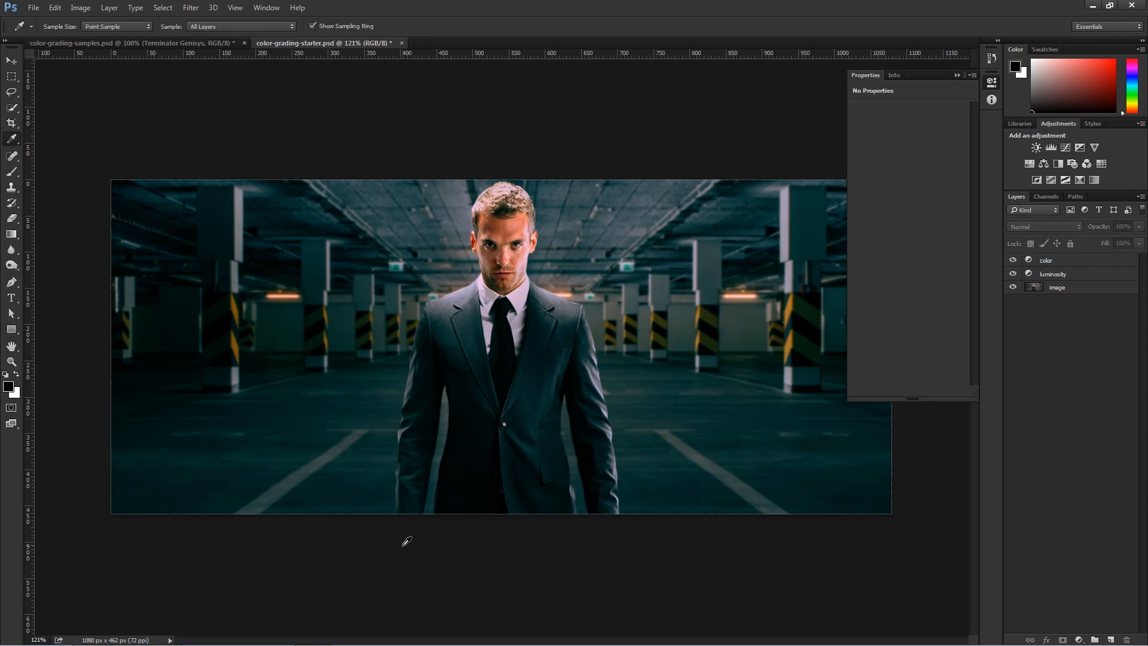
Compare the finished parking-garage grade with the Terminator Genisys sample and go back to the portrait
{"action": "left_click", "coordinate": [120, 43]}
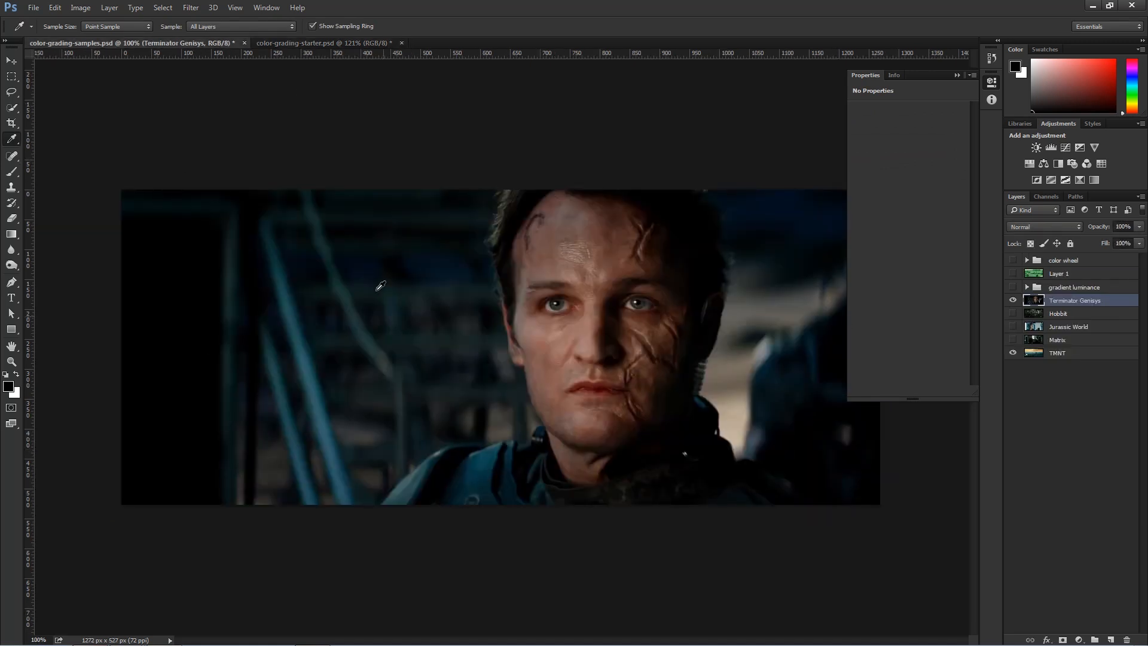
{"action": "left_click", "coordinate": [321, 44]}
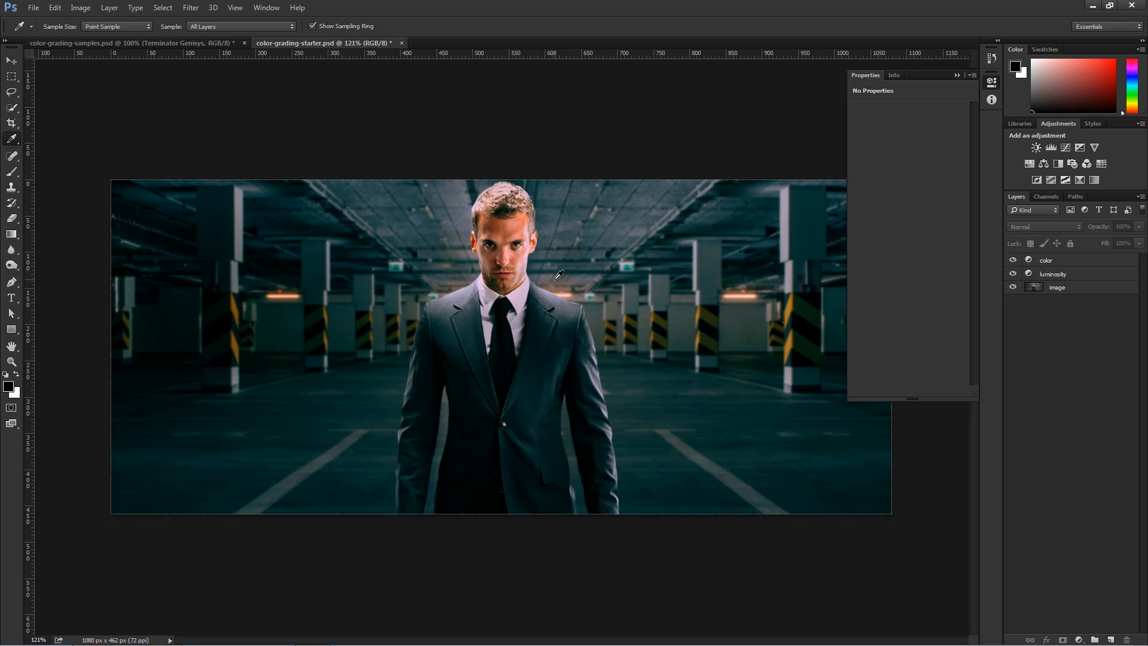
Add a Channel Mixer adjustment layer above the color layer and delete its layer mask
{"action": "left_click", "coordinate": [1057, 262]}
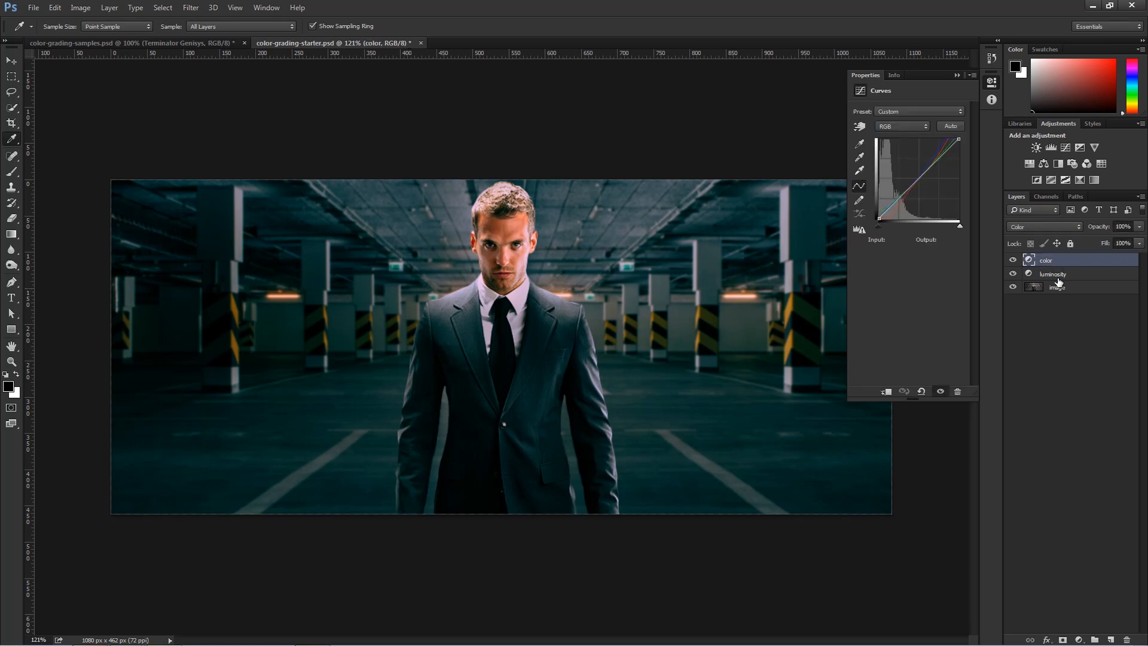
{"action": "left_click", "coordinate": [1080, 638]}
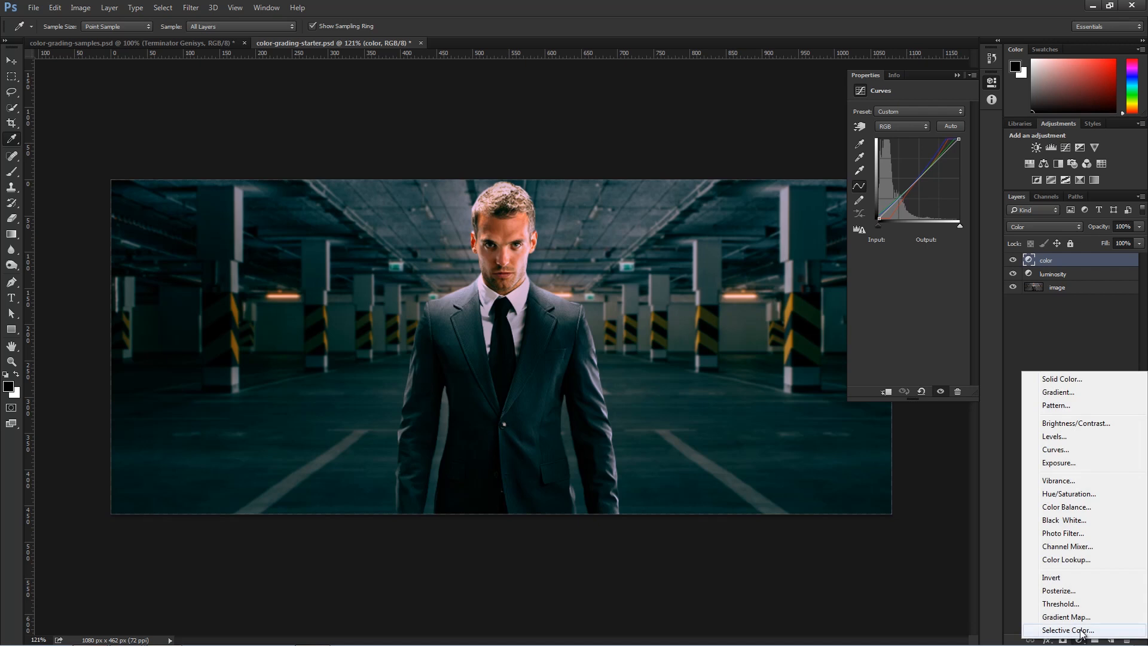
{"action": "left_click", "coordinate": [1067, 546]}
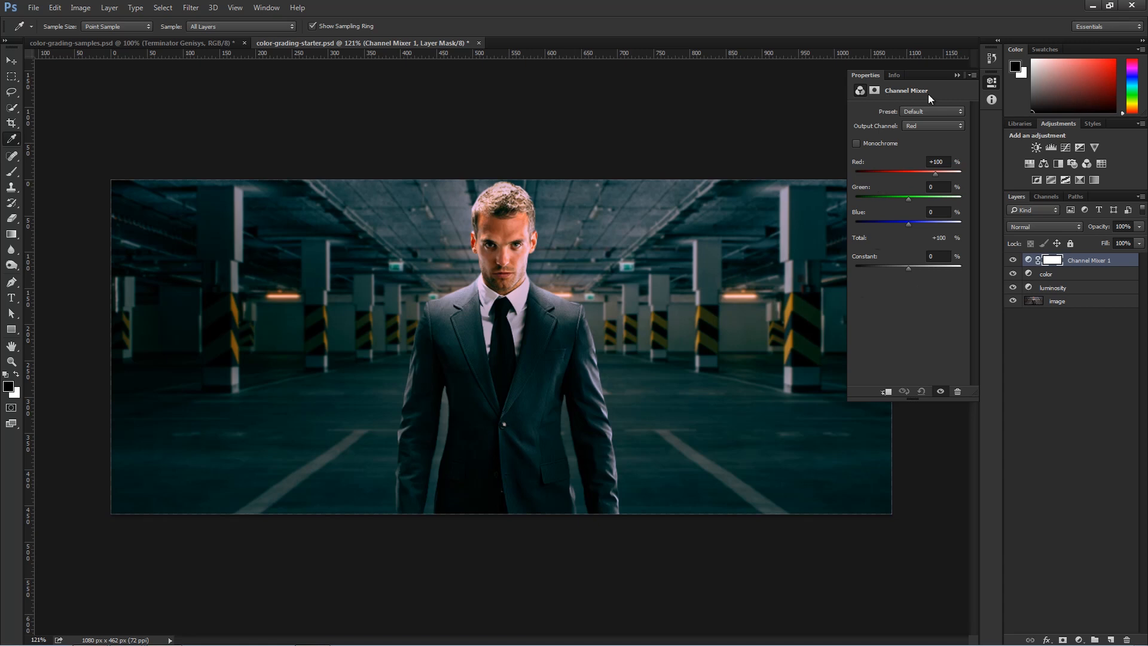
{"action": "left_click", "coordinate": [1054, 266]}
{"action": "right_click", "coordinate": [1055, 266]}
{"action": "left_click", "coordinate": [1064, 287]}
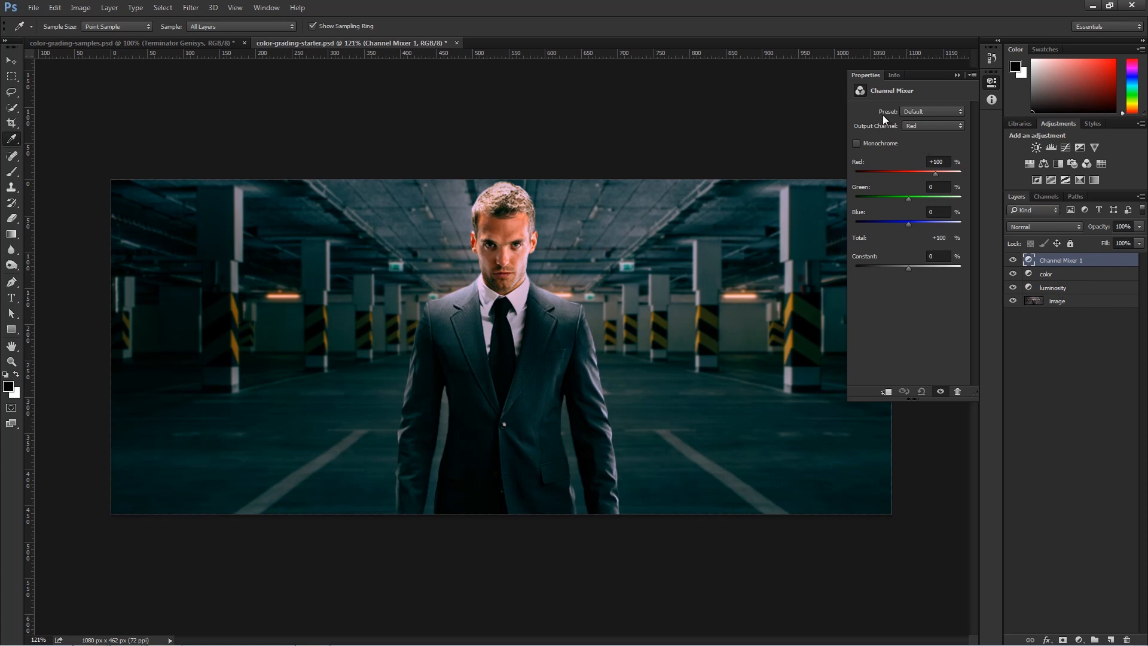
Try the Channel Mixer presets Black & White Infrared, Black & White with Blue Filter and Black & White with Red Filter
{"action": "left_click", "coordinate": [918, 112]}
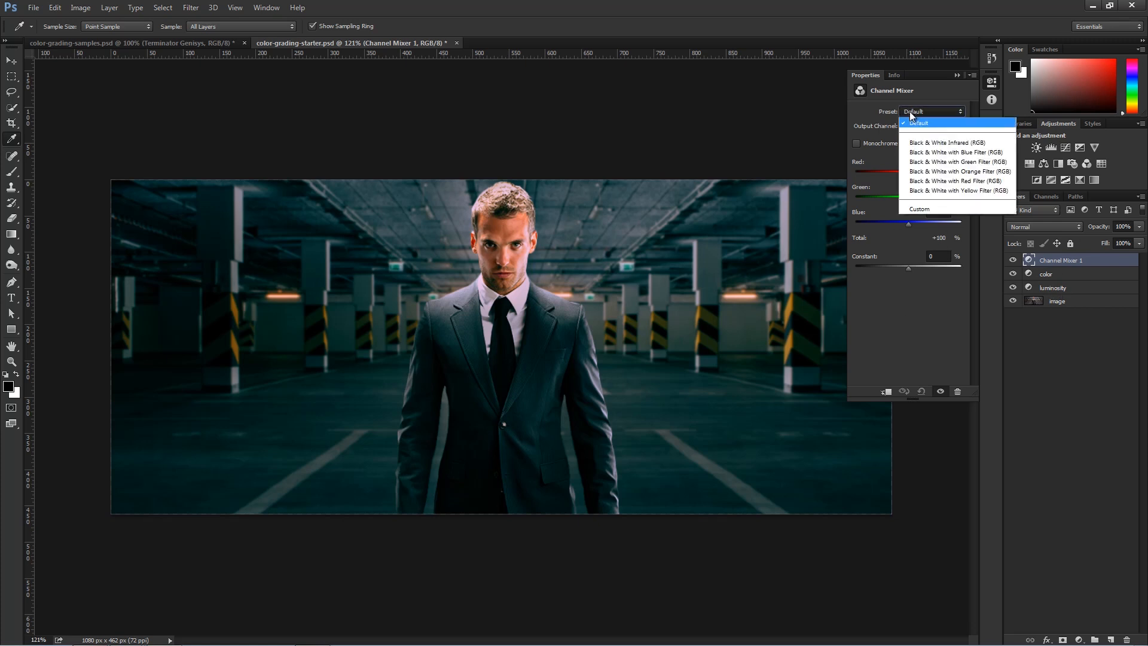
{"action": "left_click", "coordinate": [934, 143]}
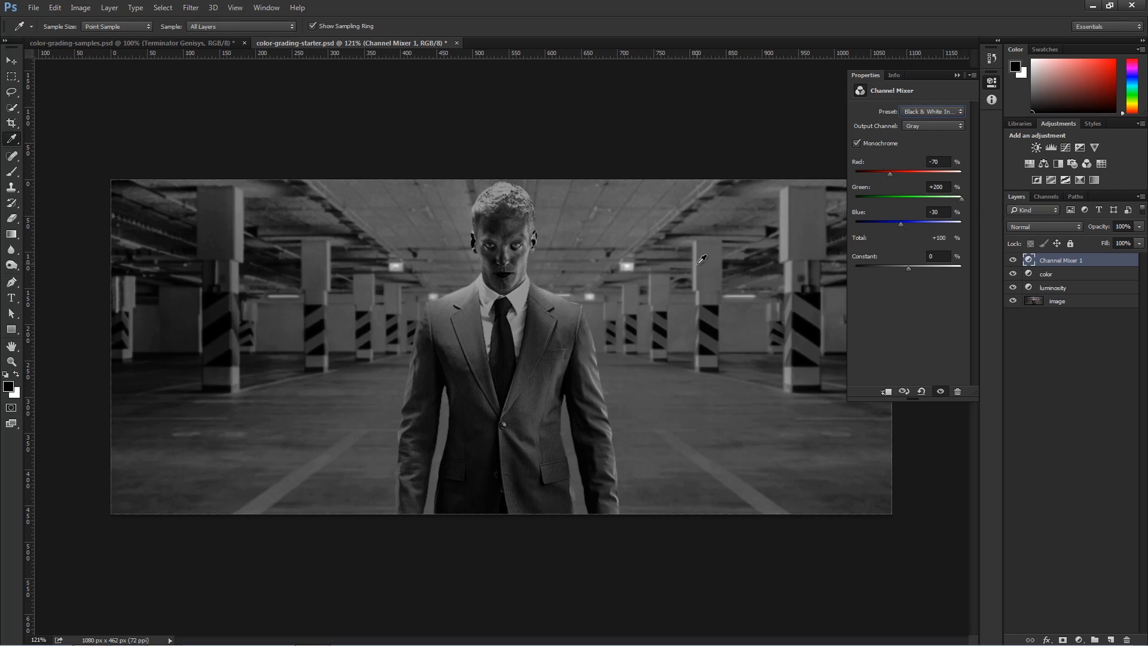
{"action": "left_click", "coordinate": [943, 118]}
{"action": "left_click", "coordinate": [933, 157]}
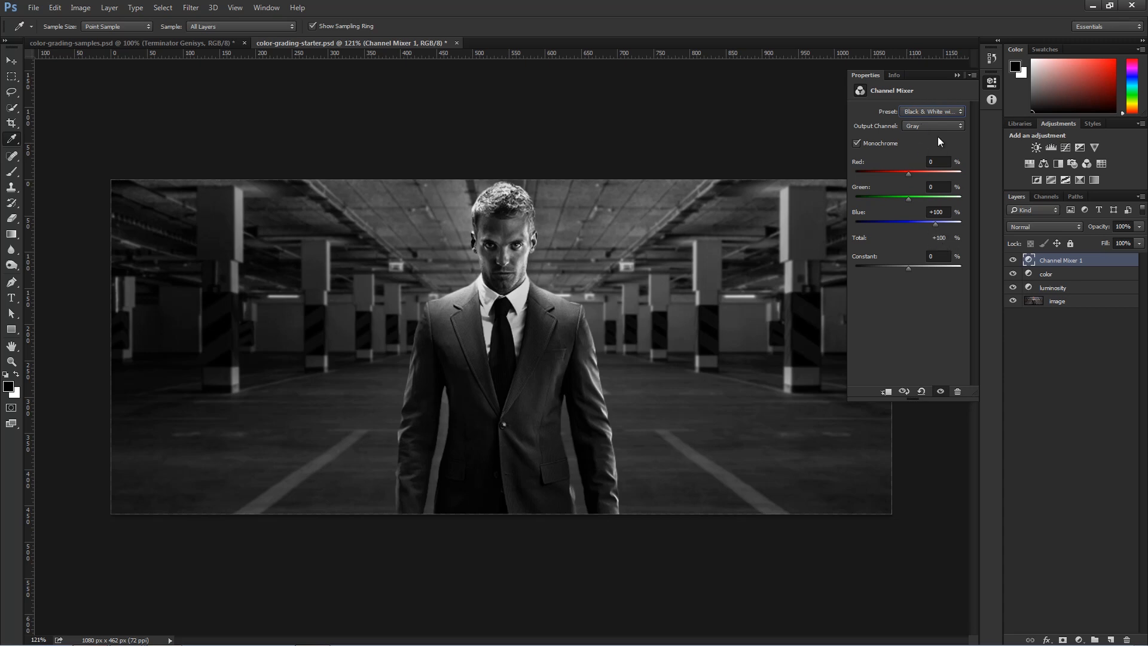
{"action": "left_click", "coordinate": [929, 112]}
{"action": "left_click", "coordinate": [930, 175]}
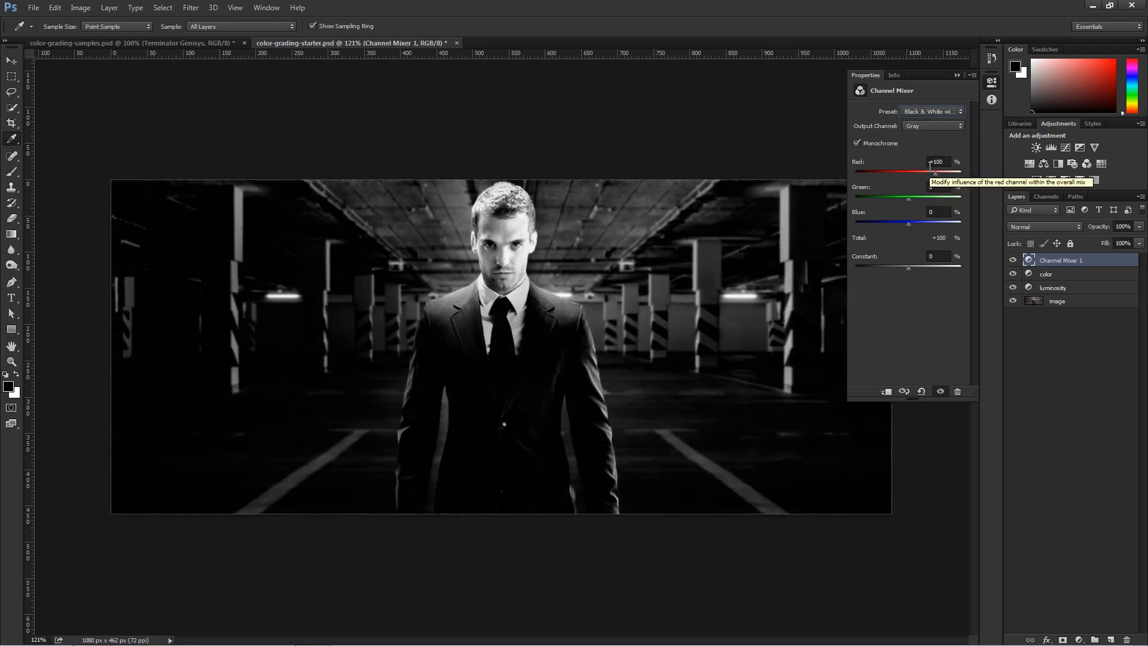
Cycle through the Channel Mixer's black-and-white presets and apply Black & White with Orange Filter
{"action": "key", "text": "Down"}
{"action": "key", "text": "Up"}
{"action": "key", "text": "Up"}
{"action": "key", "text": "Up"}
{"action": "key", "text": "Up"}
{"action": "key", "text": "Up"}
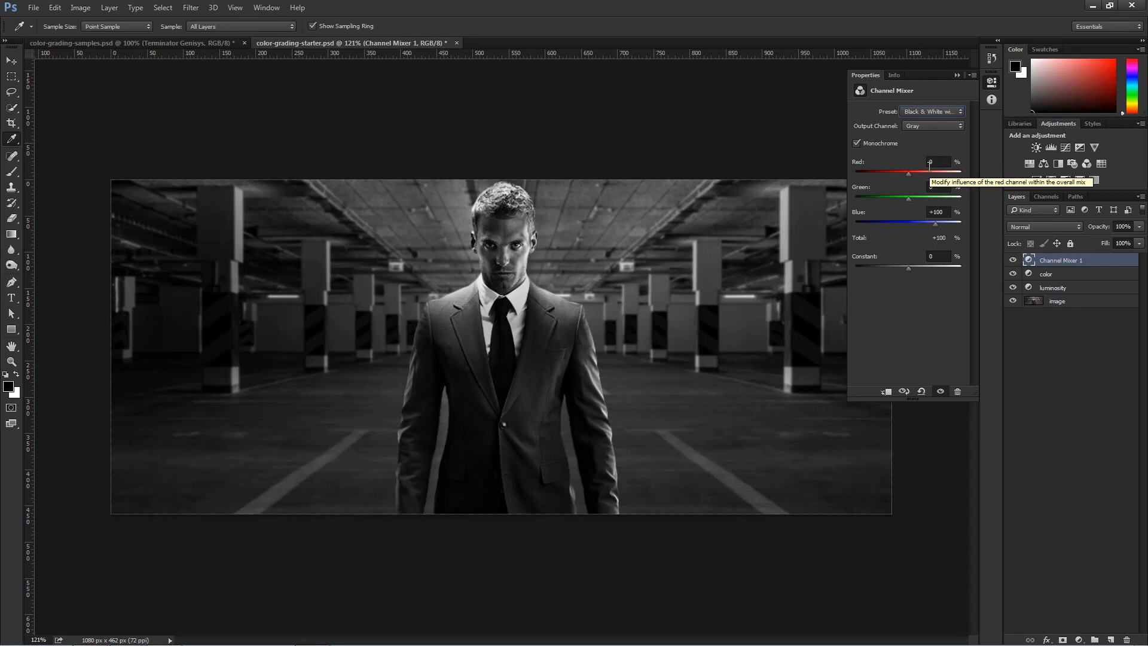
{"action": "key", "text": "Down"}
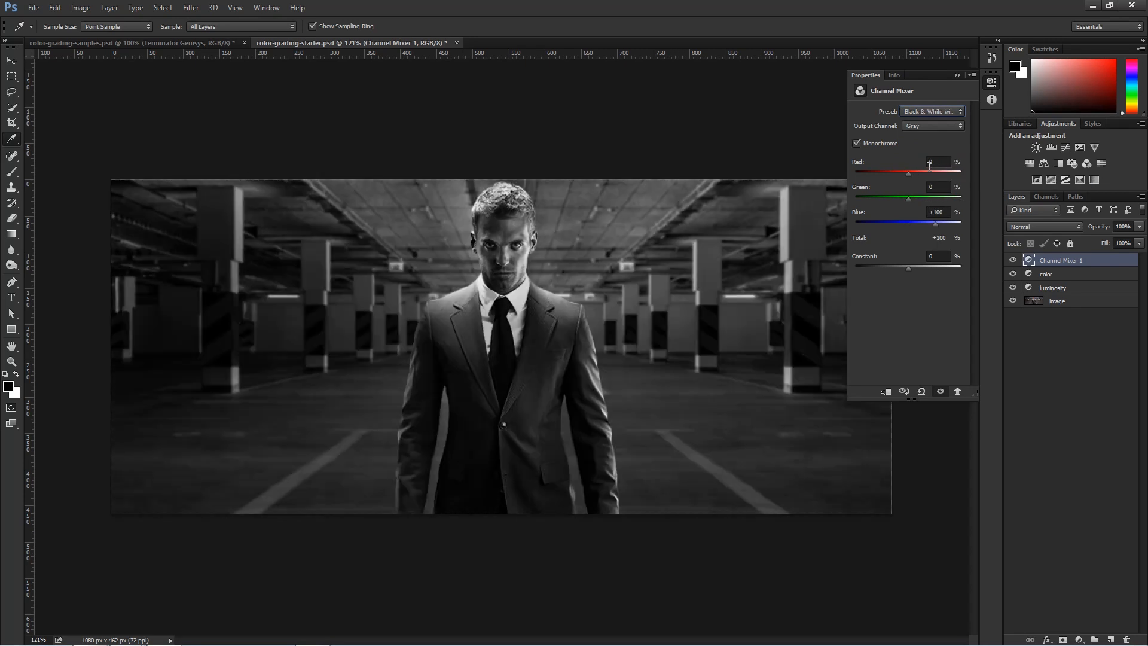
{"action": "key", "text": "Down"}
{"action": "left_click", "coordinate": [933, 112]}
{"action": "left_click", "coordinate": [980, 174]}
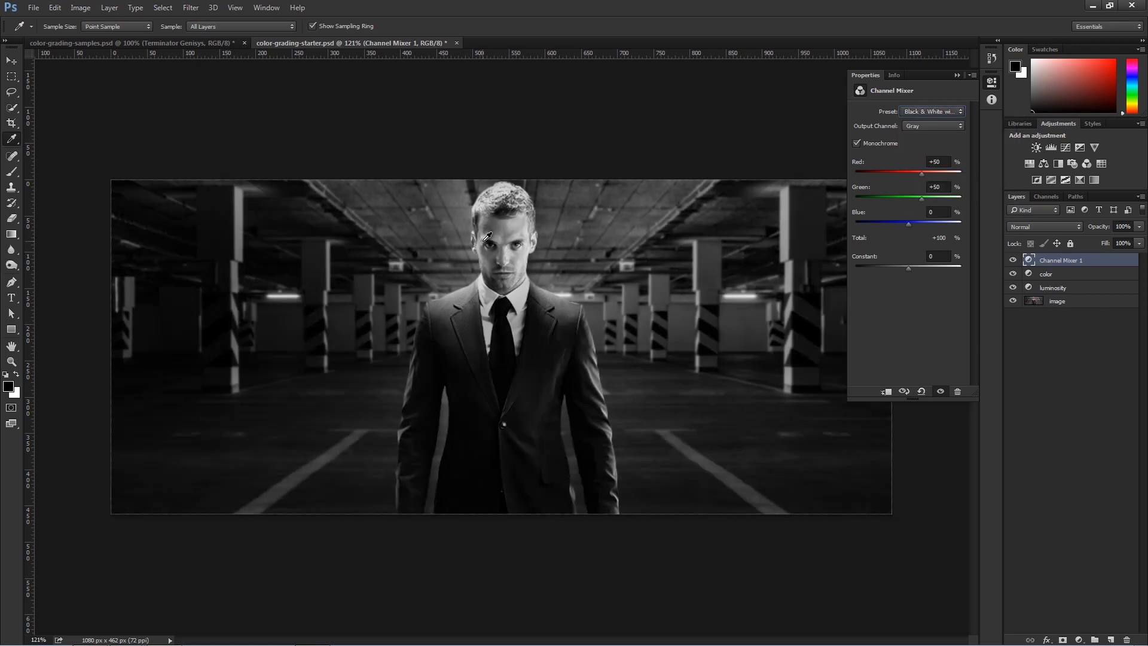
Lower the Channel Mixer layer's opacity to 36%, keeping that layer selected
{"action": "left_click", "coordinate": [1139, 243]}
{"action": "left_click_drag", "start_coordinate": [1140, 242], "coordinate": [1077, 245]}
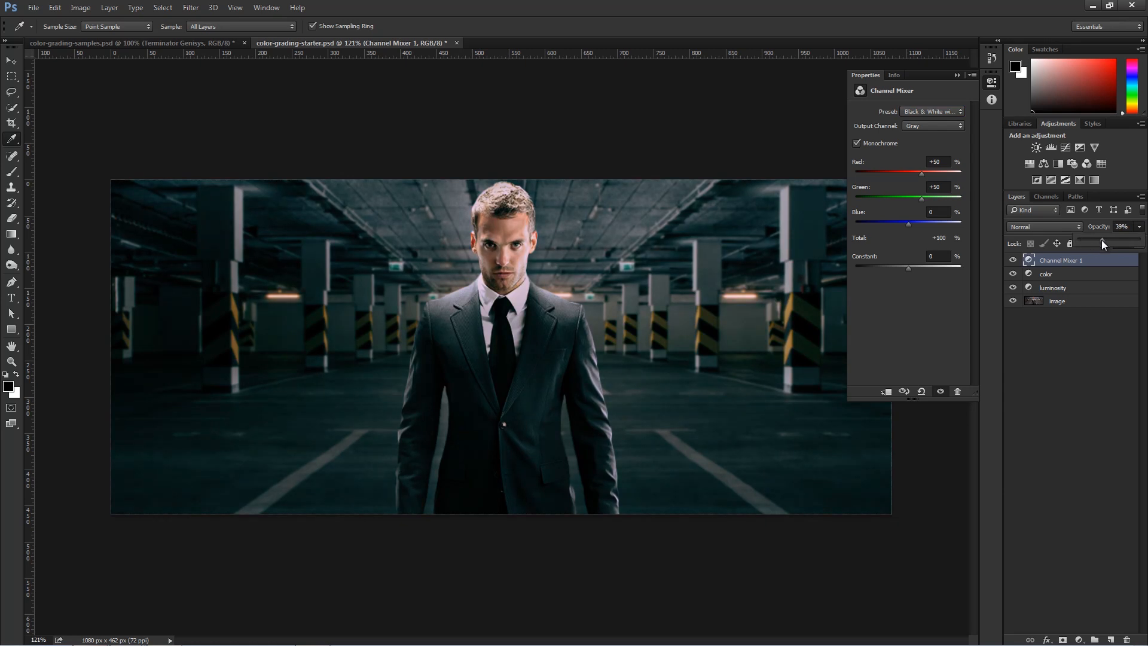
{"action": "left_click", "coordinate": [1078, 339]}
{"action": "left_click", "coordinate": [1056, 263]}
Cycle through the Channel Mixer presets, choose Black & White with Red Filter, and lower the layer's opacity to 27%
{"action": "left_click", "coordinate": [920, 113]}
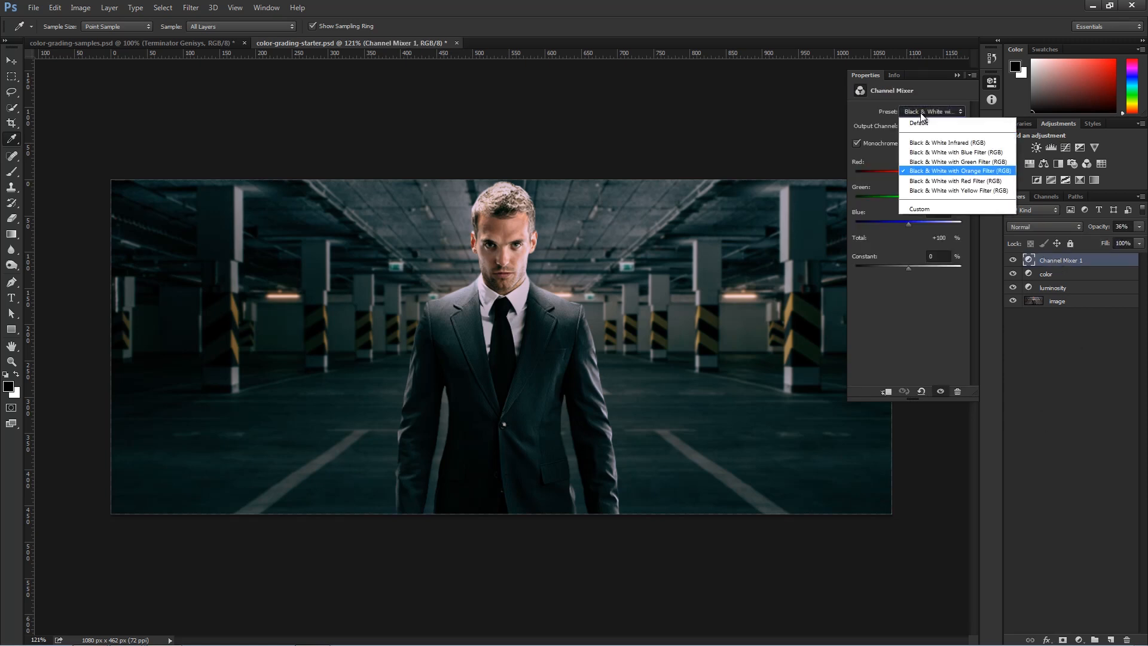
{"action": "left_click", "coordinate": [930, 142]}
{"action": "key", "text": "Down"}
{"action": "key", "text": "Down"}
{"action": "key", "text": "Down"}
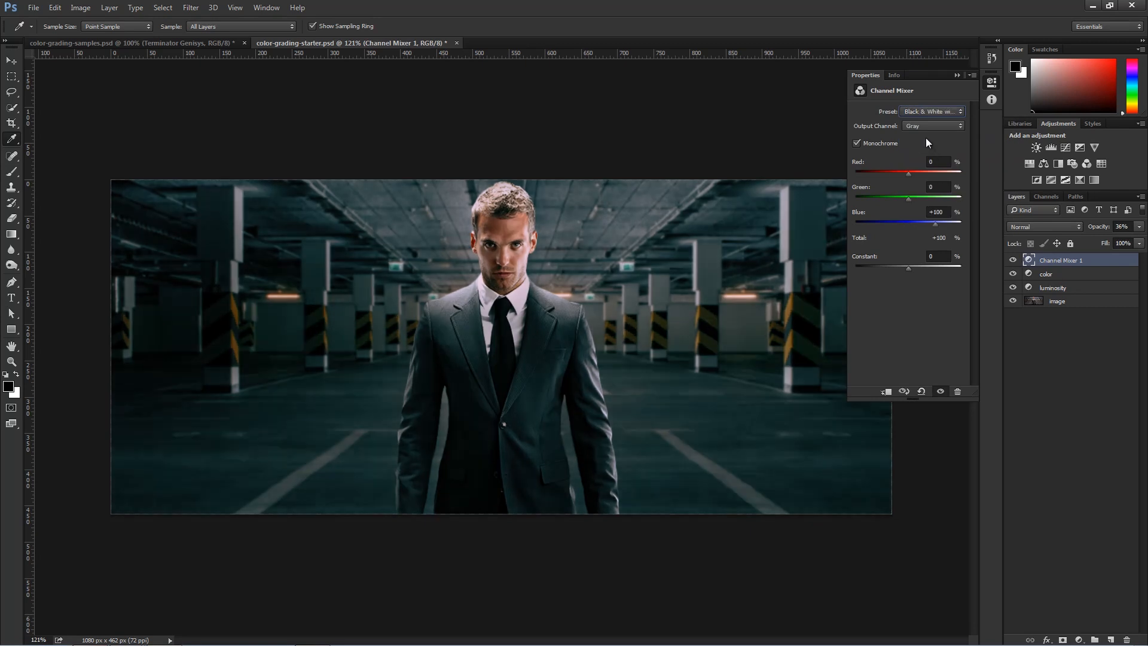
{"action": "key", "text": "Down"}
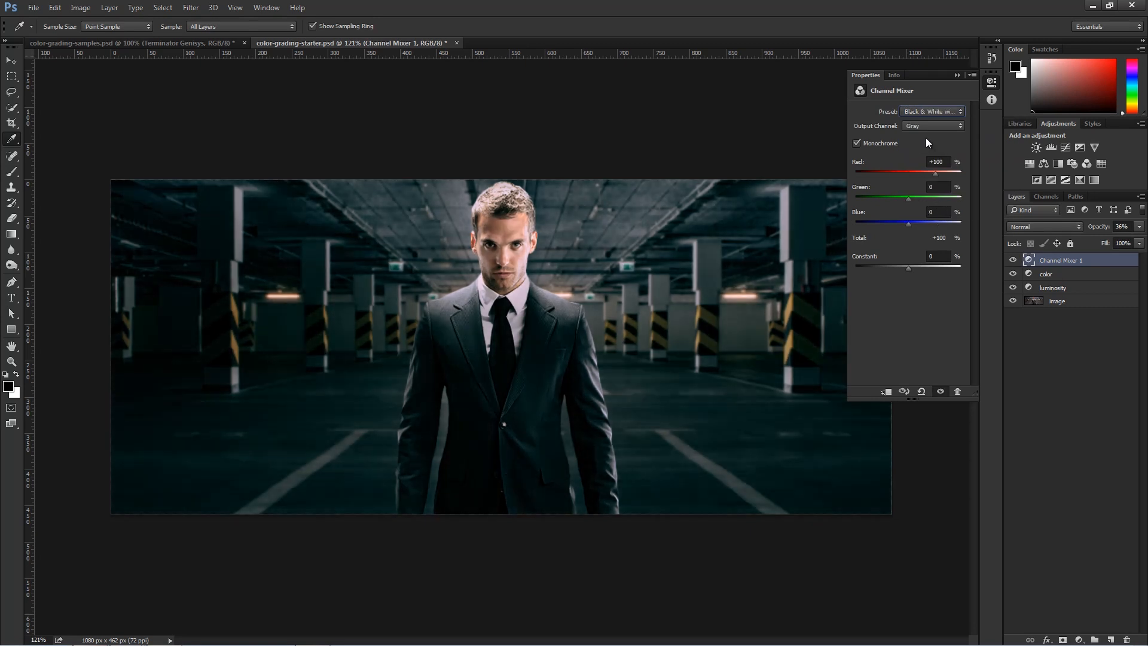
{"action": "left_click", "coordinate": [932, 112]}
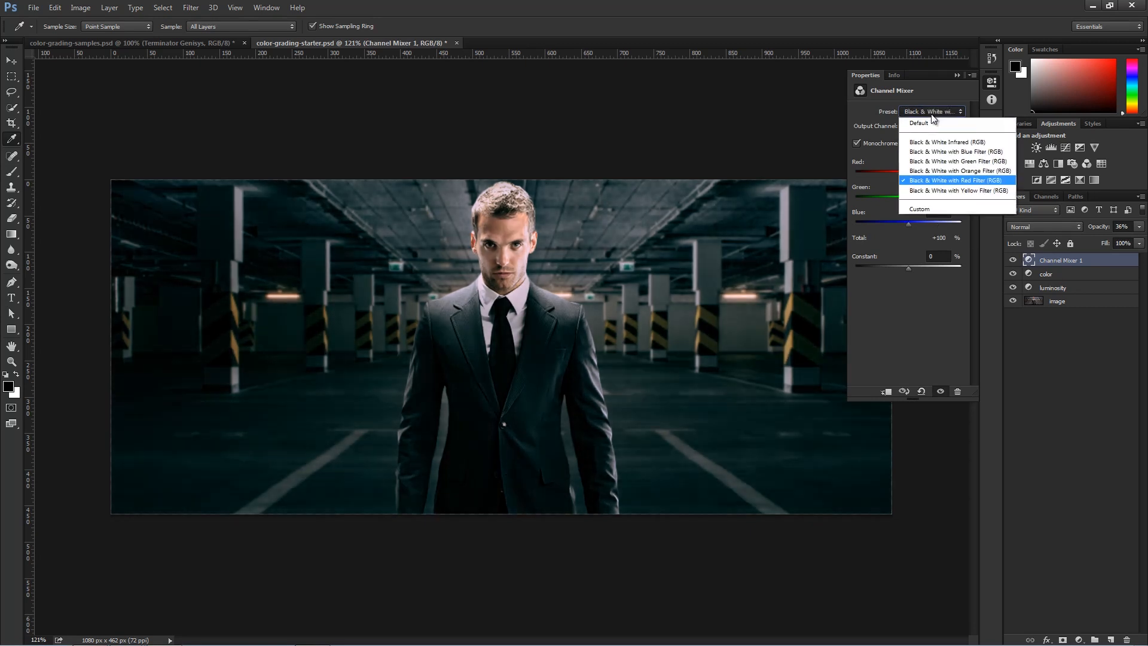
{"action": "left_click", "coordinate": [965, 185]}
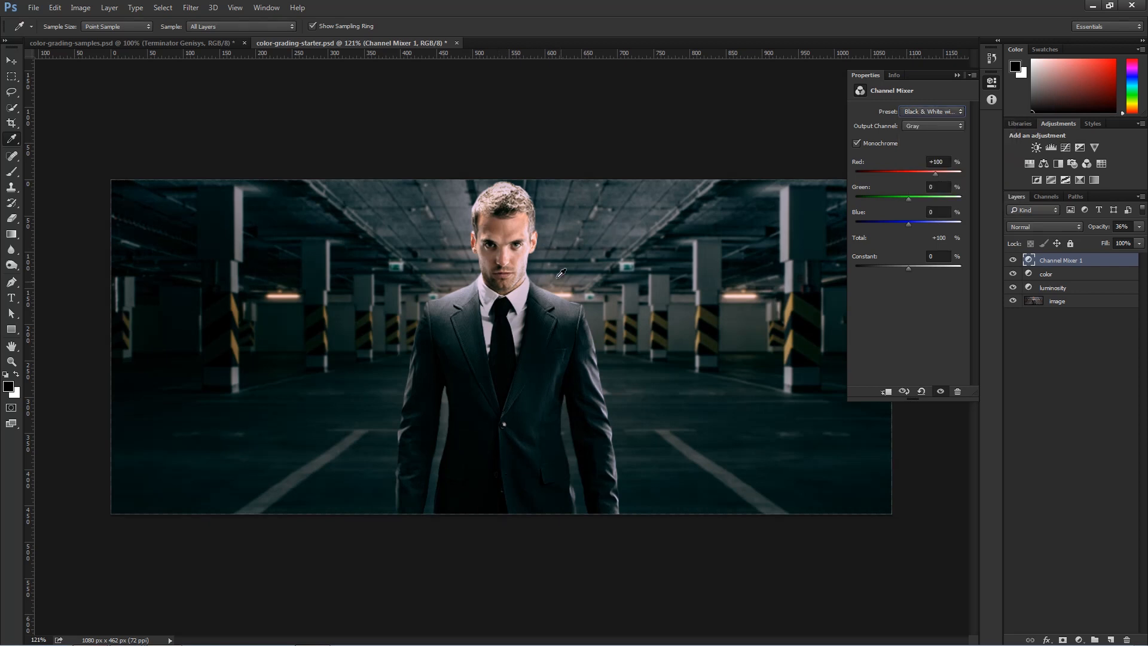
{"action": "left_click", "coordinate": [1127, 227]}
{"action": "left_click", "coordinate": [1092, 367]}
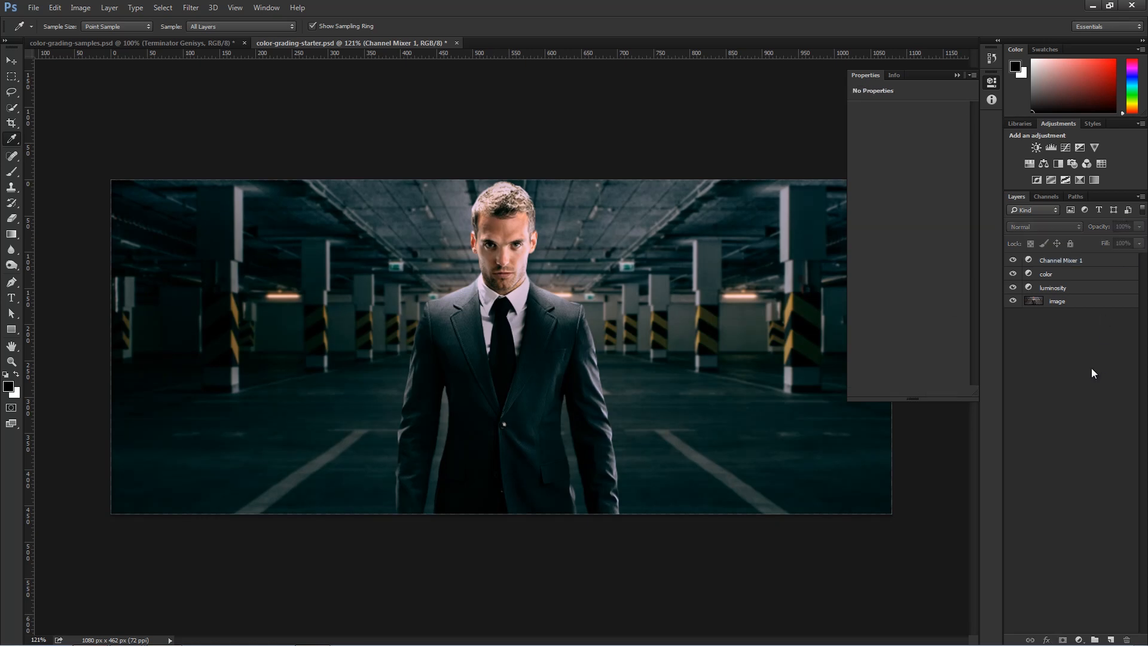
Compare the portrait with the Channel Mixer layer repeatedly hidden and shown, then reselect that layer
{"action": "left_click", "coordinate": [1013, 261]}
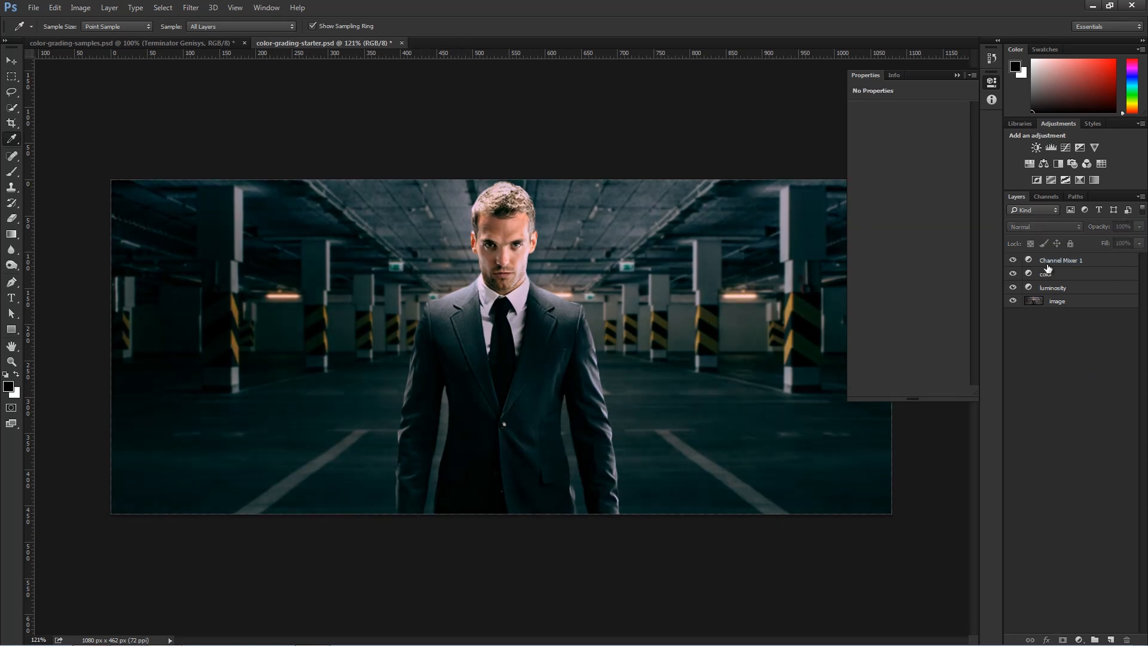
{"action": "left_click", "coordinate": [1013, 261]}
{"action": "left_click", "coordinate": [1013, 261]}
{"action": "left_click", "coordinate": [1013, 261]}
{"action": "left_click", "coordinate": [1013, 261]}
{"action": "left_click", "coordinate": [1013, 261]}
{"action": "left_click", "coordinate": [1013, 261]}
{"action": "left_click", "coordinate": [1022, 367]}
{"action": "left_click", "coordinate": [1068, 262]}
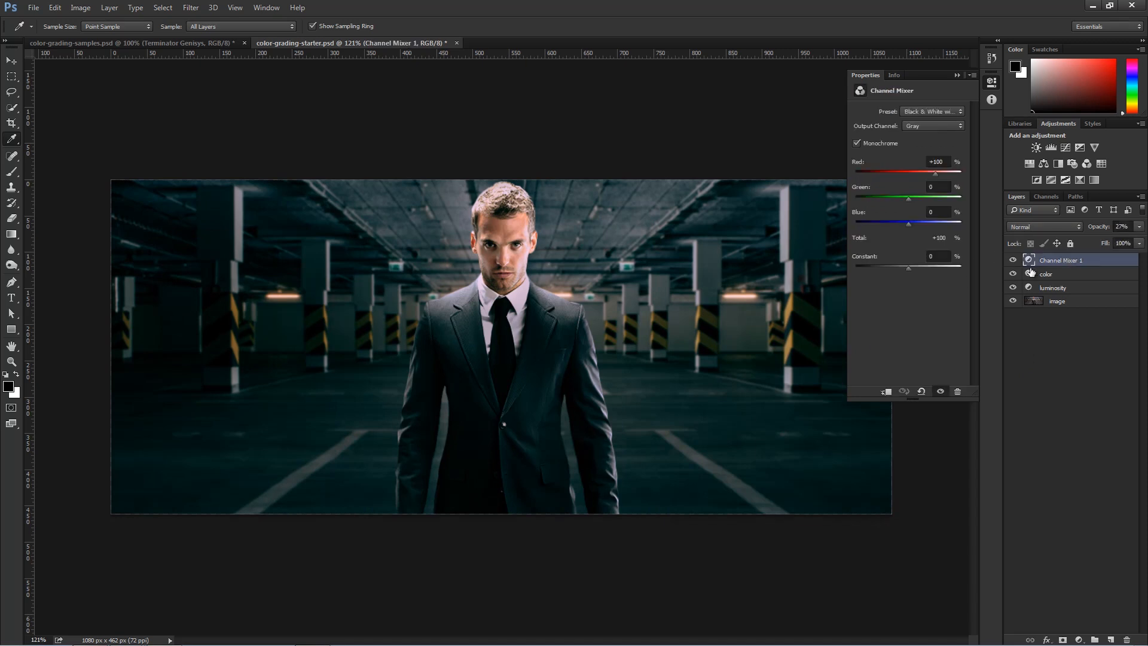
Try changing the Channel Mixer's source channel amounts, then reapply the Black & White with Red Filter preset
{"action": "left_click_drag", "start_coordinate": [934, 171], "coordinate": [913, 223]}
{"action": "left_click", "coordinate": [937, 113]}
{"action": "left_click", "coordinate": [925, 182]}
{"action": "left_click", "coordinate": [1018, 325]}
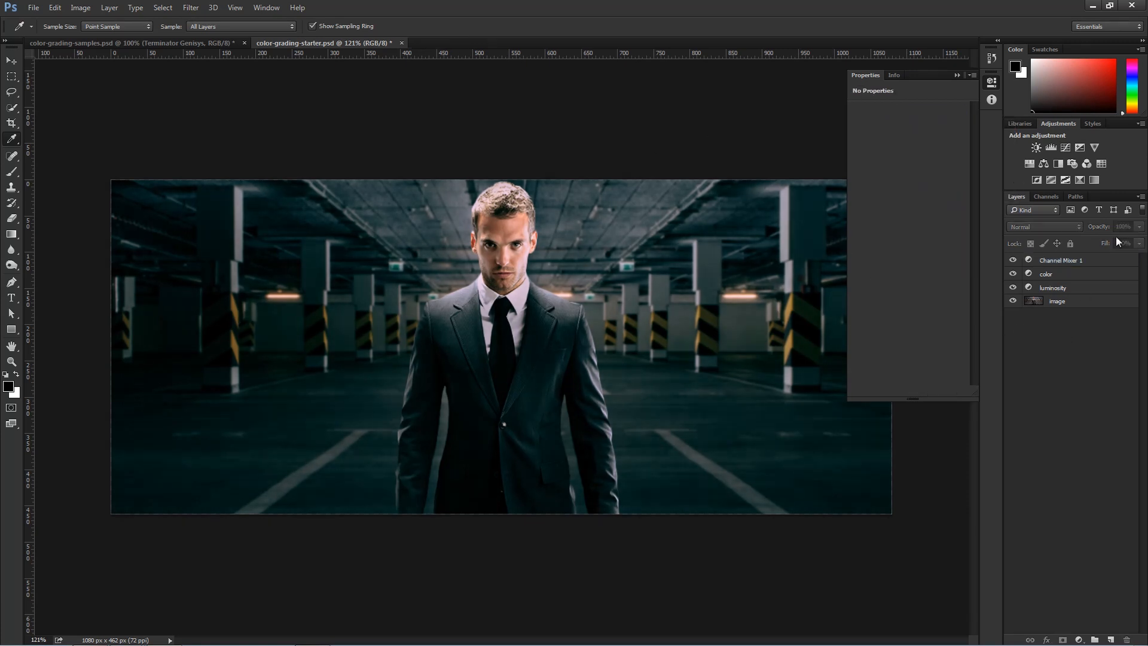
Lower the Channel Mixer layer's opacity to 20% and compare the portrait with the layer off and on
{"action": "left_click", "coordinate": [1082, 263]}
{"action": "left_click", "coordinate": [1121, 226]}
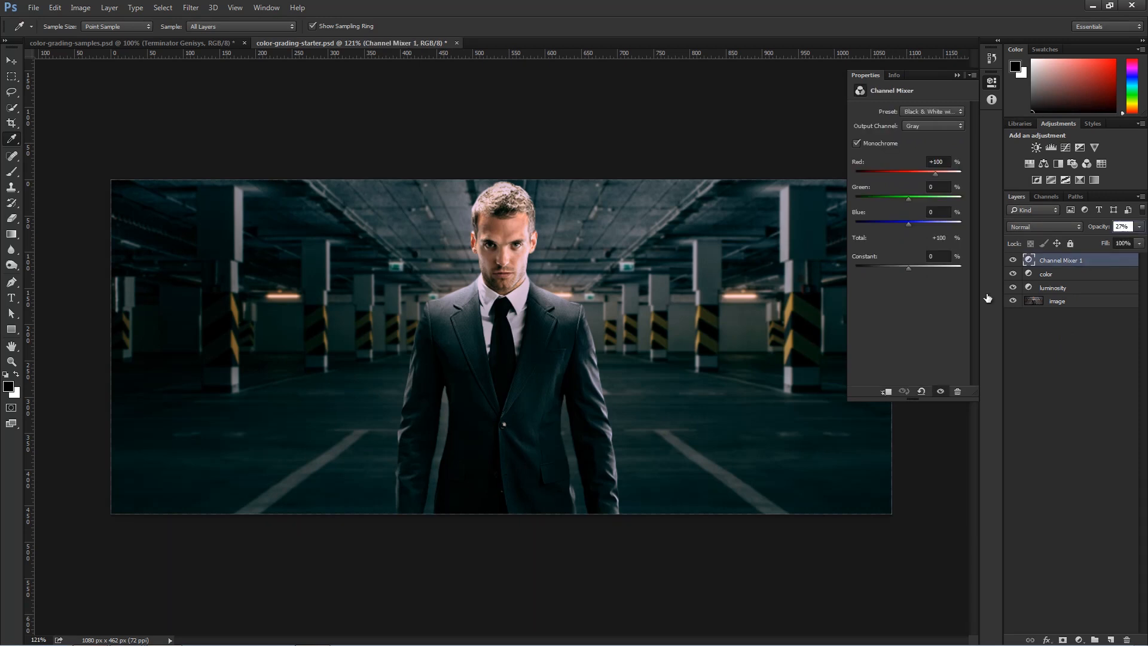
{"action": "left_click_drag", "start_coordinate": [1099, 231], "coordinate": [1096, 231]}
{"action": "left_click", "coordinate": [1106, 350]}
{"action": "left_click", "coordinate": [1014, 261]}
{"action": "left_click", "coordinate": [1014, 261]}
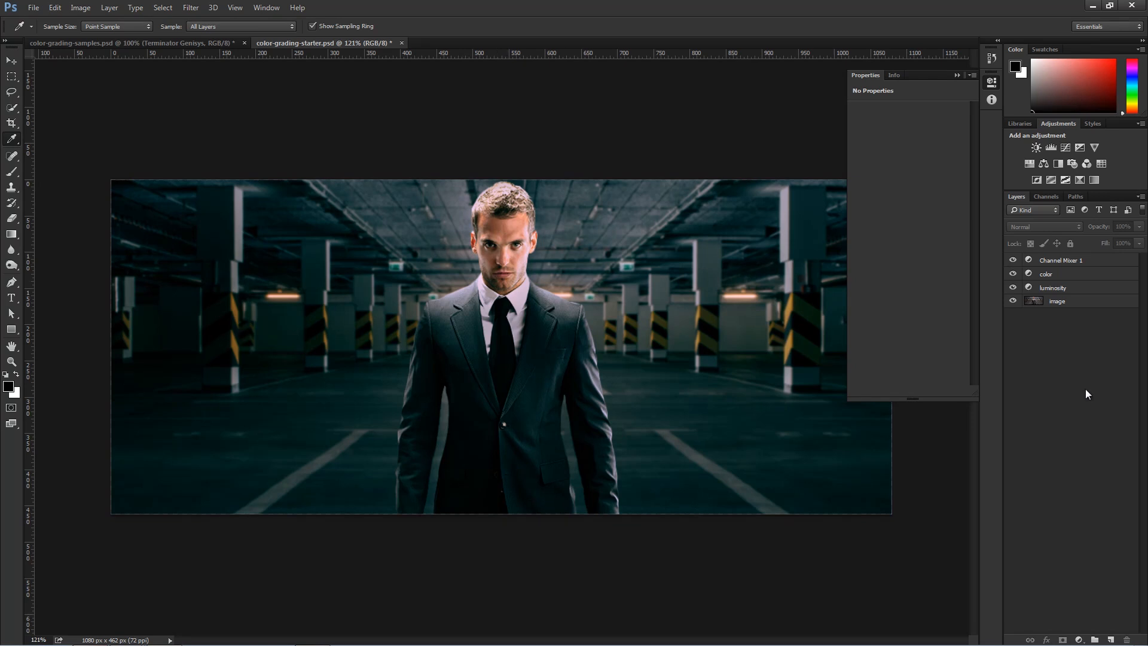
Group the Channel Mixer, color and luminosity layers and name the group "grade"
{"action": "left_click", "coordinate": [1059, 262]}
{"action": "left_click", "coordinate": [1059, 289], "text": "shift"}
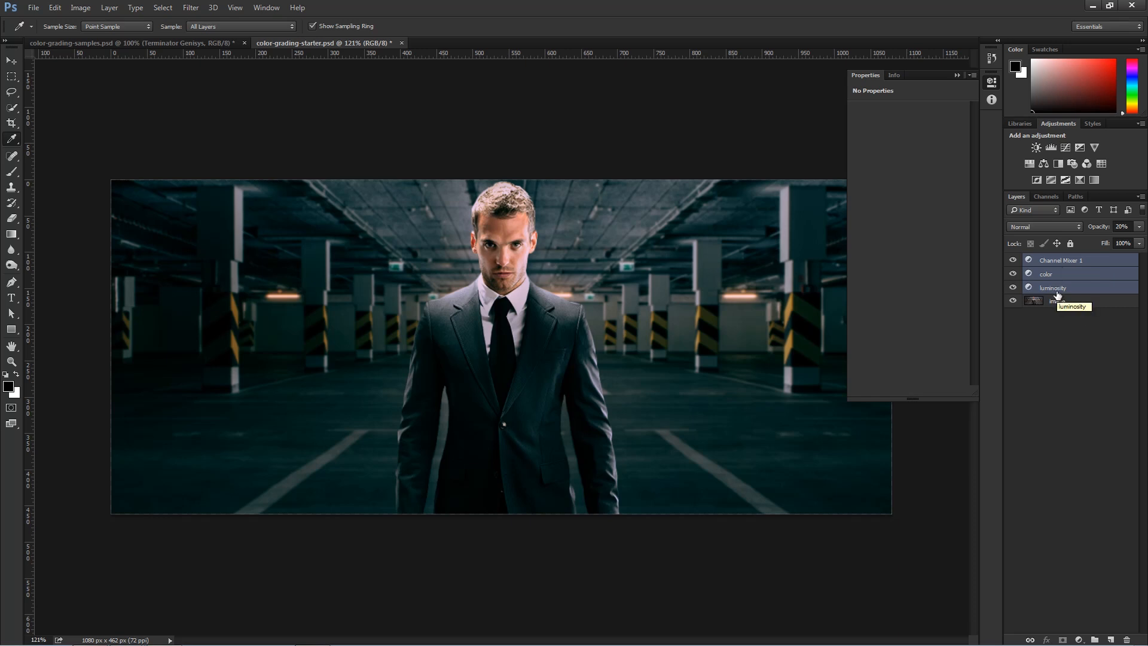
{"action": "key", "text": "ctrl+g"}
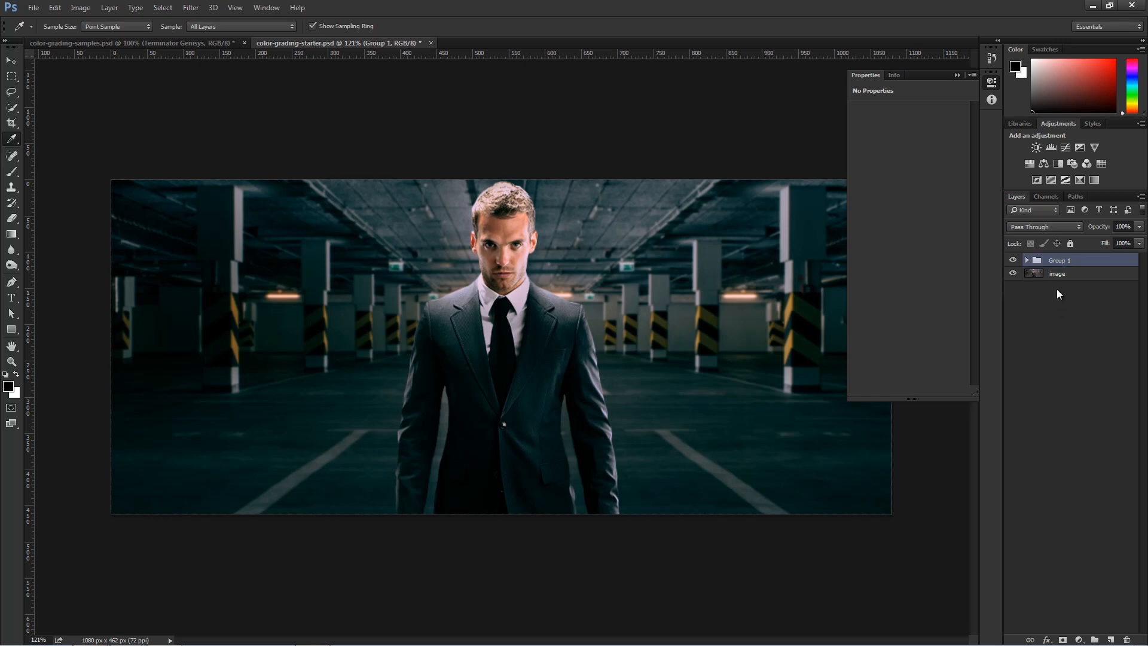
{"action": "double_click", "coordinate": [1057, 260]}
{"action": "type", "text": "grade"}
{"action": "left_click", "coordinate": [1071, 301]}
Compare the portrait with the grade group off and on, and review the color and luminosity layers inside it
{"action": "left_click", "coordinate": [1013, 261]}
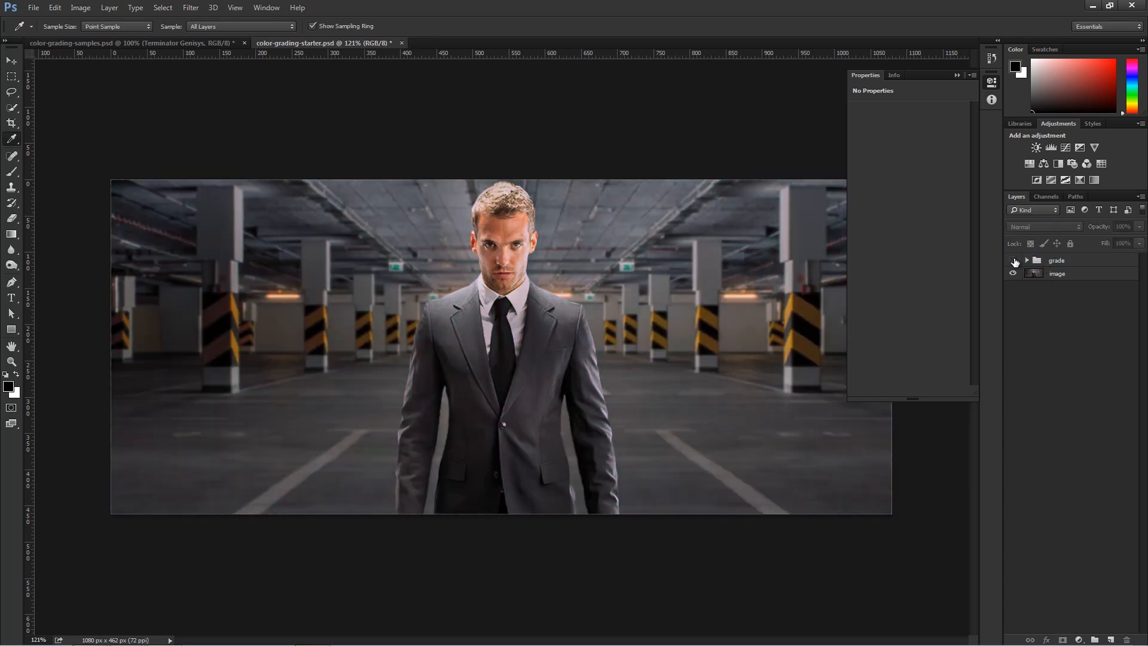
{"action": "left_click", "coordinate": [1013, 260]}
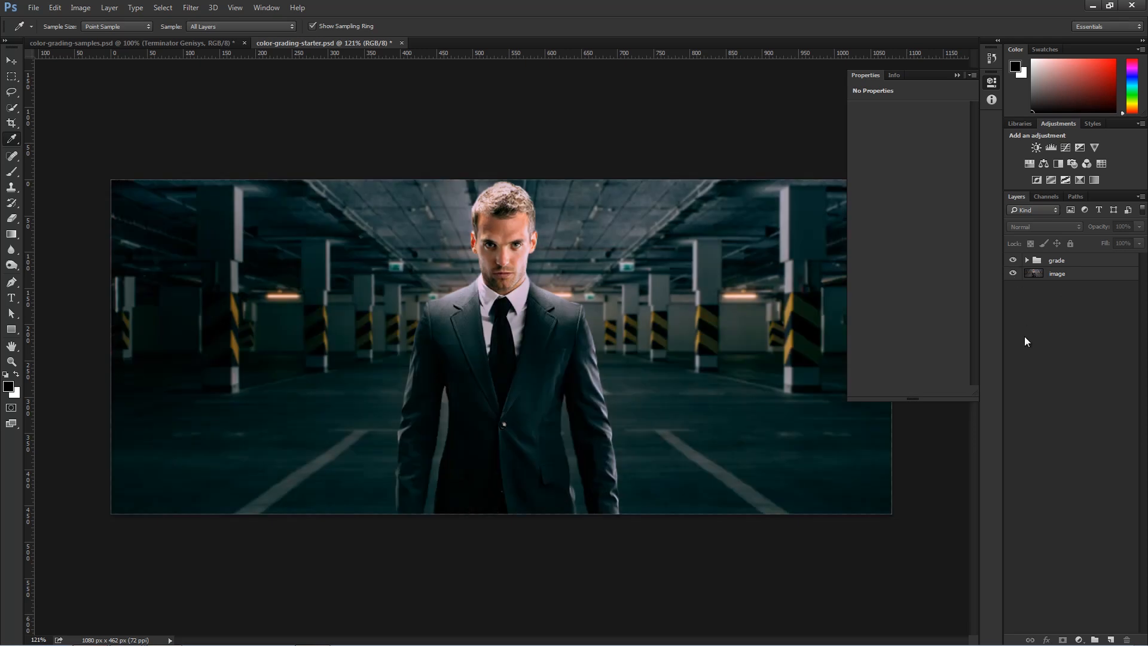
{"action": "left_click", "coordinate": [1027, 260]}
{"action": "left_click", "coordinate": [1045, 289]}
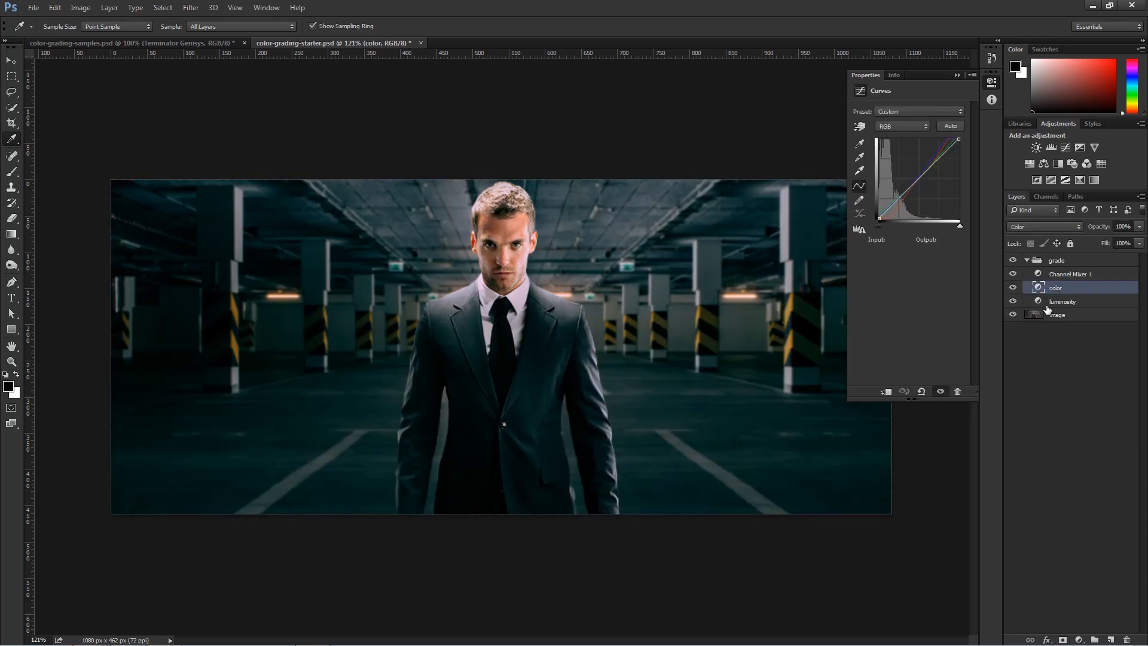
{"action": "left_click", "coordinate": [1048, 304]}
{"action": "left_click", "coordinate": [1041, 290]}
{"action": "left_click", "coordinate": [1027, 261]}
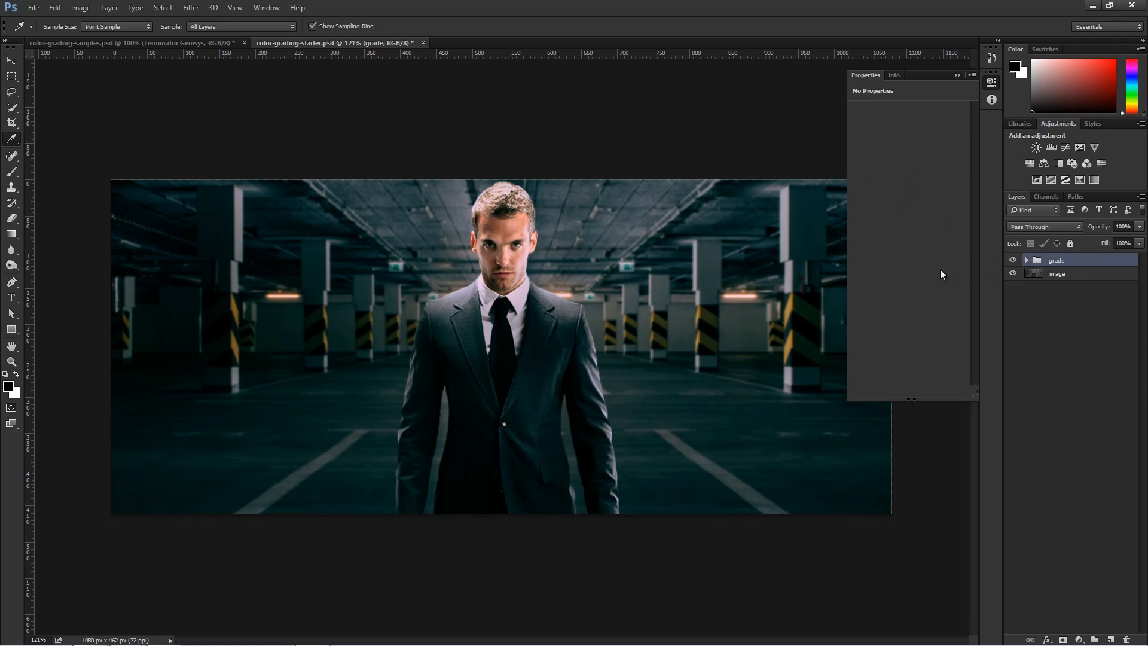
Hide the grade group, add a Selective Color adjustment layer directly above the image layer, and delete its mask
{"action": "left_click", "coordinate": [1012, 260]}
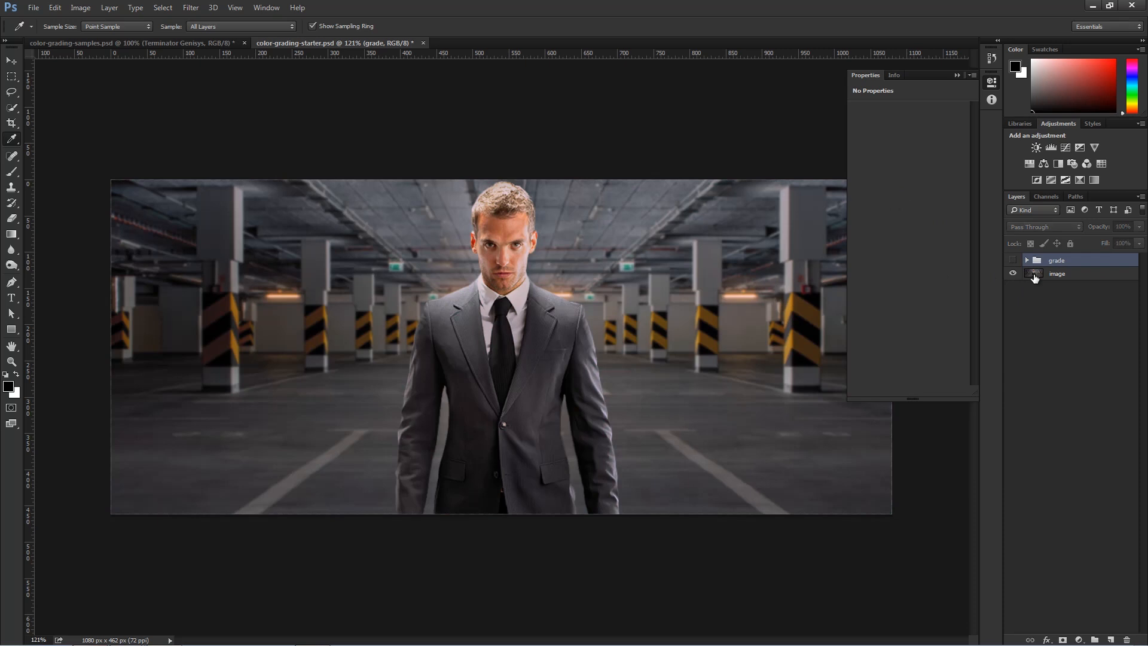
{"action": "left_click", "coordinate": [1034, 275]}
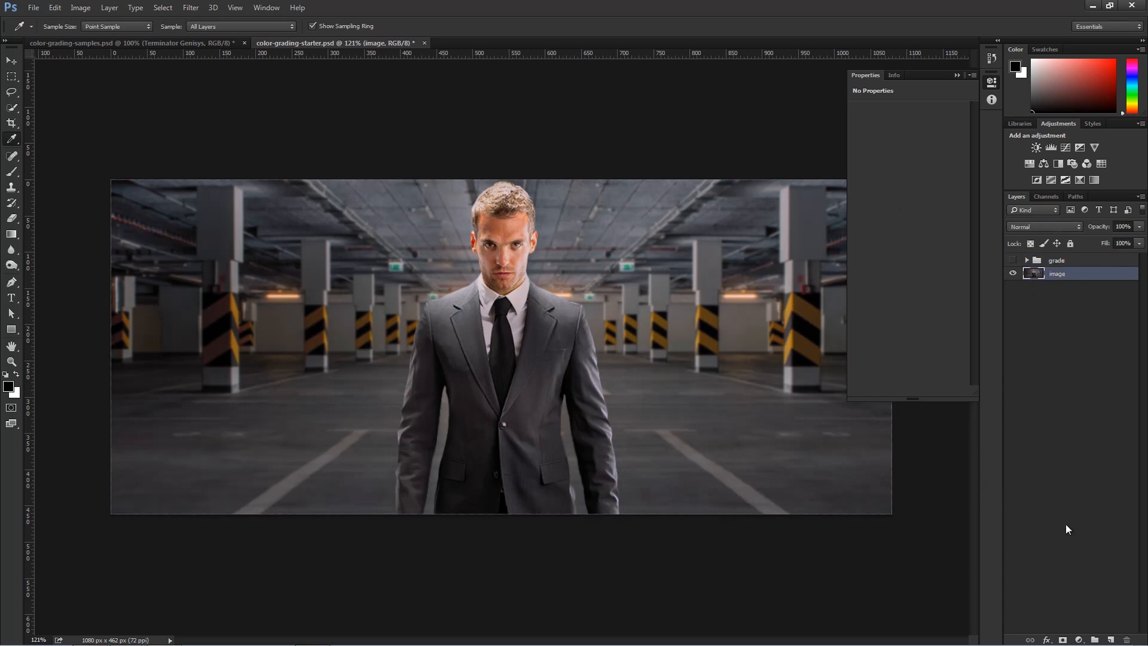
{"action": "left_click", "coordinate": [1079, 639]}
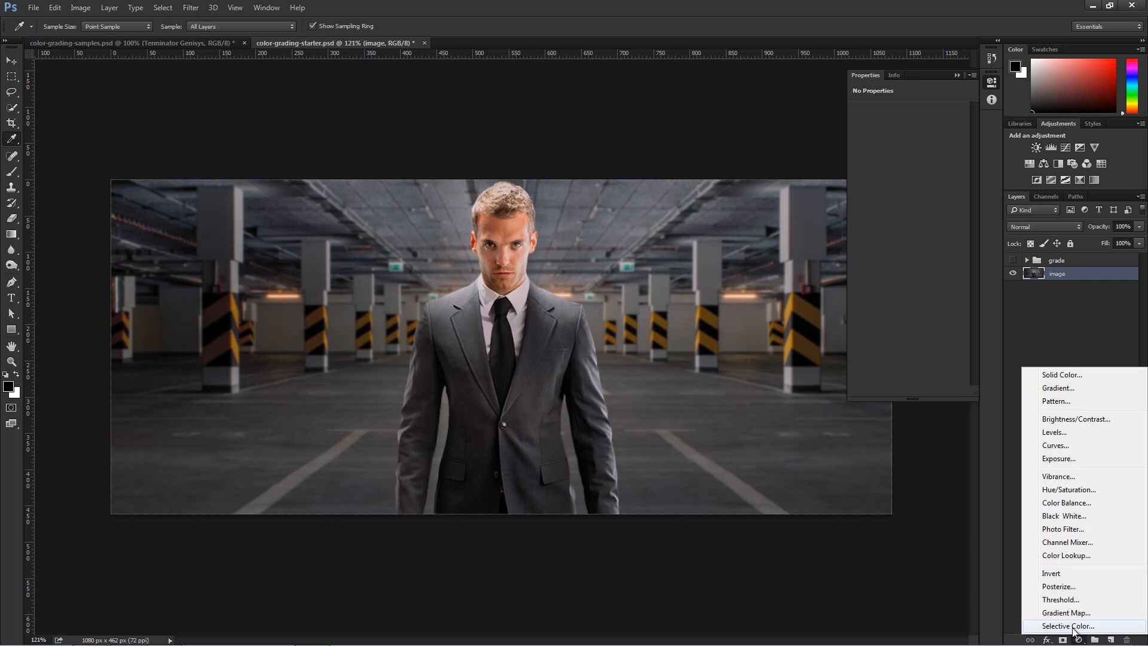
{"action": "left_click", "coordinate": [1071, 626]}
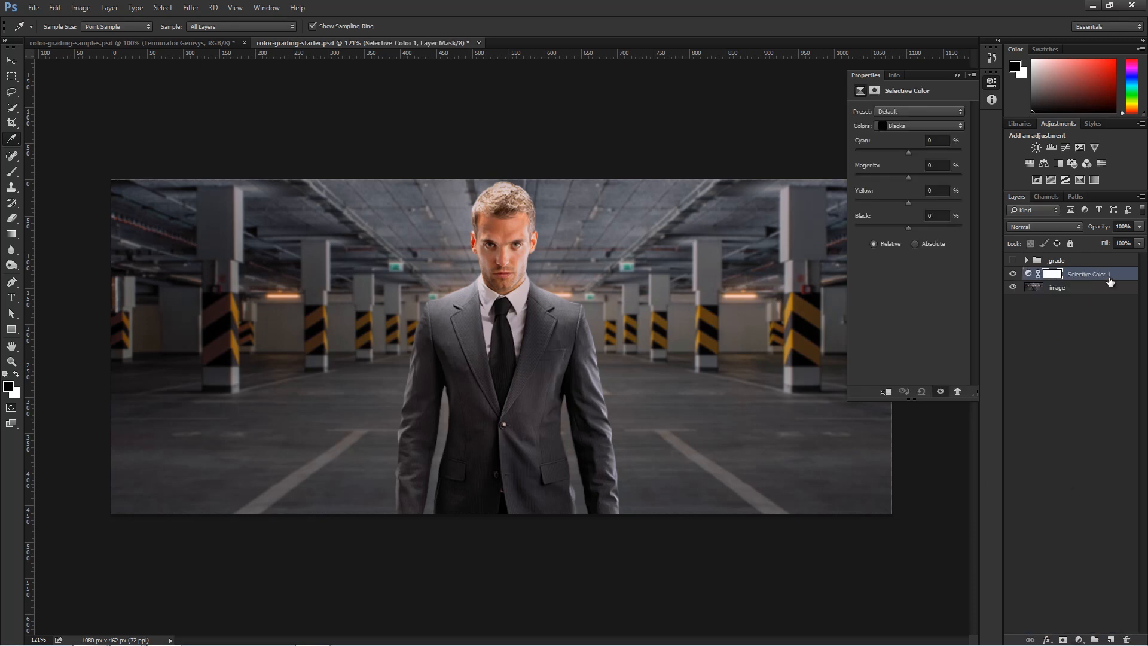
{"action": "right_click", "coordinate": [1056, 277]}
{"action": "left_click", "coordinate": [1089, 301]}
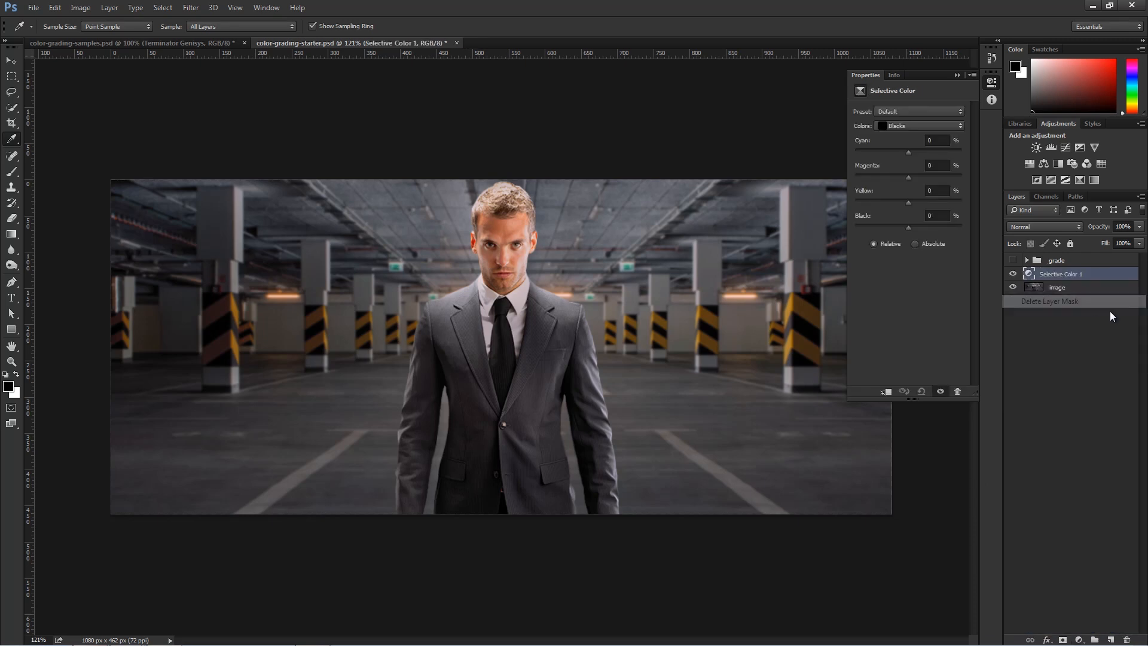
{"action": "left_click", "coordinate": [1039, 314]}
{"action": "left_click", "coordinate": [1054, 277]}
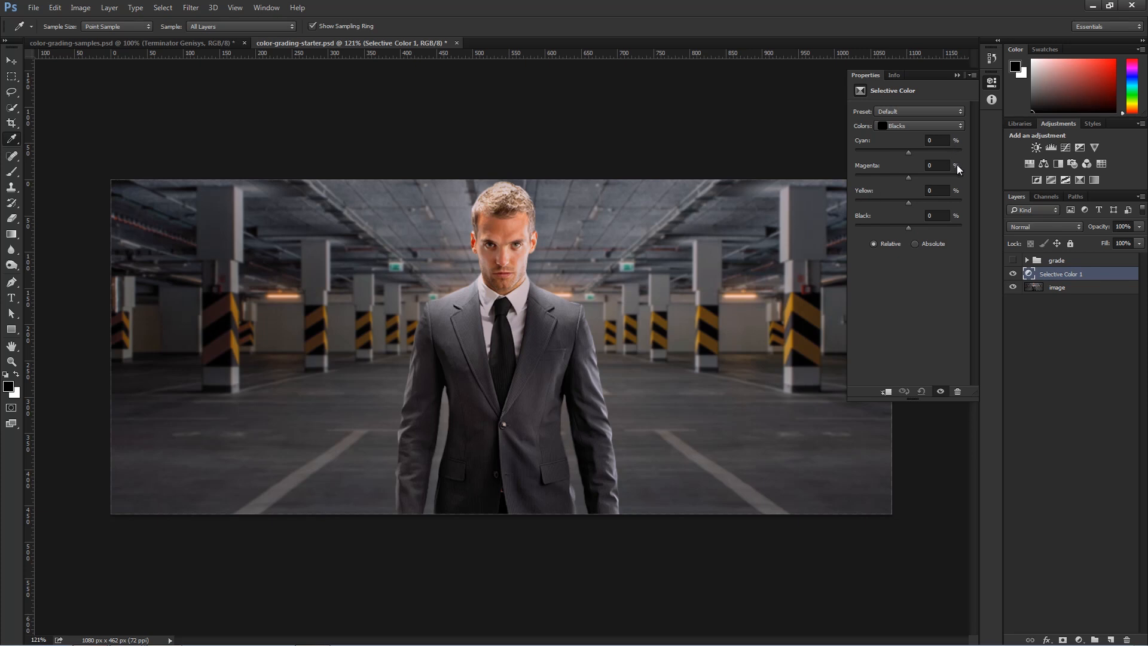
For the Blacks in the Selective Color layer, set cyan to +16, magenta to -18, yellow to -16 and black to +27
{"action": "left_click", "coordinate": [922, 123]}
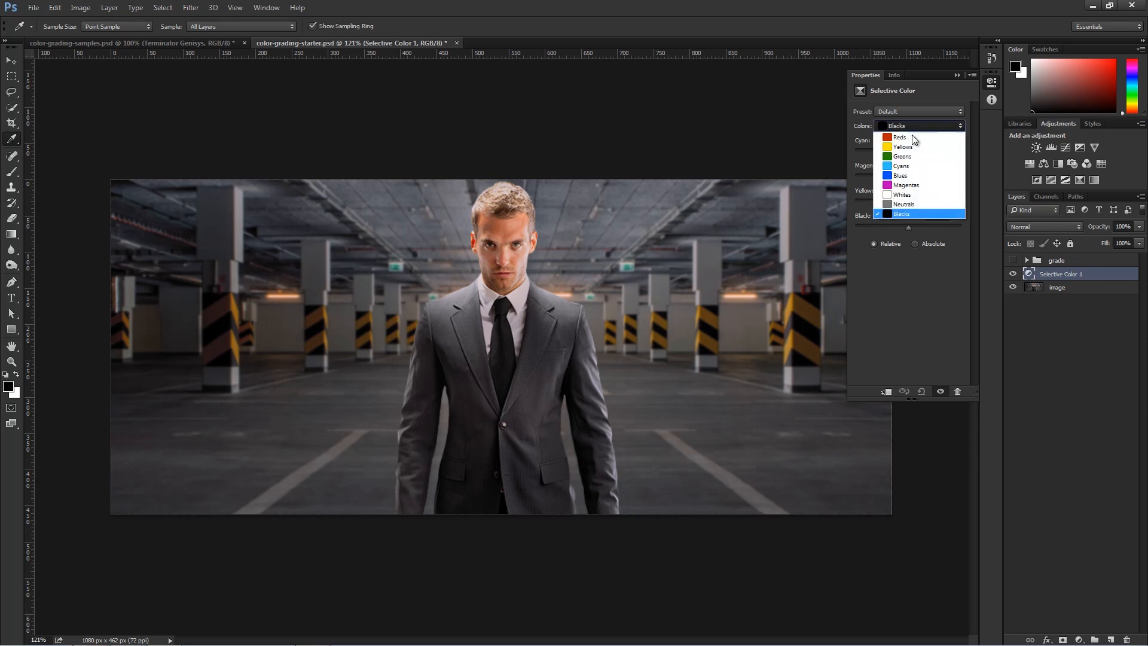
{"action": "left_click", "coordinate": [923, 213]}
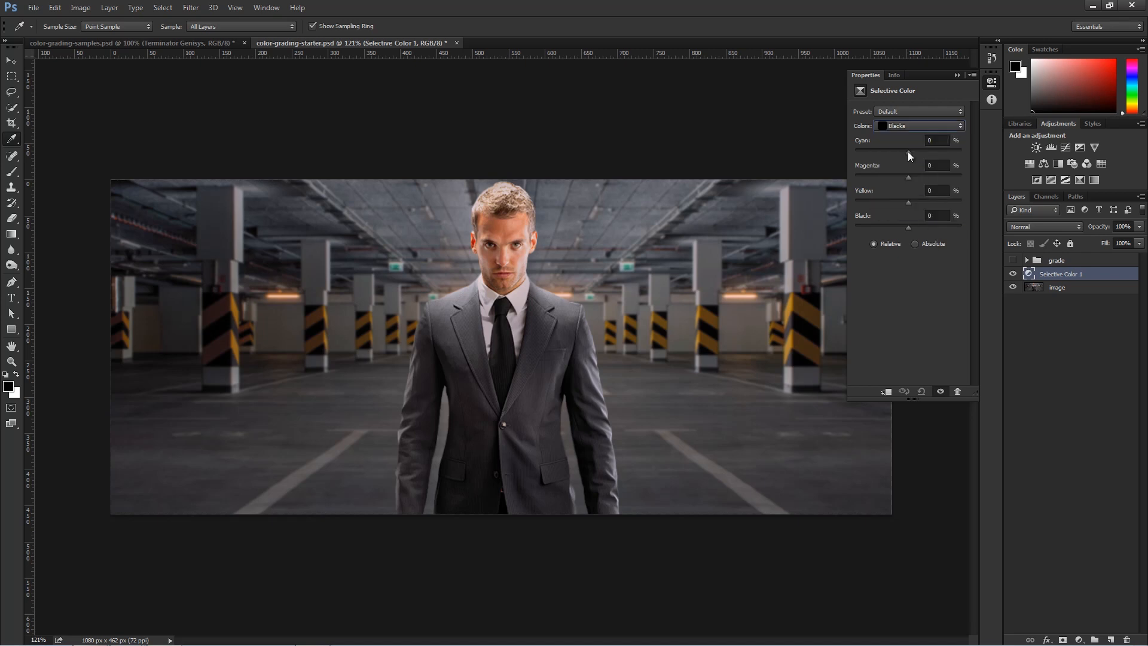
{"action": "left_click_drag", "start_coordinate": [909, 152], "coordinate": [913, 151]}
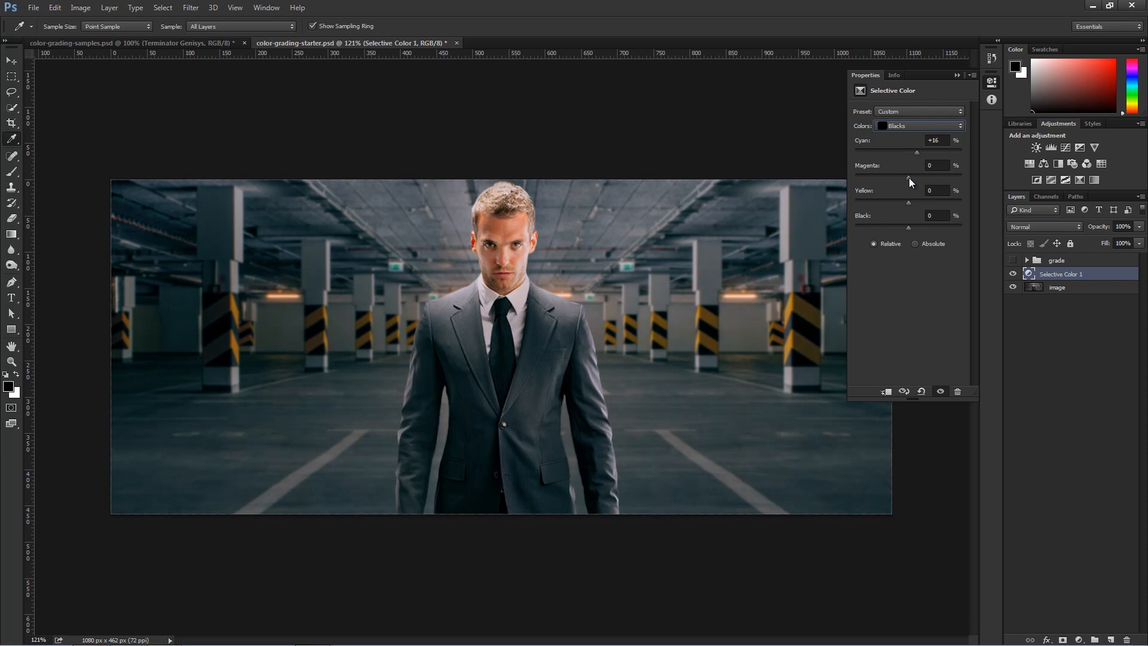
{"action": "left_click_drag", "start_coordinate": [908, 177], "coordinate": [903, 177]}
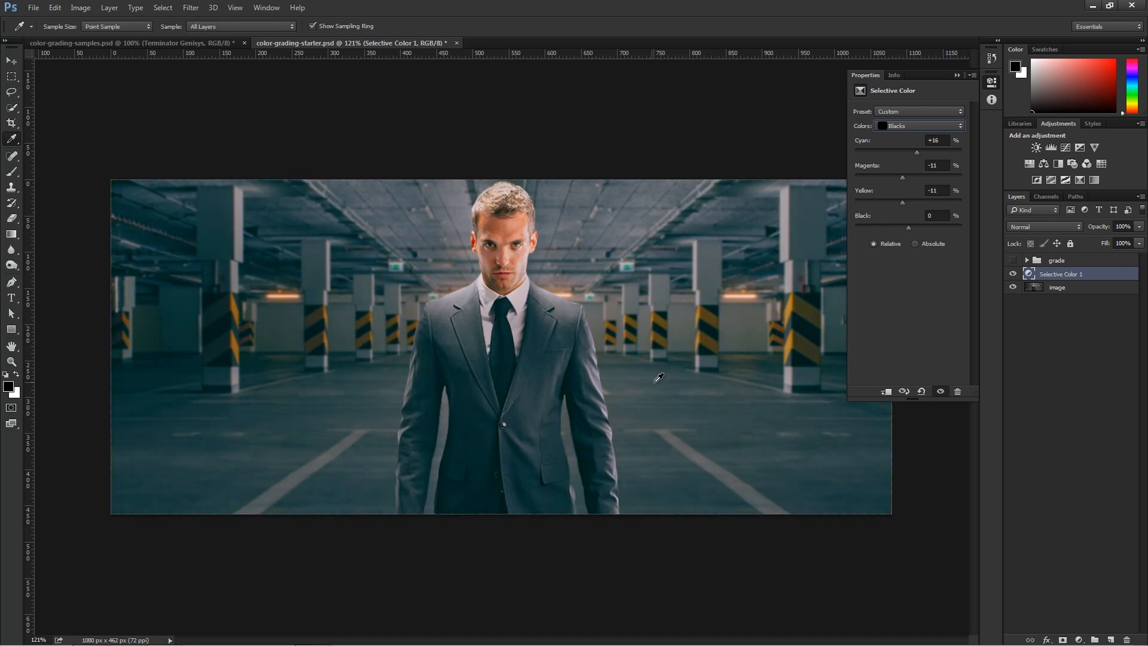
{"action": "left_click_drag", "start_coordinate": [908, 230], "coordinate": [917, 231]}
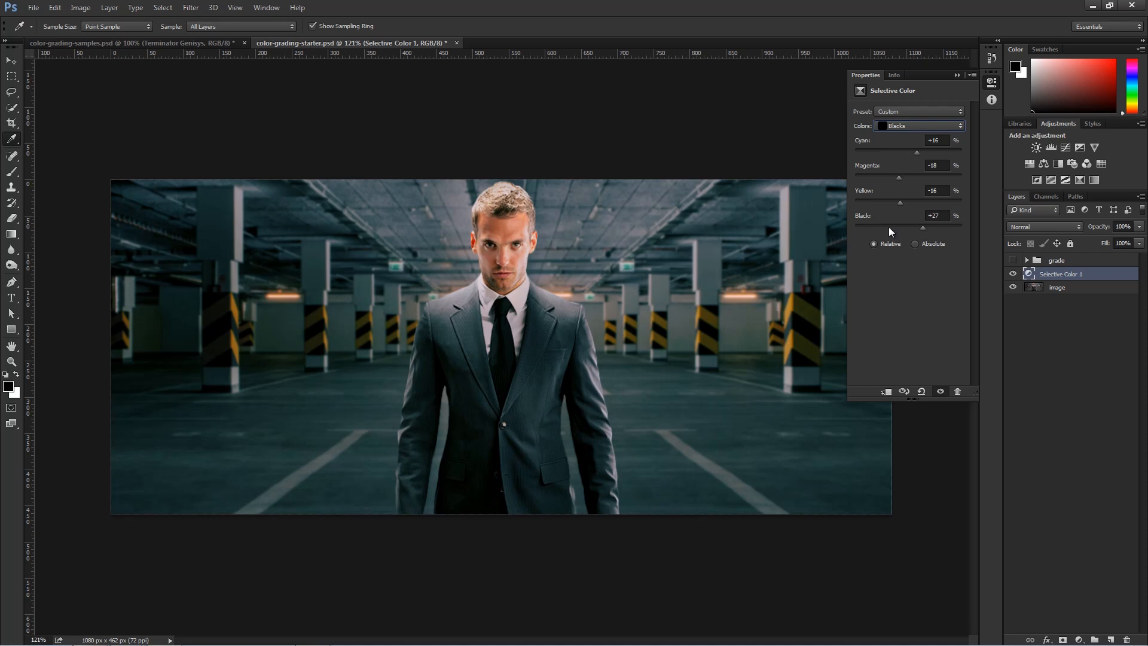
For the Neutrals in the Selective Color layer, set cyan to +9, magenta to -15, yellow to -16 and black to +21
{"action": "left_click", "coordinate": [893, 127]}
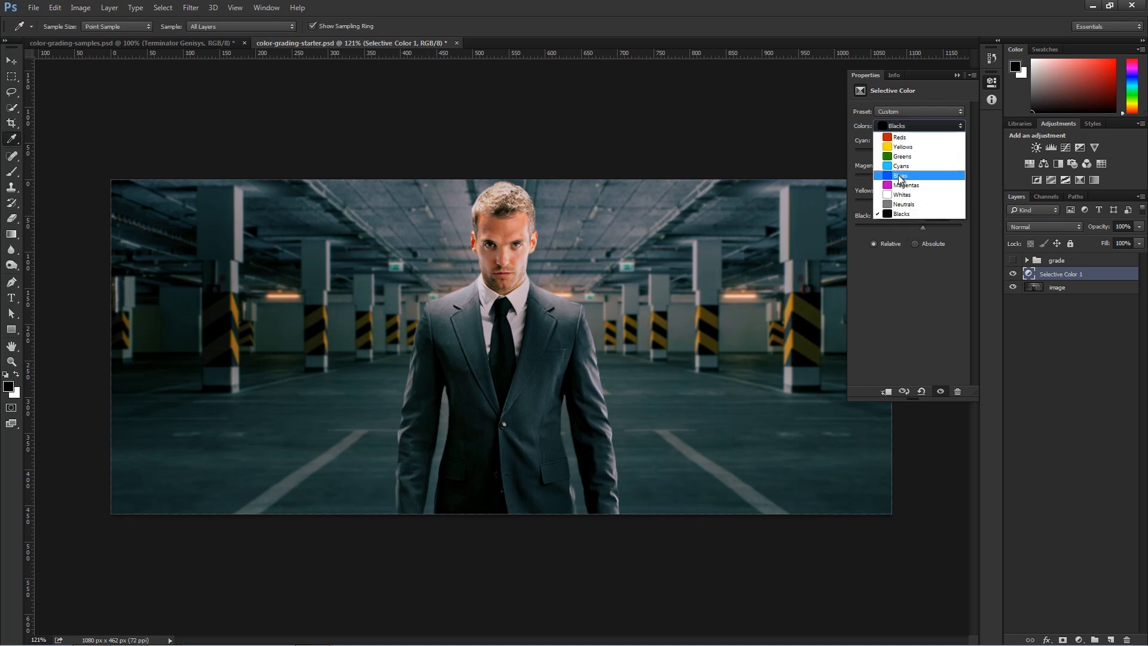
{"action": "left_click", "coordinate": [912, 218]}
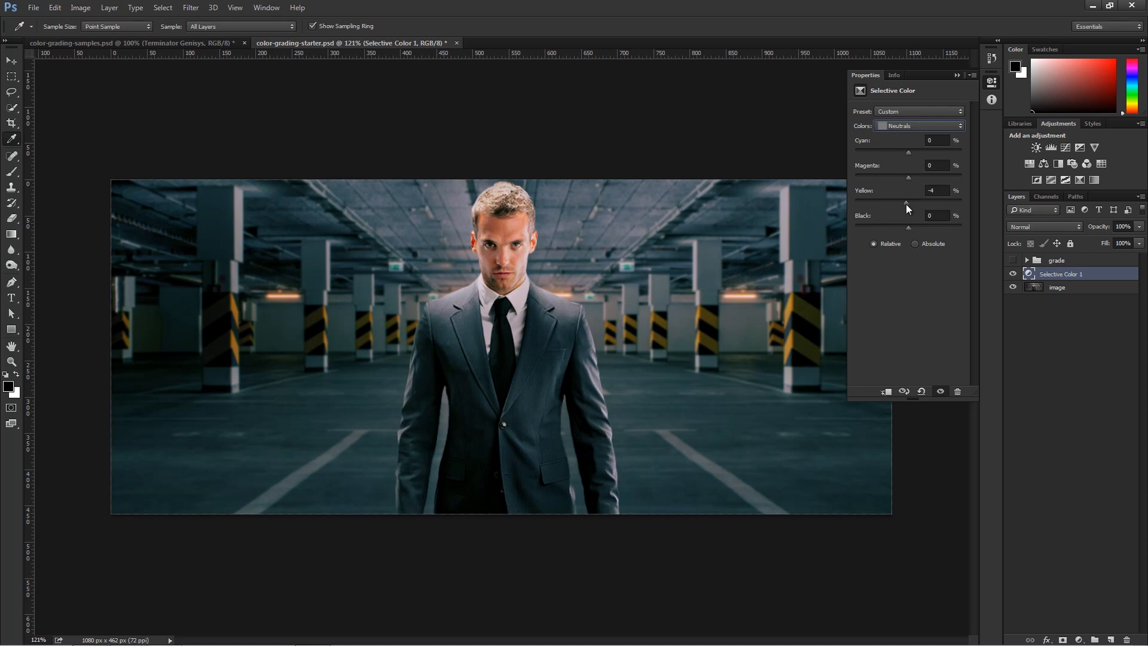
{"action": "left_click_drag", "start_coordinate": [908, 177], "coordinate": [901, 177]}
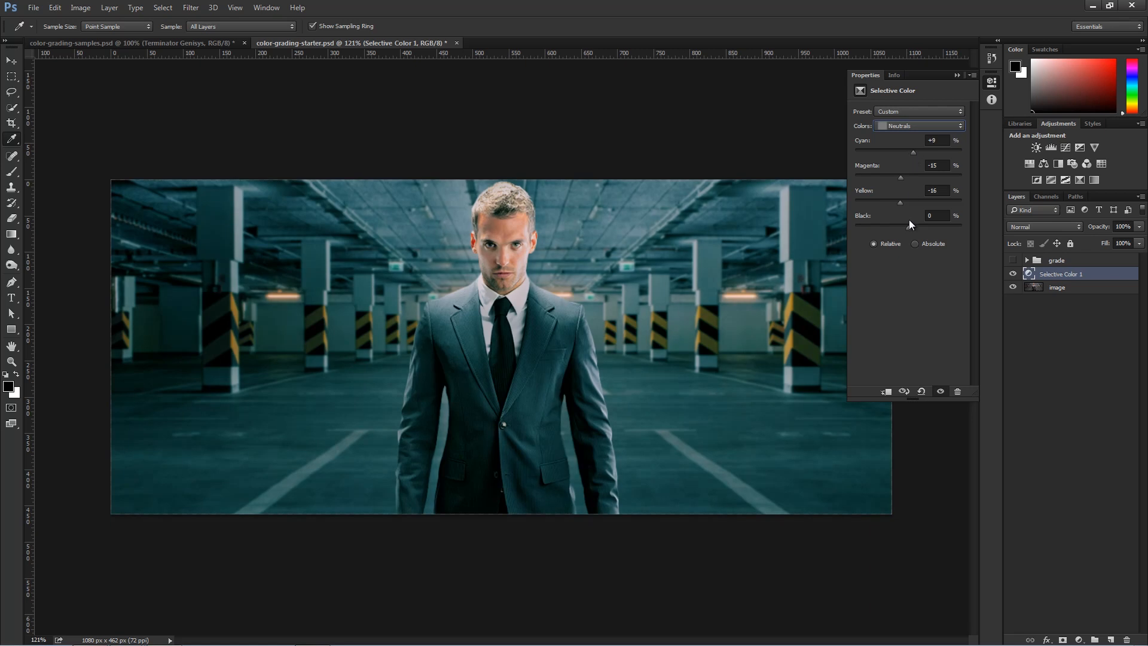
{"action": "left_click_drag", "start_coordinate": [907, 228], "coordinate": [919, 228]}
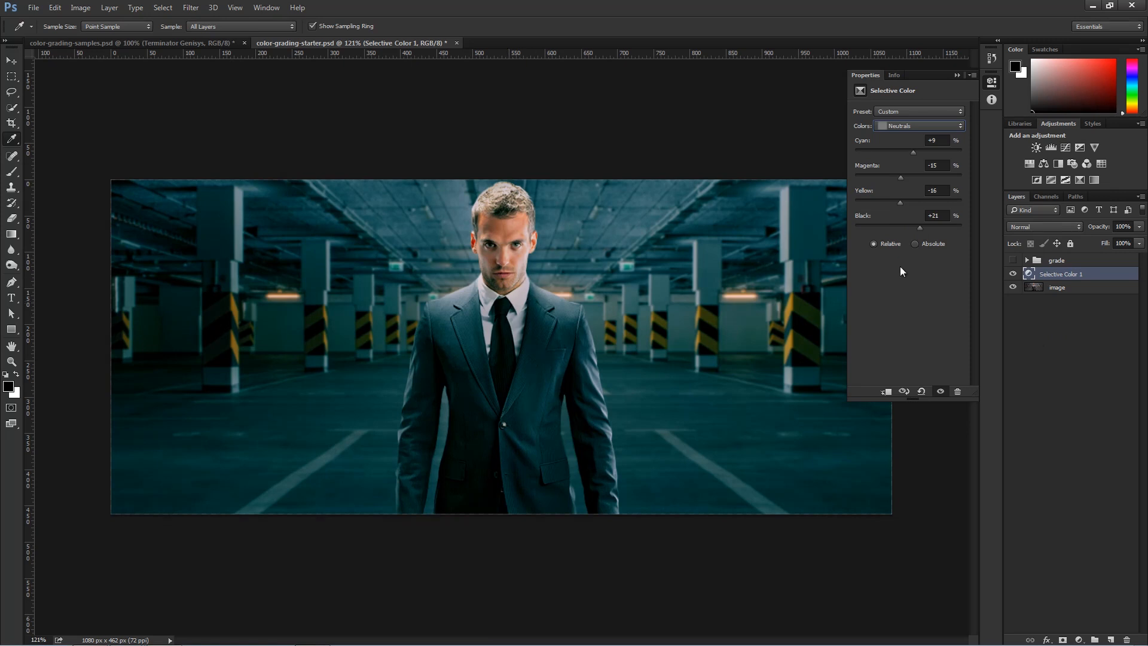
In Selective Color, set the Reds to cyan -70 and magenta +11, and the Yellows to cyan -18, magenta +16 and yellow +28
{"action": "left_click", "coordinate": [899, 129]}
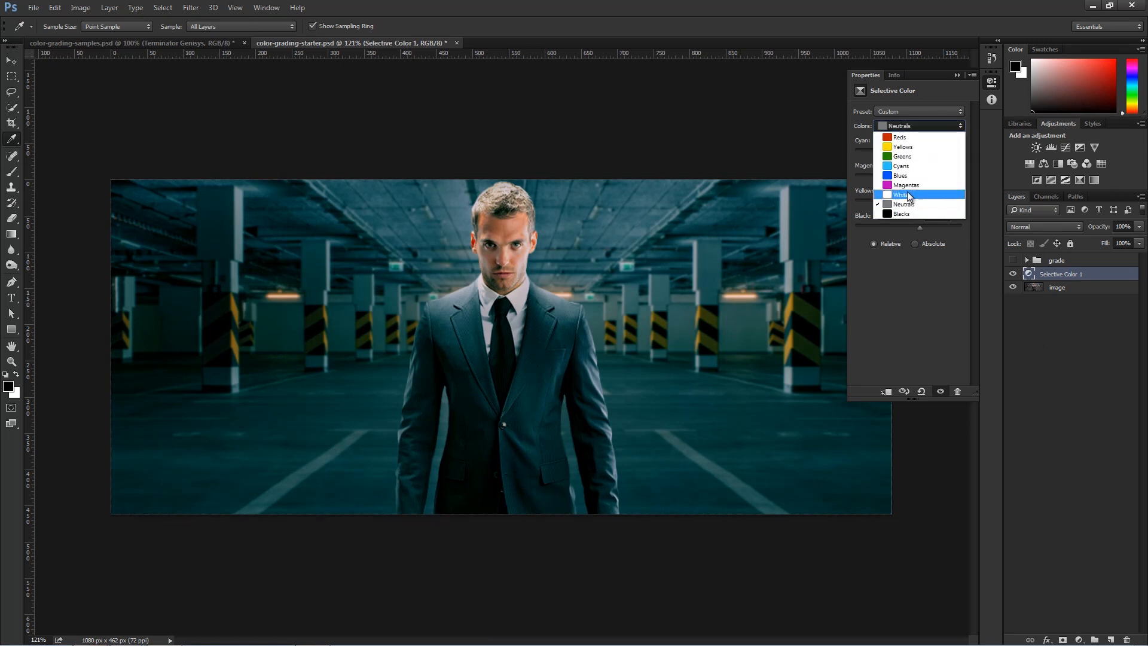
{"action": "left_click", "coordinate": [911, 137]}
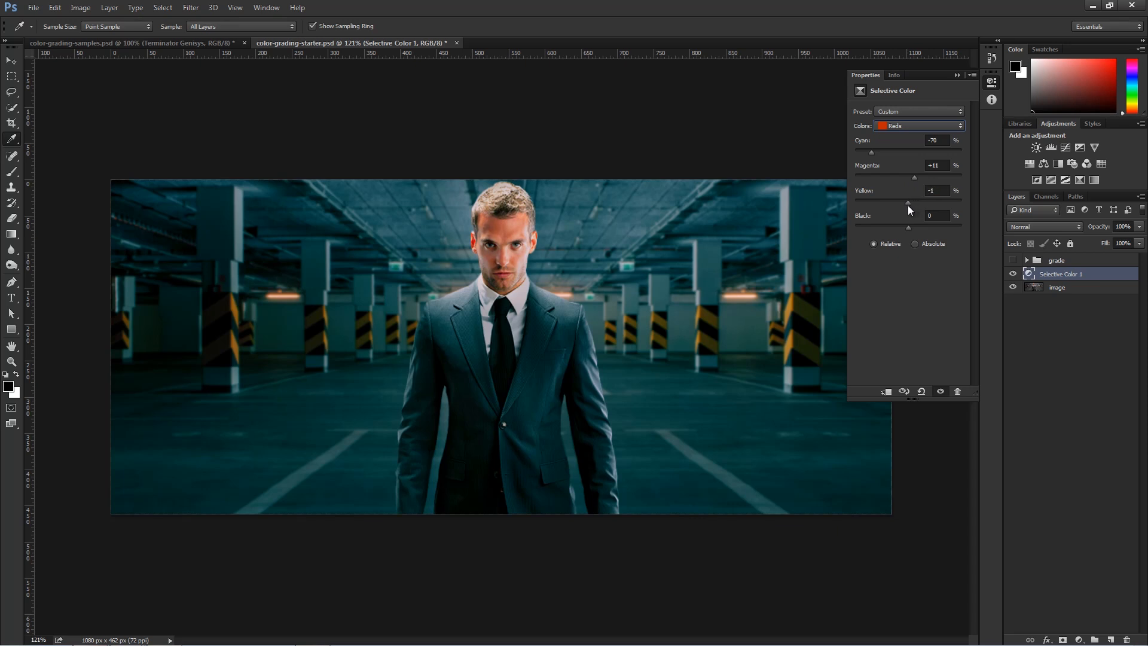
{"action": "left_click", "coordinate": [901, 125]}
{"action": "left_click", "coordinate": [903, 149]}
Add a Channel Mixer adjustment layer directly above the Selective Color layer and delete its mask
{"action": "left_click", "coordinate": [1080, 640]}
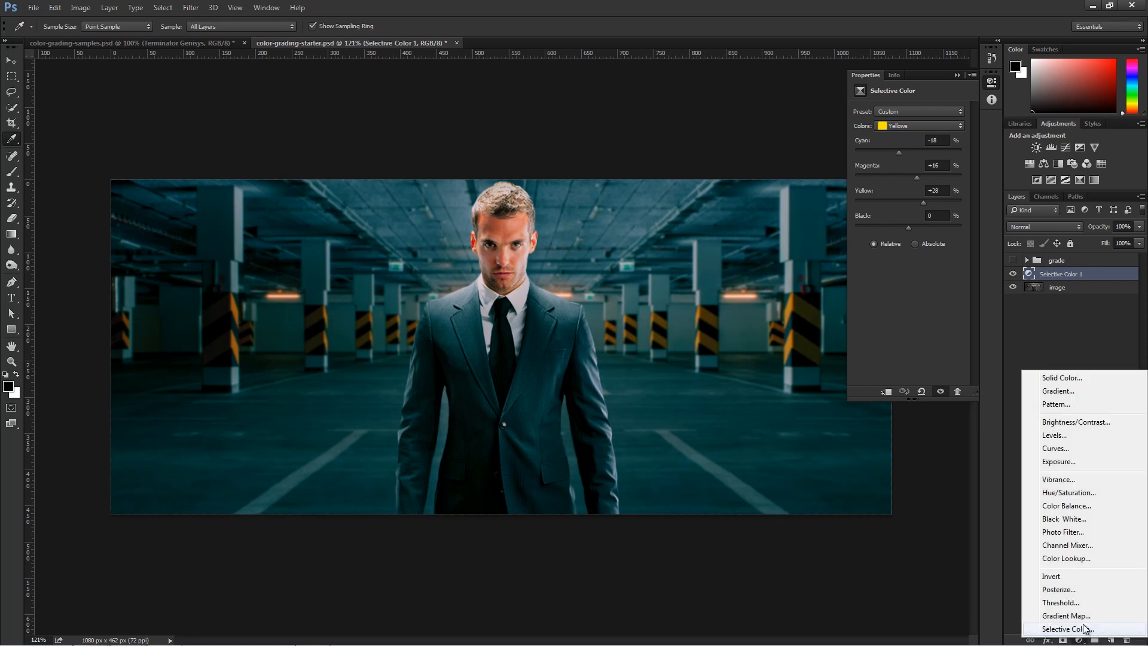
{"action": "left_click", "coordinate": [1069, 545]}
{"action": "right_click", "coordinate": [1049, 276]}
{"action": "left_click", "coordinate": [1070, 303]}
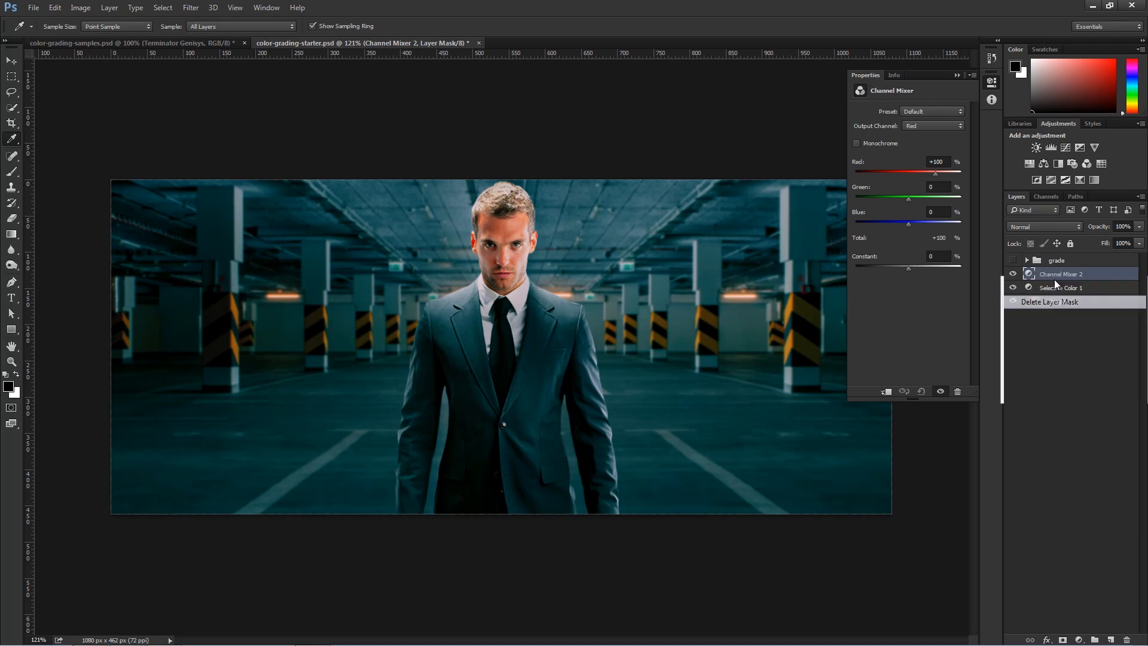
Apply the Black & White with Red Filter (RGB) preset to the new Channel Mixer layer and lower its opacity to 28%
{"action": "left_click", "coordinate": [938, 113]}
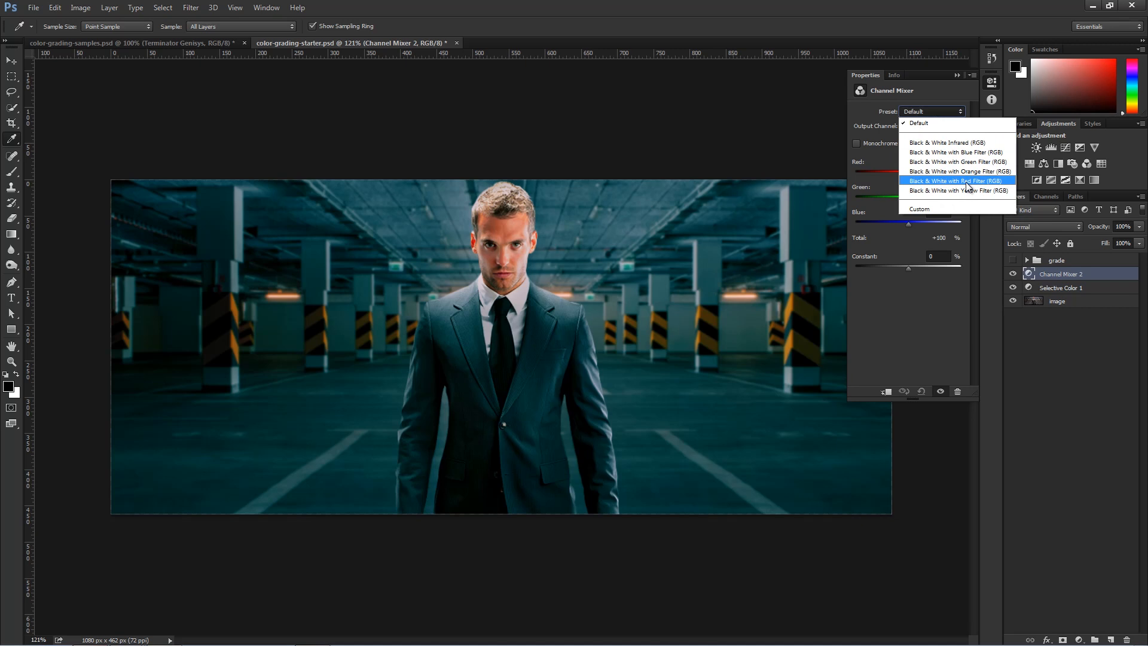
{"action": "left_click", "coordinate": [967, 182]}
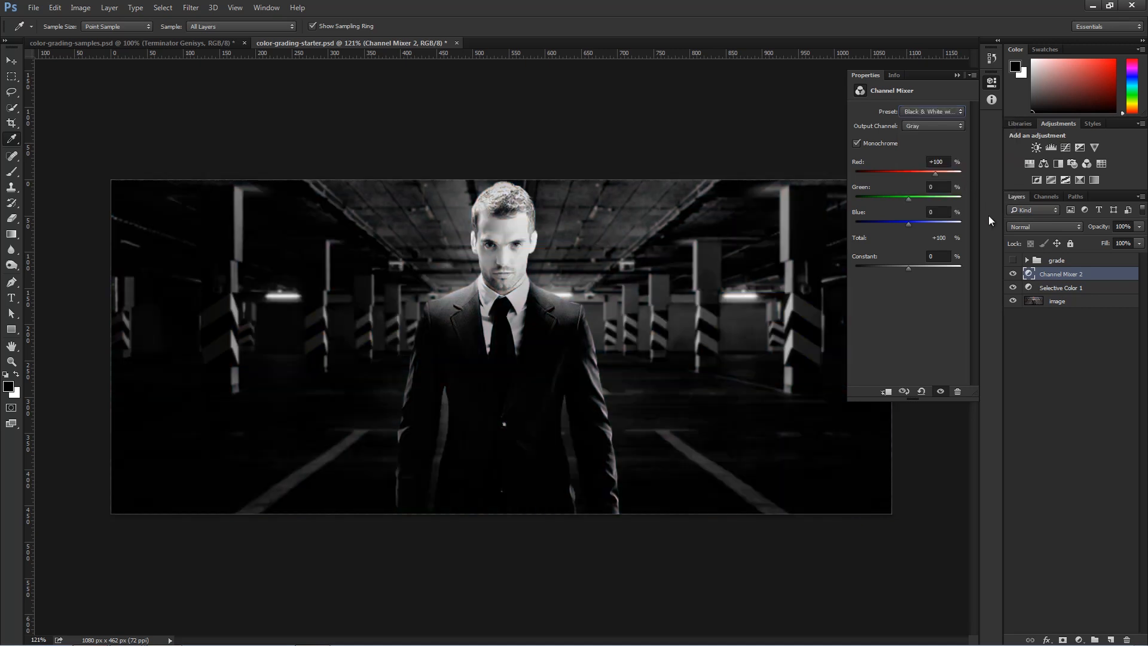
{"action": "left_click", "coordinate": [1139, 227]}
{"action": "left_click_drag", "start_coordinate": [1068, 242], "coordinate": [1097, 242]}
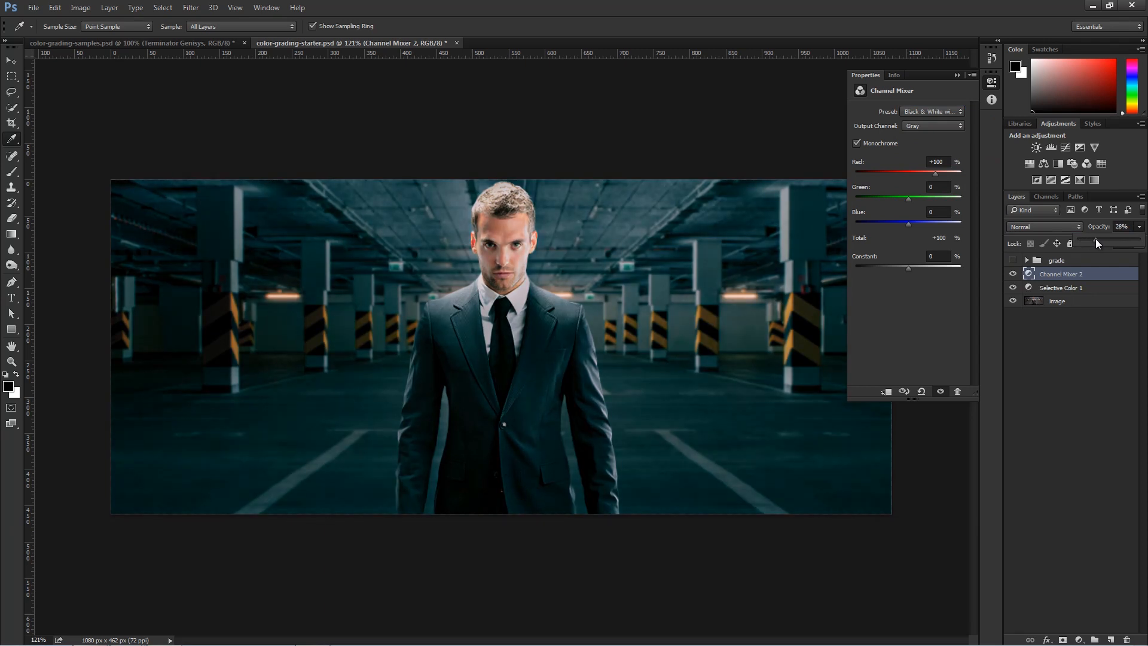
Group the new Channel Mixer and Selective Color layers and display the document history
{"action": "left_click", "coordinate": [1041, 287], "text": "shift"}
{"action": "key", "text": "ctrl+g"}
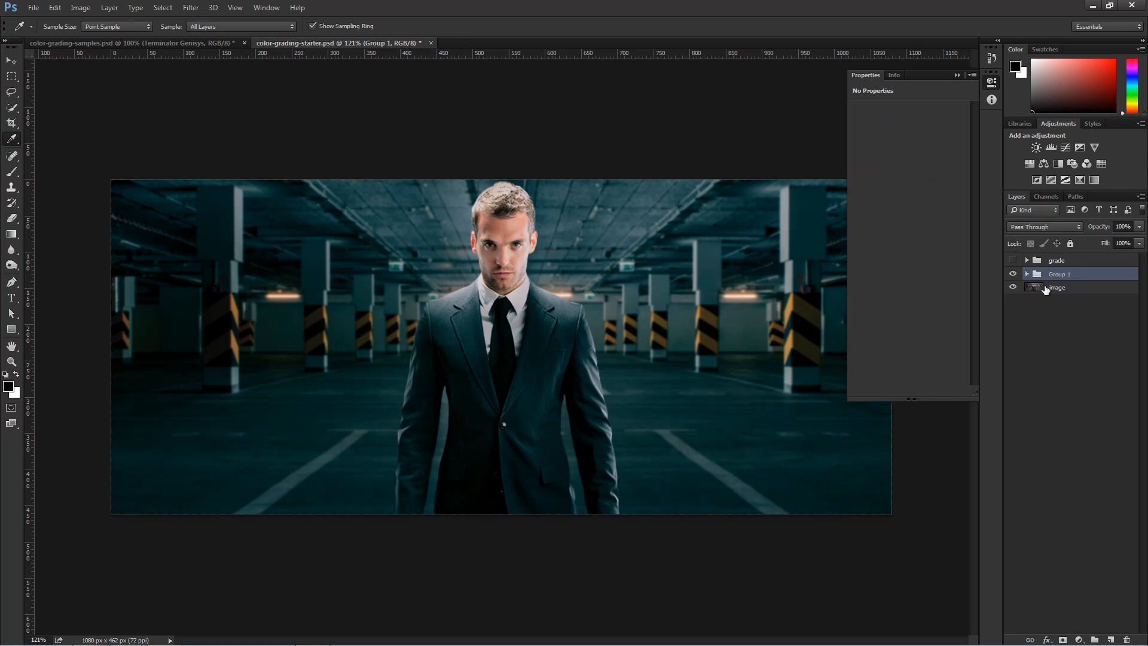
{"action": "left_click", "coordinate": [266, 8]}
{"action": "left_click", "coordinate": [272, 201]}
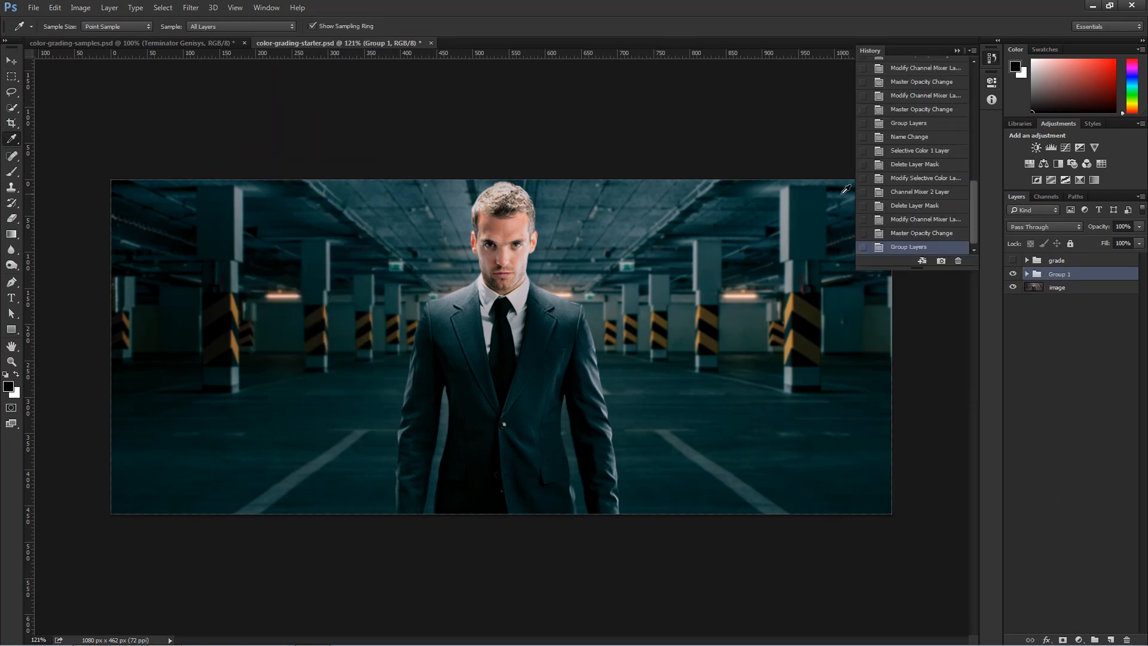
Save one history snapshot with only the grade group visible and another with only the Selective Color group visible
{"action": "left_click", "coordinate": [1068, 262]}
{"action": "left_click", "coordinate": [1012, 274]}
{"action": "left_click", "coordinate": [1013, 261]}
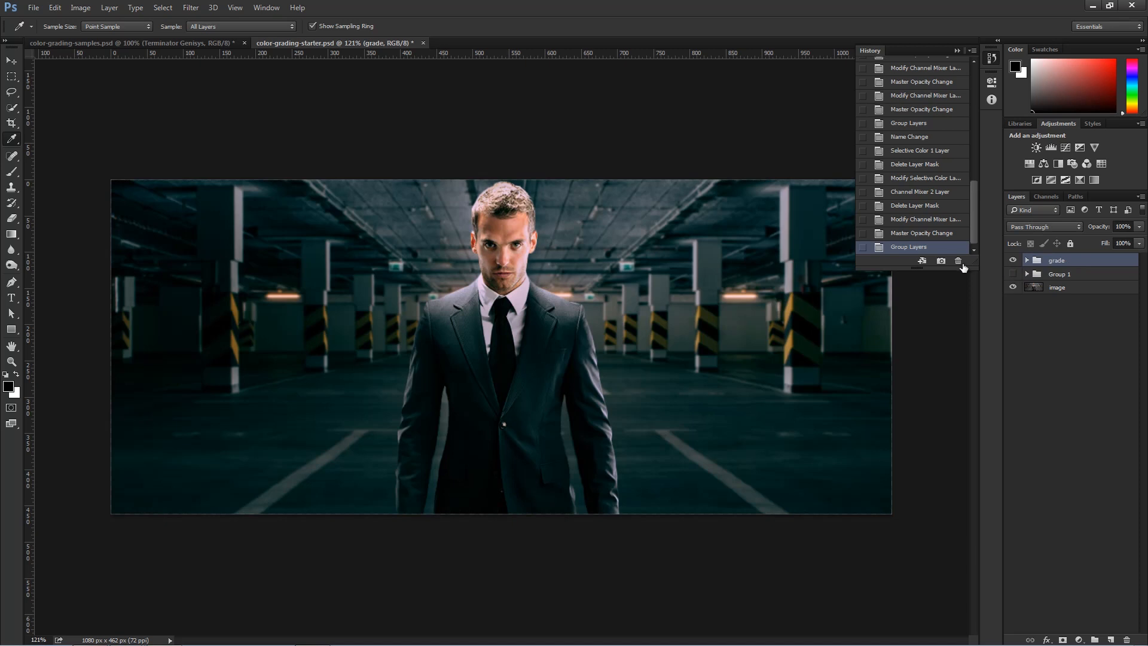
{"action": "left_click", "coordinate": [940, 262]}
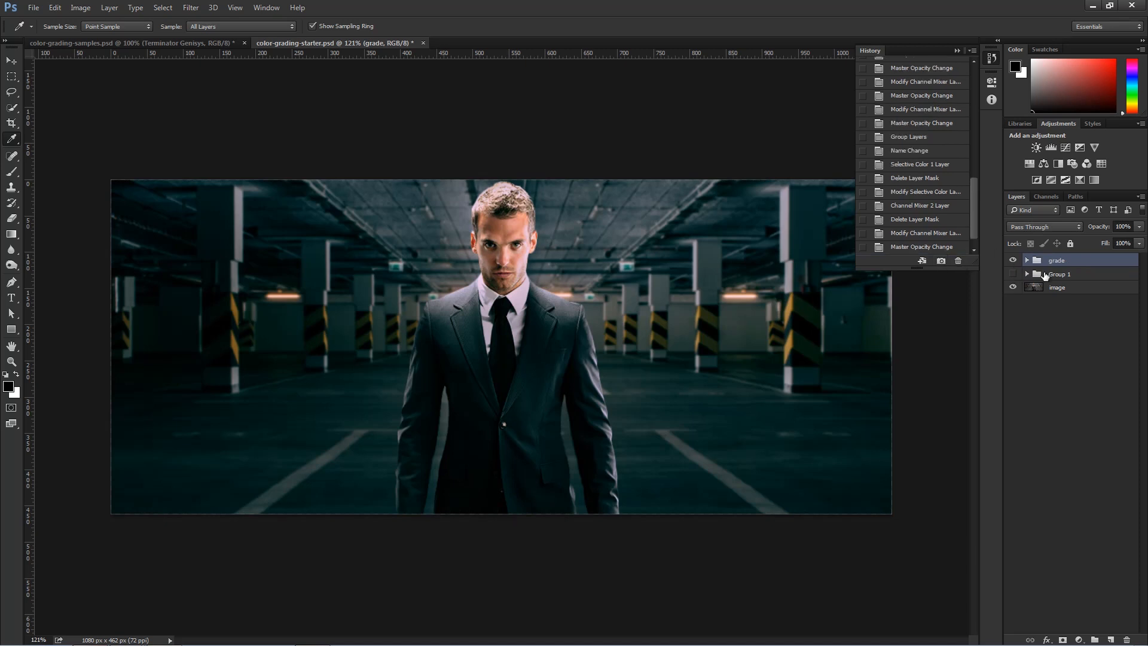
{"action": "left_click", "coordinate": [1014, 261]}
{"action": "left_click", "coordinate": [1013, 274]}
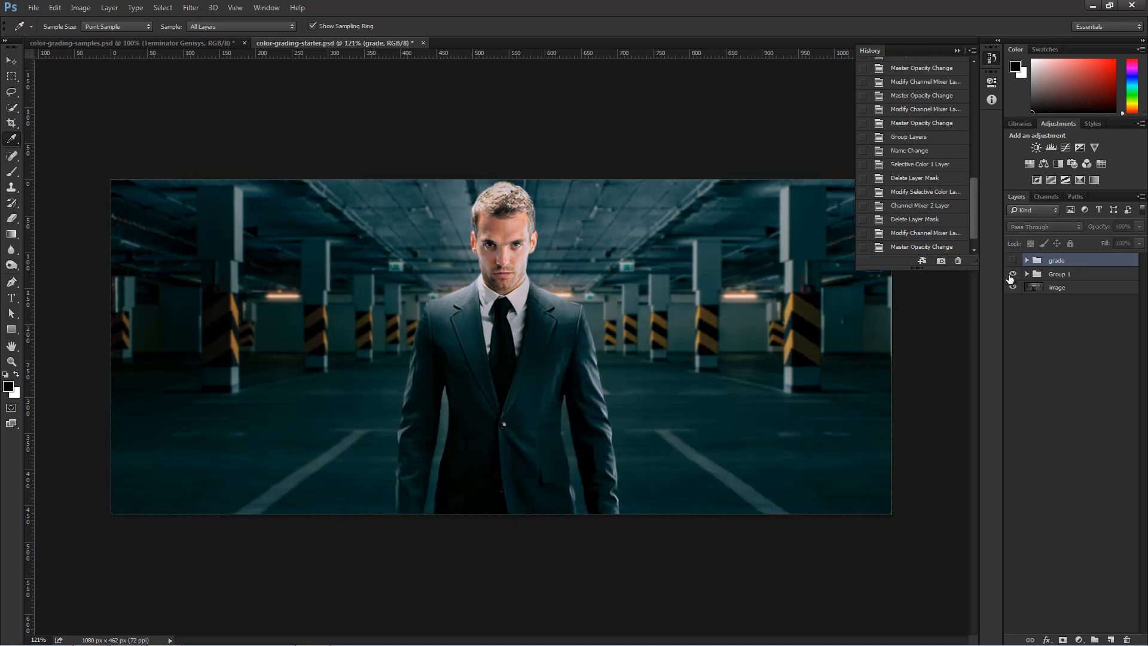
Compare the two grades by alternating between Snapshot 1 and Snapshot 2 in the document history
{"action": "scroll", "coordinate": [974, 224], "scroll_direction": "up", "scroll_amount": 2}
{"action": "scroll", "coordinate": [975, 224], "scroll_direction": "up", "scroll_amount": 5}
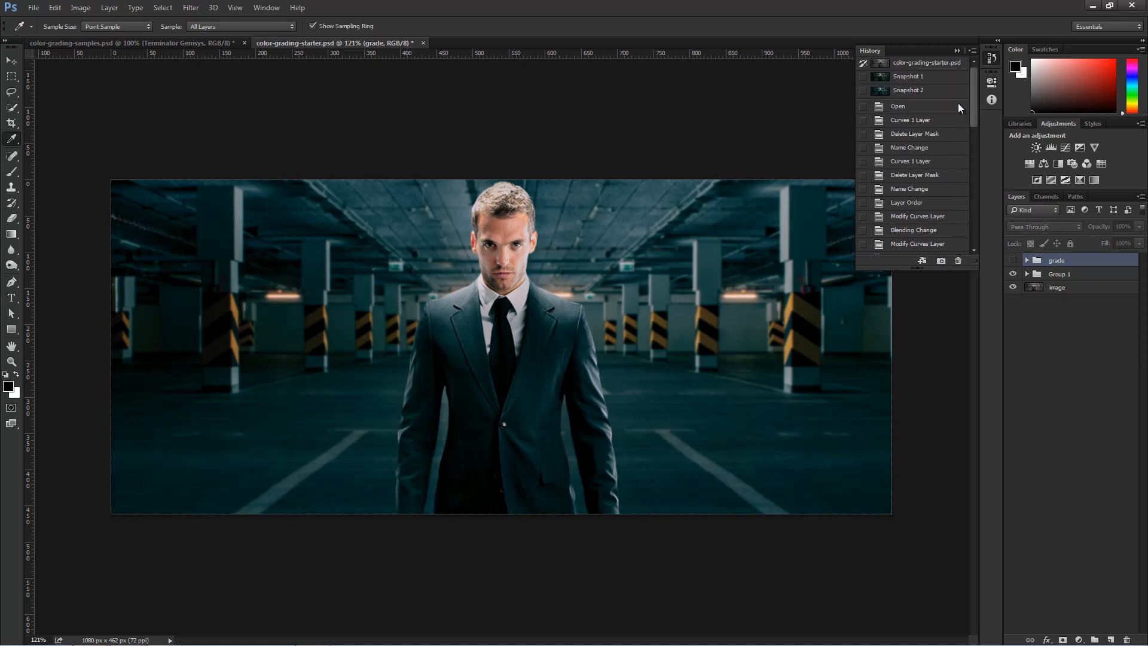
{"action": "left_click", "coordinate": [907, 78]}
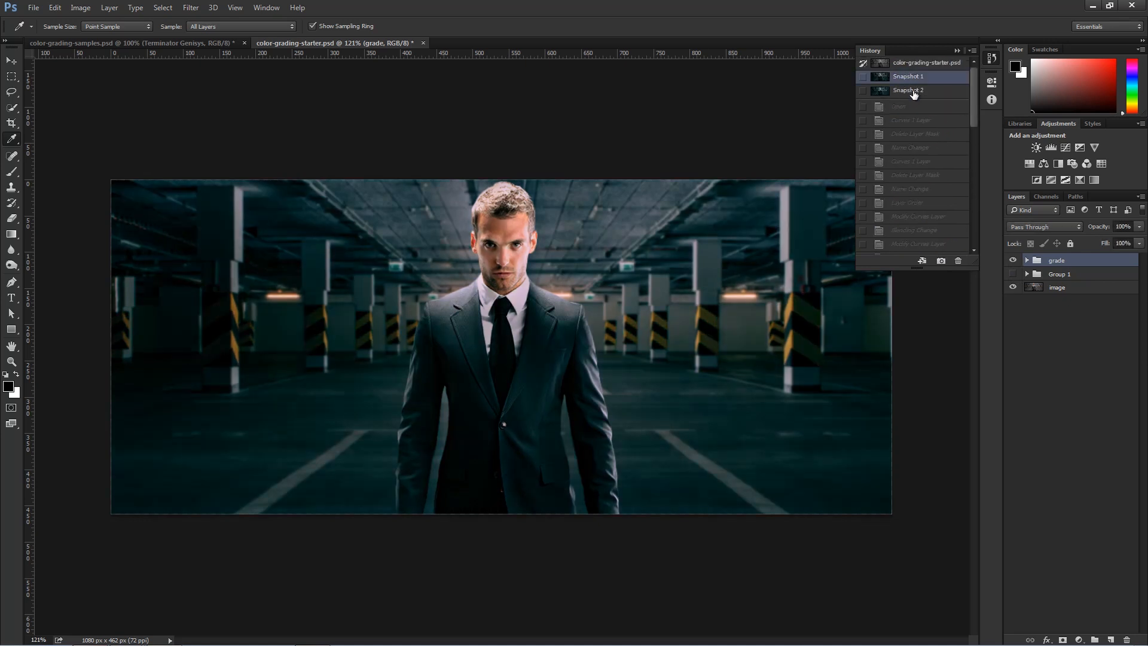
{"action": "left_click", "coordinate": [914, 93]}
{"action": "left_click", "coordinate": [911, 79]}
{"action": "left_click", "coordinate": [911, 92]}
{"action": "left_click", "coordinate": [903, 78]}
Review the layers inside the grade group, switch visibility to Group 1 and review its Selective Color layer
{"action": "left_click", "coordinate": [1026, 260]}
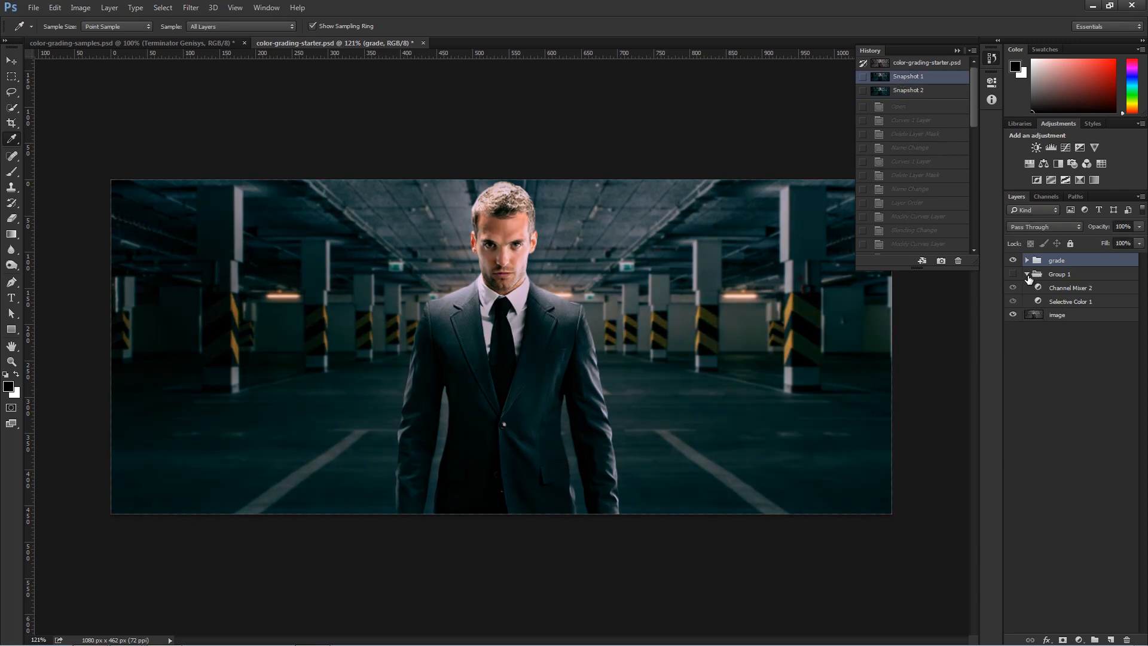
{"action": "left_click", "coordinate": [1056, 289]}
{"action": "left_click", "coordinate": [1059, 301]}
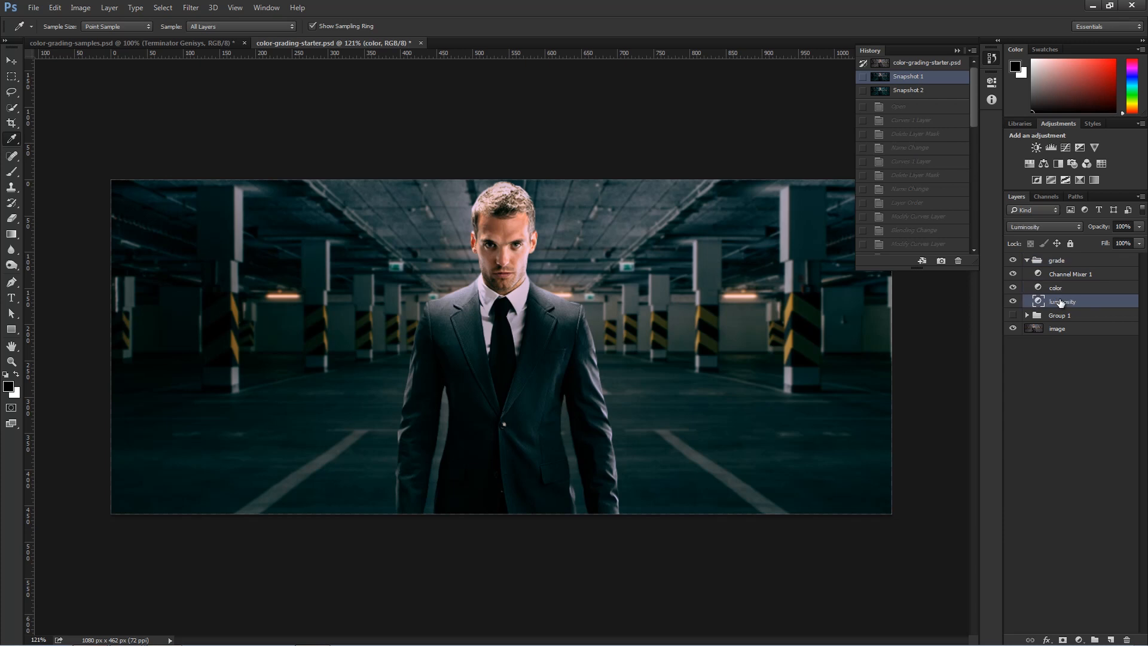
{"action": "left_click", "coordinate": [1028, 261]}
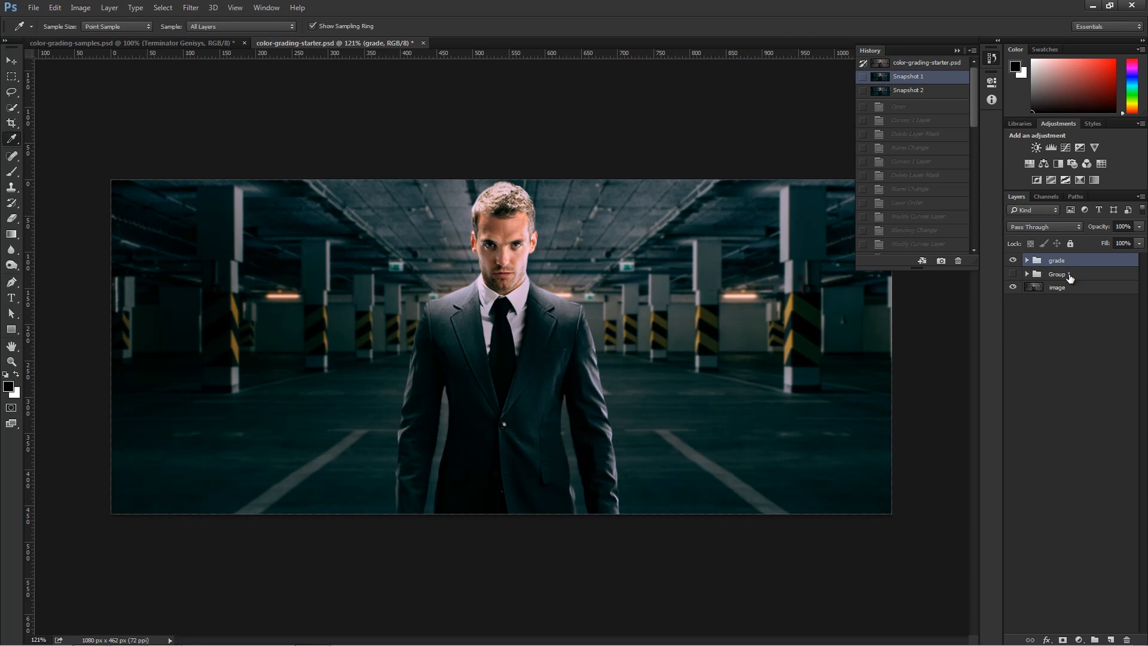
{"action": "left_click", "coordinate": [1013, 260]}
{"action": "left_click", "coordinate": [1013, 273]}
{"action": "left_click", "coordinate": [1026, 273]}
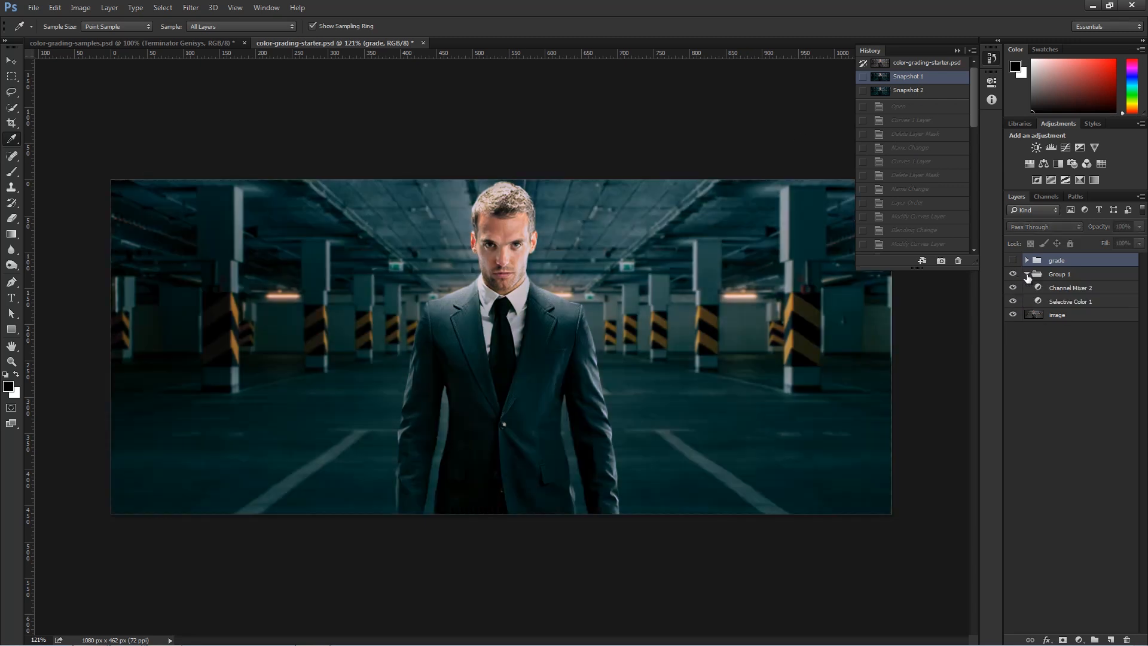
{"action": "left_click", "coordinate": [1061, 302]}
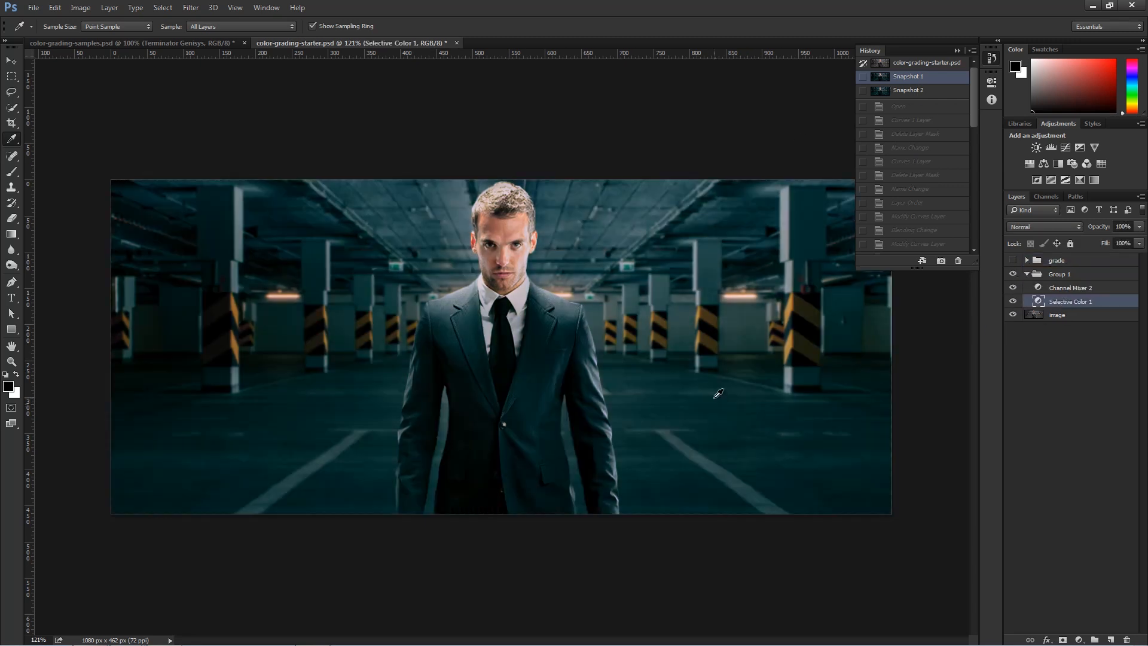
View the portrait at 100% with both groups hidden and add a Color Lookup adjustment layer directly above Group 1
{"action": "key", "text": "ctrl+1"}
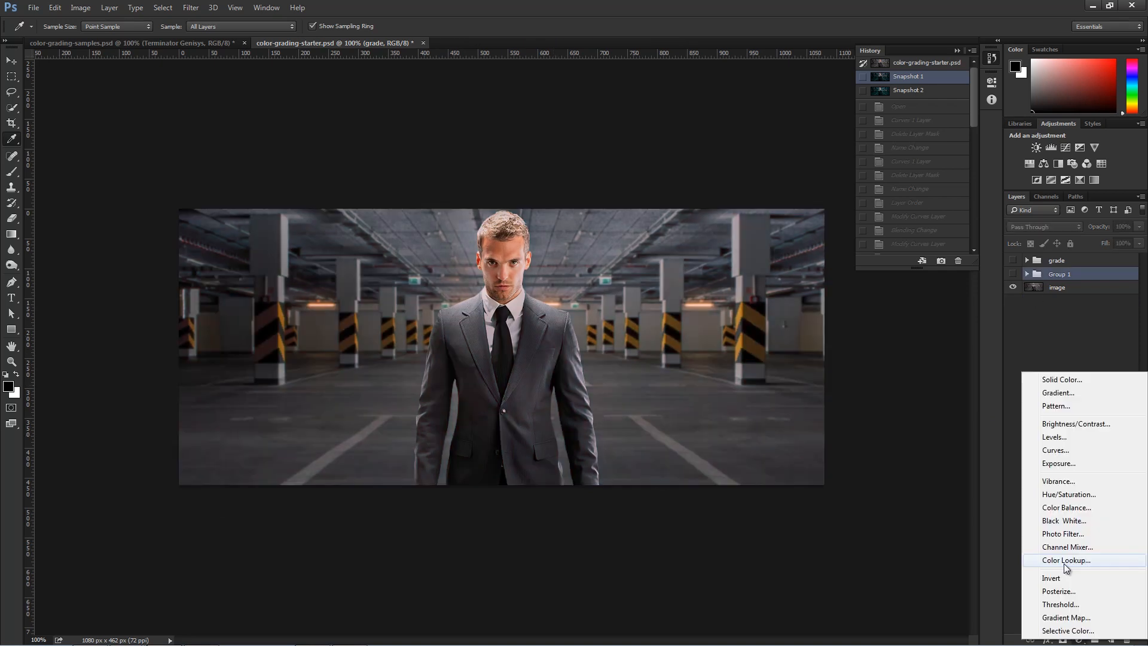
{"action": "left_click", "coordinate": [1066, 562]}
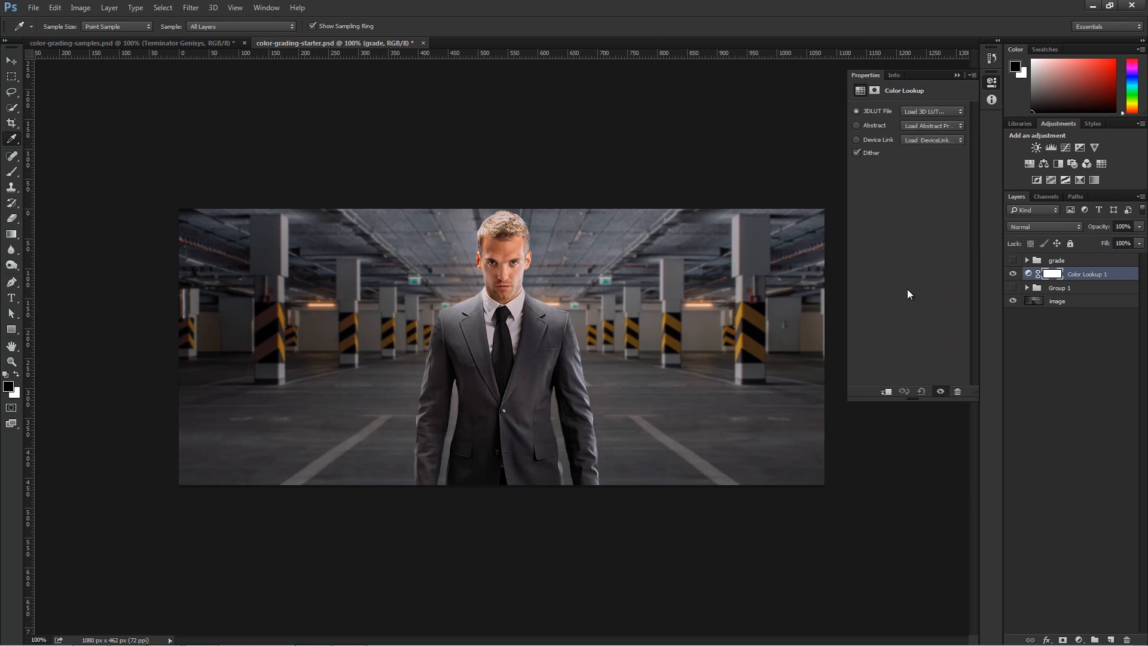
Try the Color Lookup layer's 3D LUT files one after another, from 2Strip.look through filmstock_50.3dl
{"action": "left_click", "coordinate": [943, 113]}
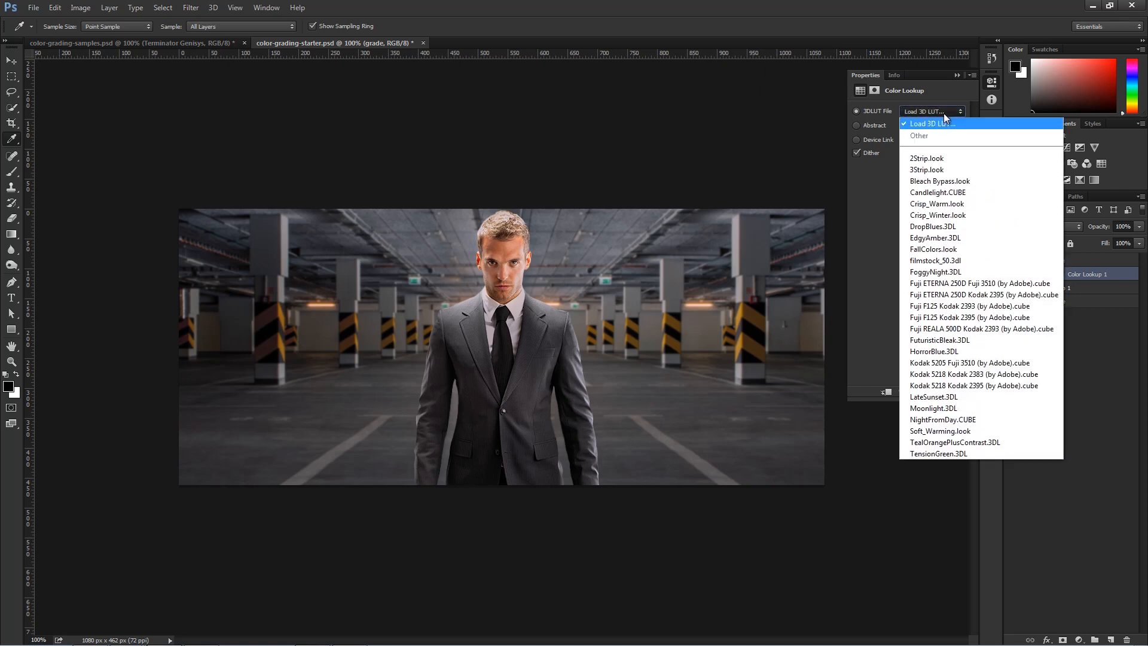
{"action": "left_click", "coordinate": [954, 160]}
{"action": "key", "text": "Down"}
{"action": "key", "text": "Down"}
{"action": "key", "text": "Down"}
{"action": "key", "text": "Down"}
{"action": "key", "text": "Down"}
{"action": "key", "text": "Down"}
{"action": "key", "text": "Down"}
{"action": "key", "text": "Down"}
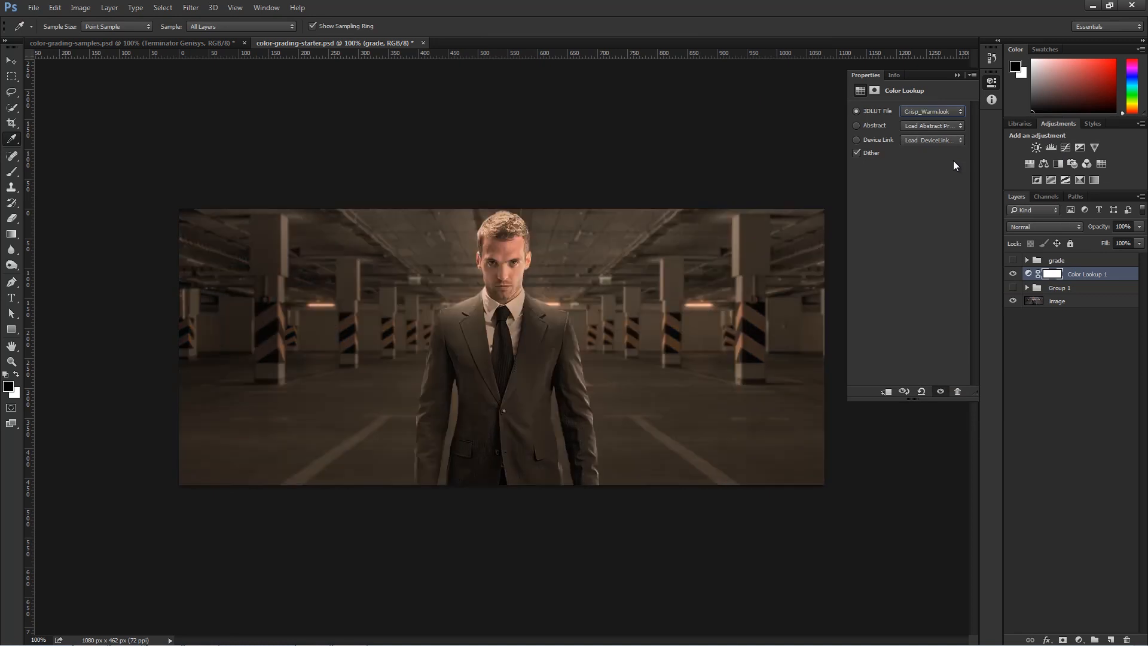
{"action": "key", "text": "Down"}
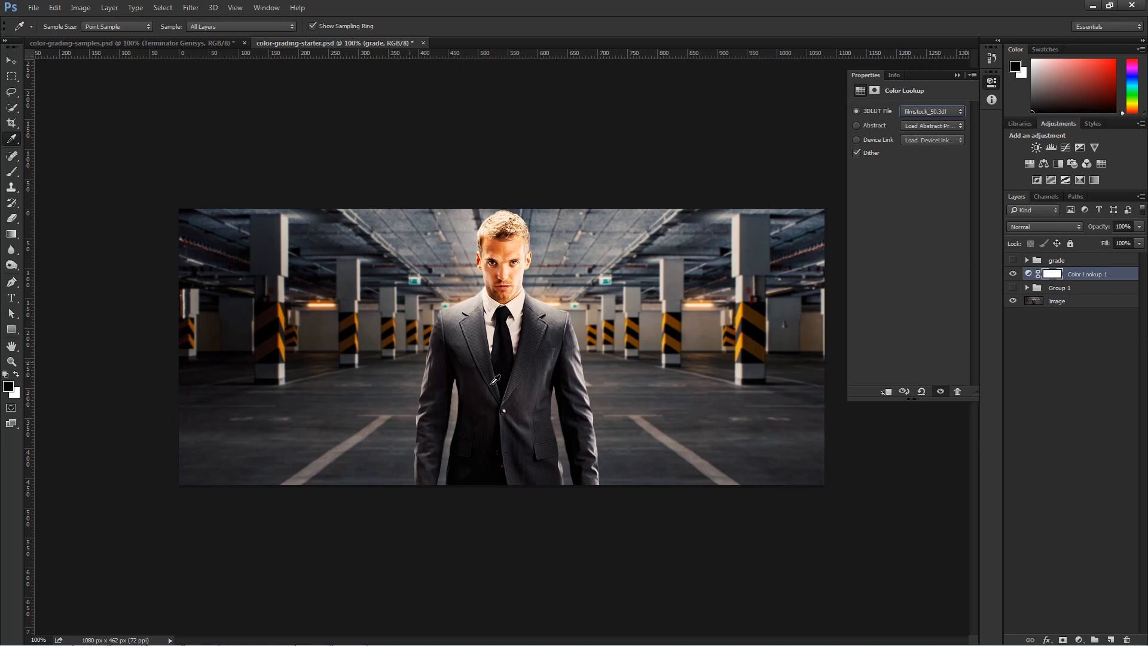
Apply the TealOrangePlusContrast.3DL lookup file to the Color Lookup layer
{"action": "left_click", "coordinate": [917, 116]}
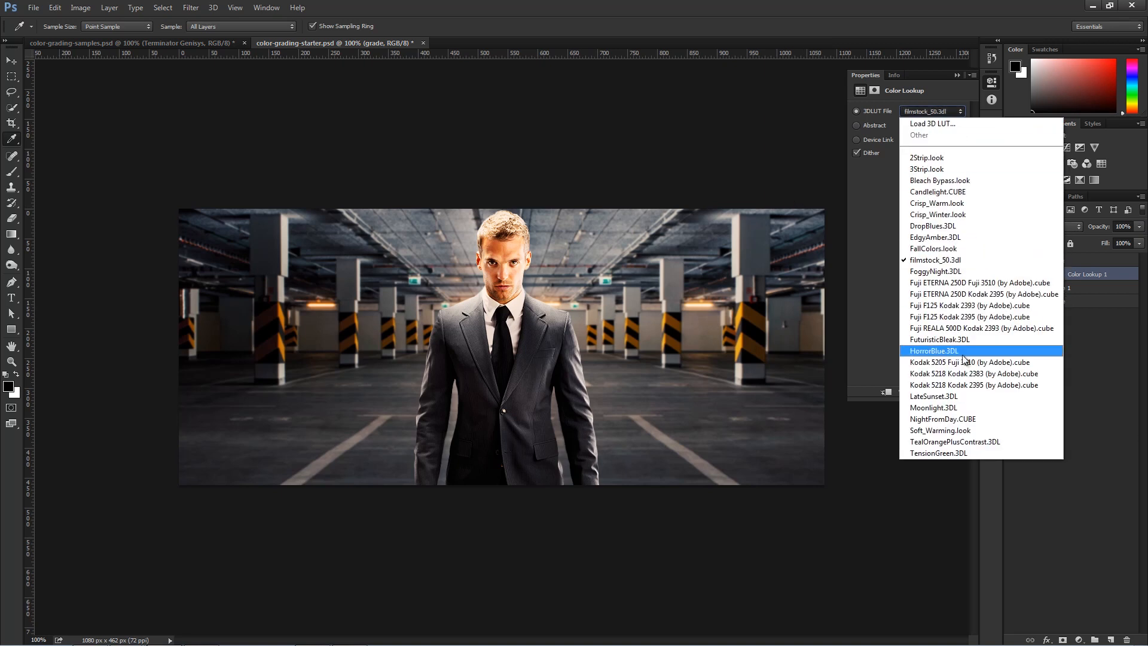
{"action": "left_click", "coordinate": [921, 442]}
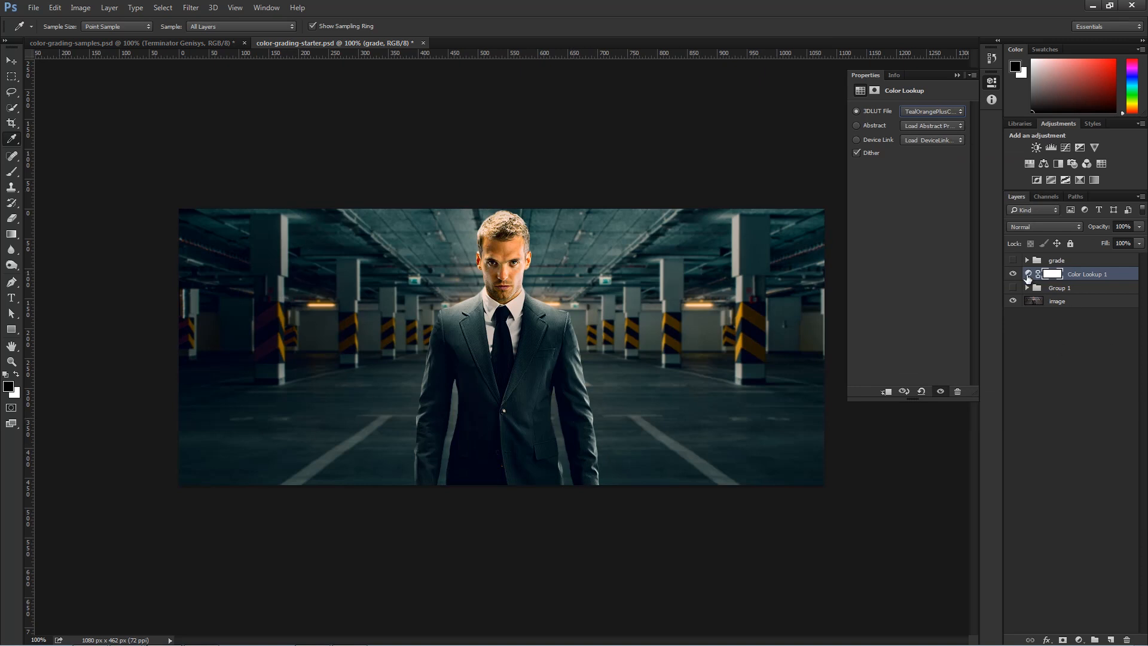
Save a History snapshot of the portrait with the Color Lookup grade applied
{"action": "mouse_move", "coordinate": [1033, 275]}
{"action": "left_mouse_down"}
{"action": "mouse_move", "coordinate": [1042, 265]}
{"action": "mouse_move", "coordinate": [1035, 279]}
{"action": "left_mouse_up"}
{"action": "left_click", "coordinate": [956, 75]}
{"action": "left_click", "coordinate": [266, 7]}
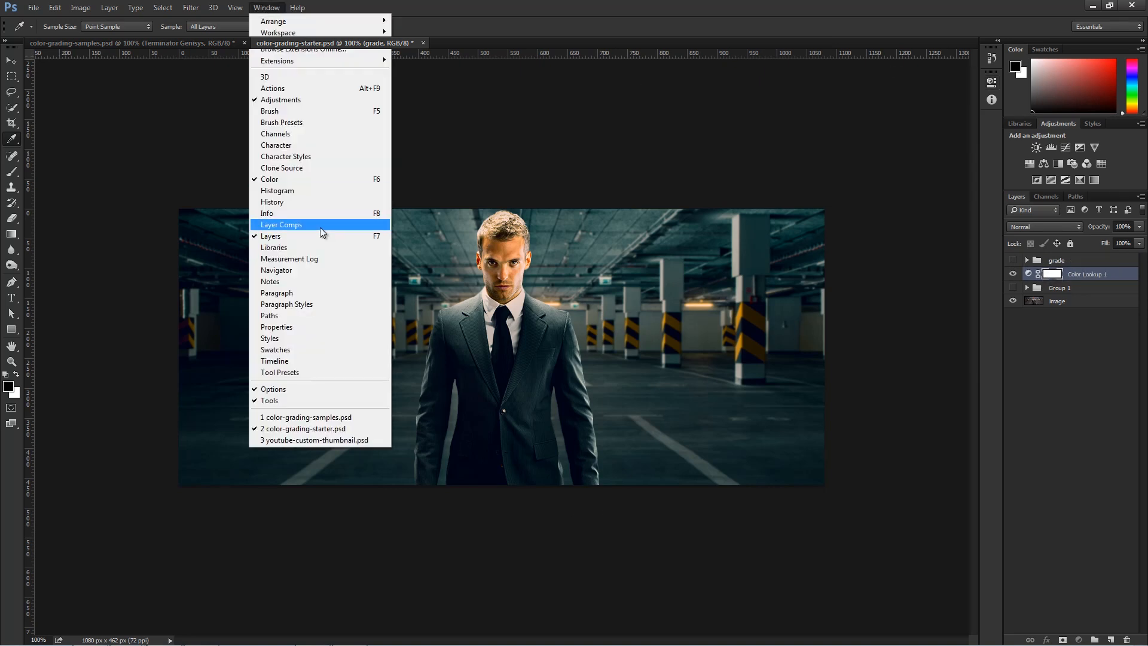
{"action": "left_click", "coordinate": [320, 197]}
{"action": "left_click", "coordinate": [941, 262]}
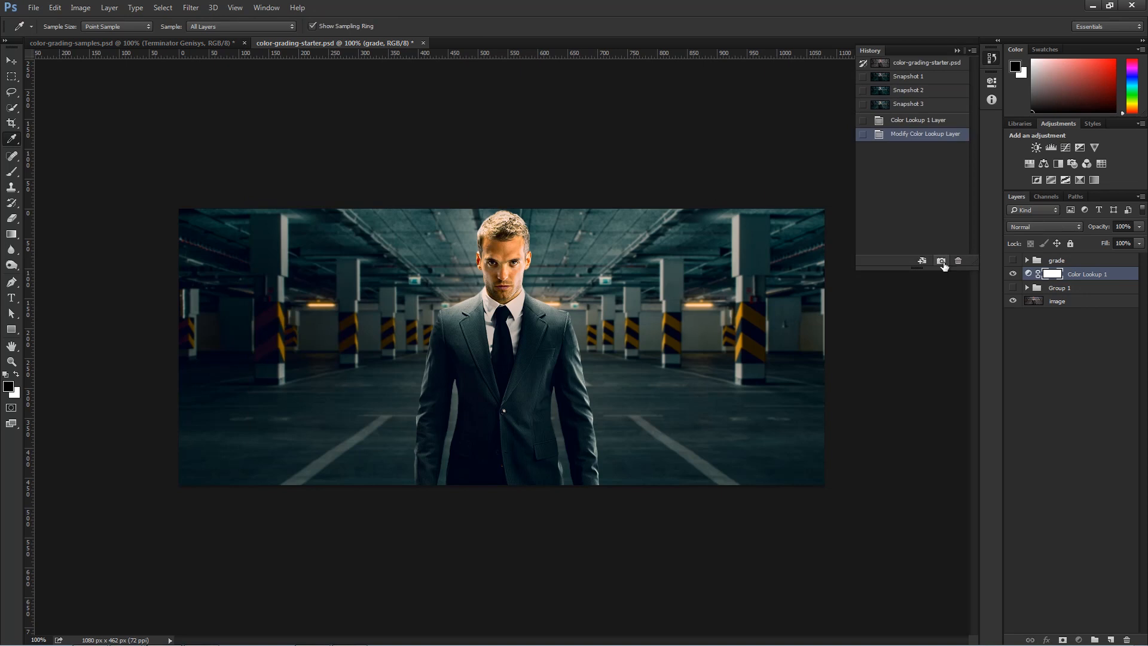
Compare the three grades by switching between Snapshot 1, Snapshot 2 and Snapshot 3, ending on Snapshot 3
{"action": "left_click", "coordinate": [901, 78]}
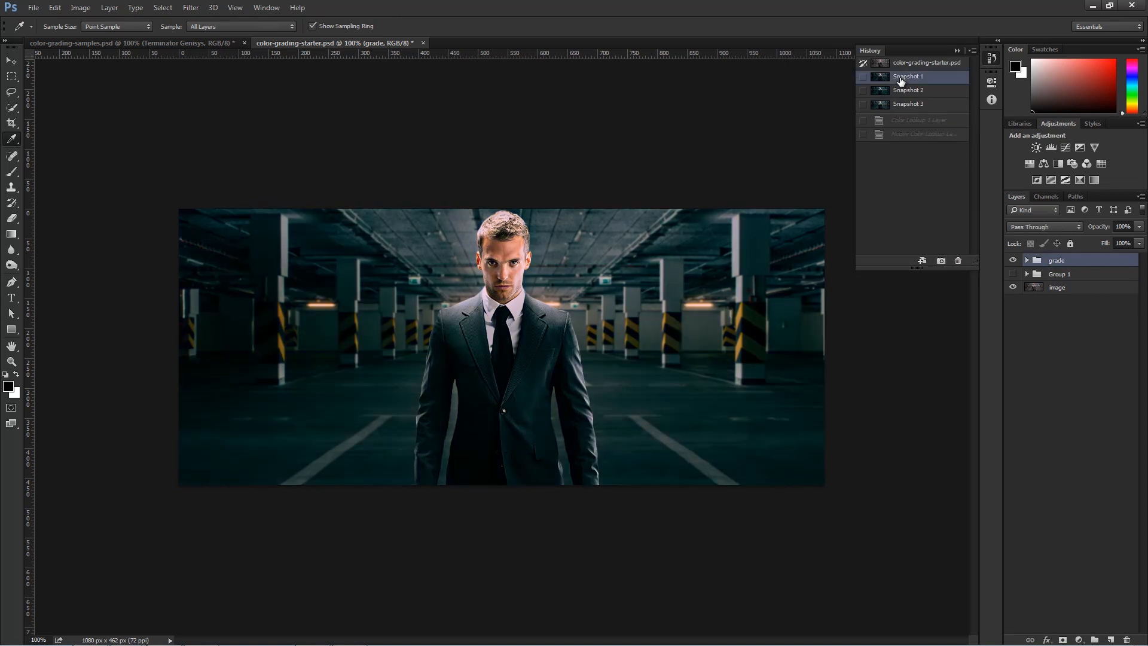
{"action": "left_click", "coordinate": [902, 91]}
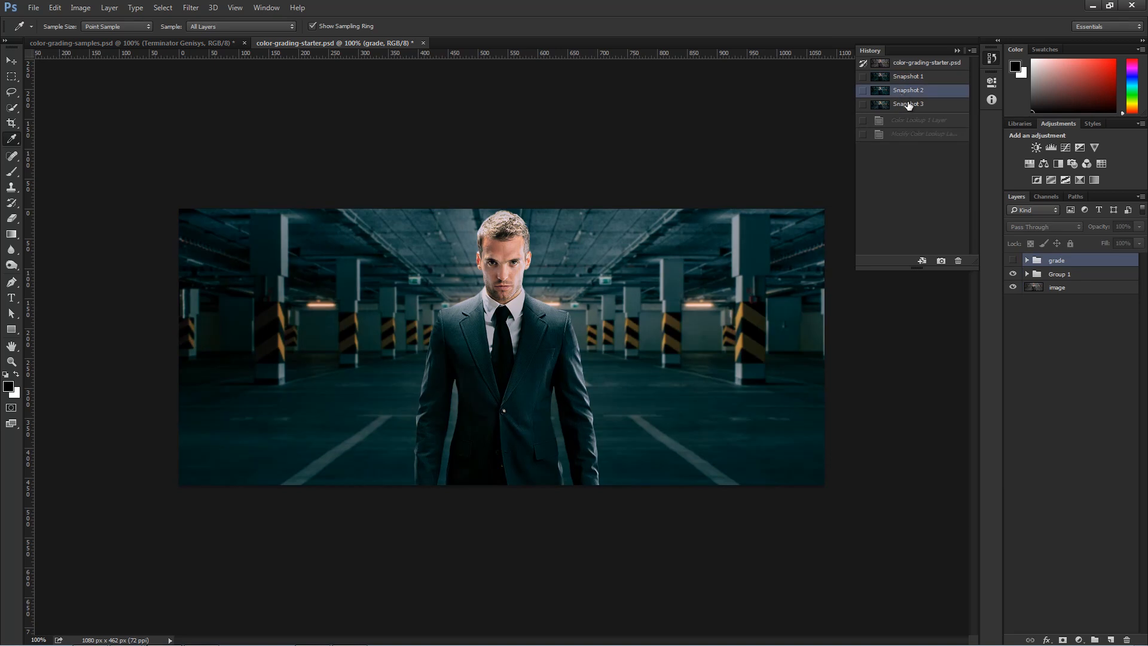
{"action": "left_click", "coordinate": [912, 105]}
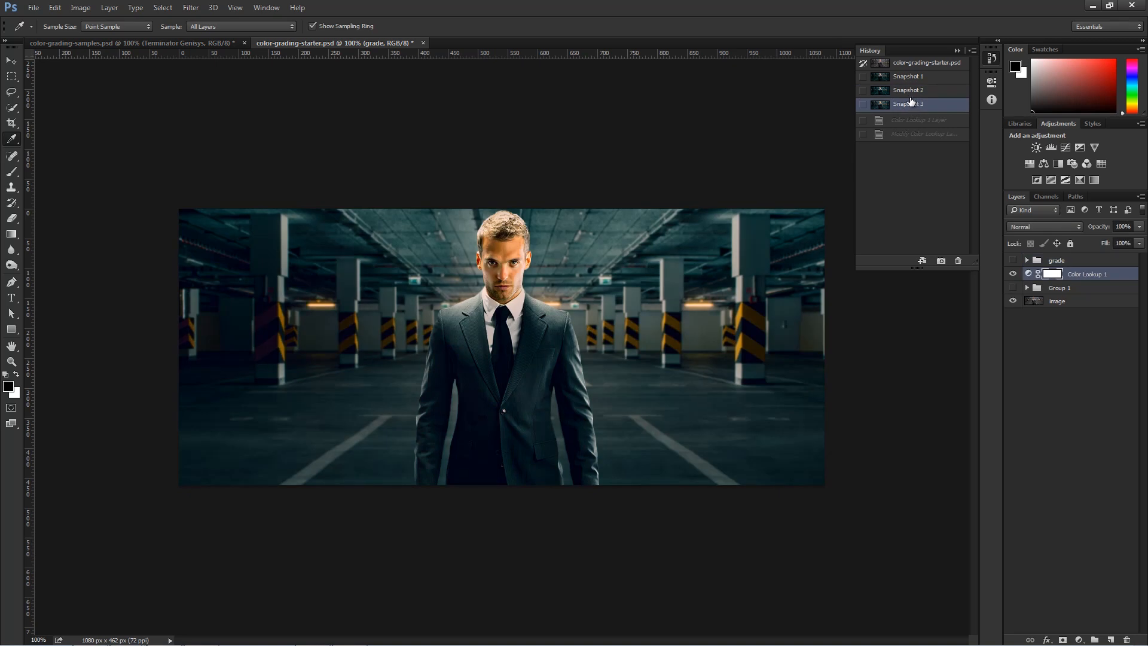
{"action": "left_click", "coordinate": [907, 88]}
{"action": "left_click", "coordinate": [910, 91]}
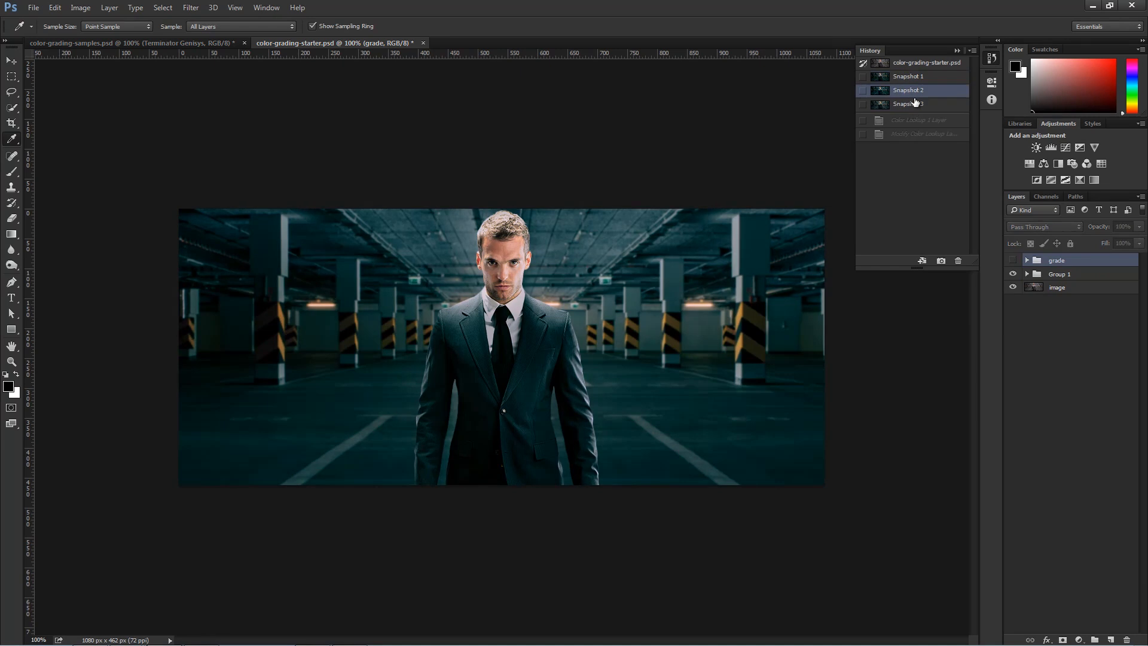
{"action": "left_click", "coordinate": [915, 104]}
{"action": "left_click", "coordinate": [908, 78]}
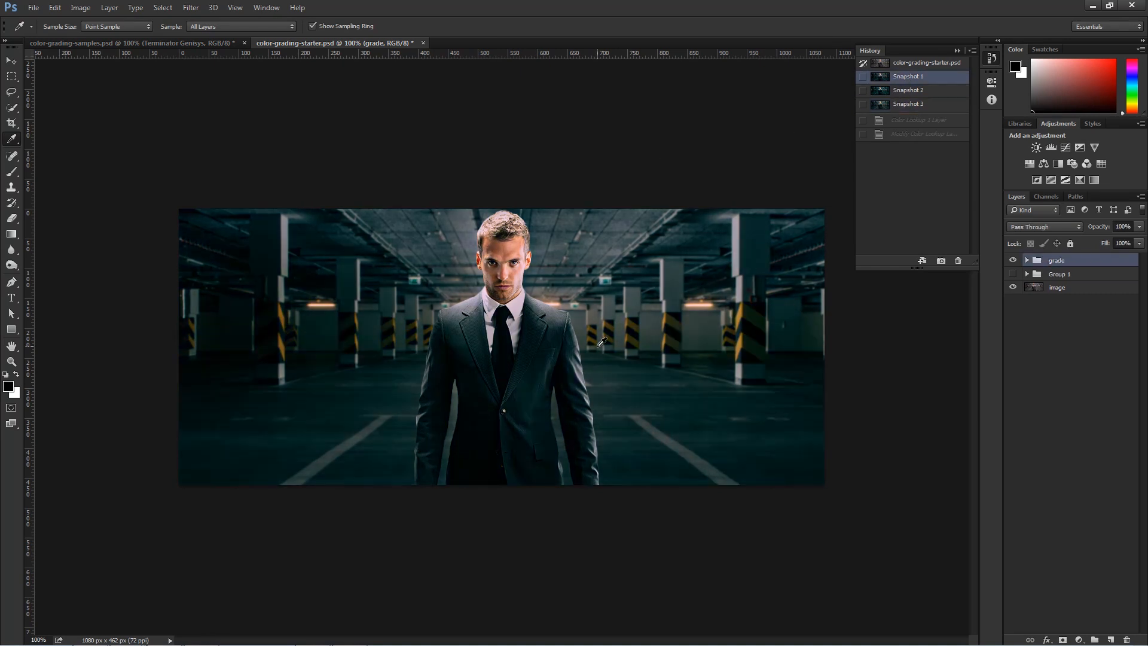
{"action": "left_click", "coordinate": [922, 90]}
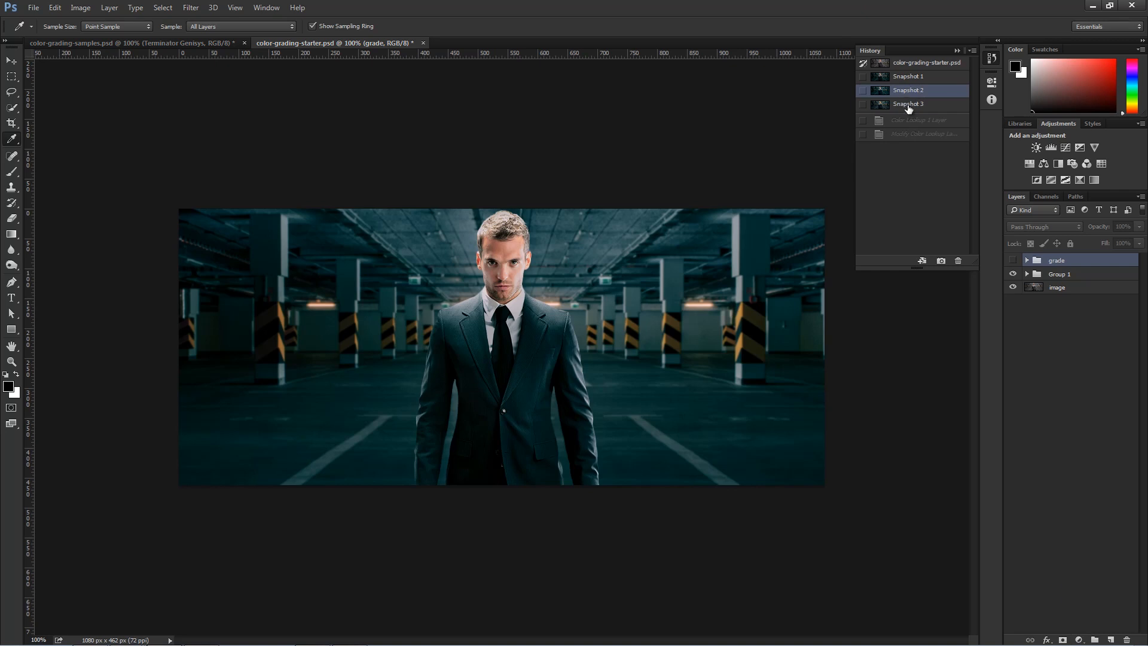
{"action": "left_click", "coordinate": [909, 105]}
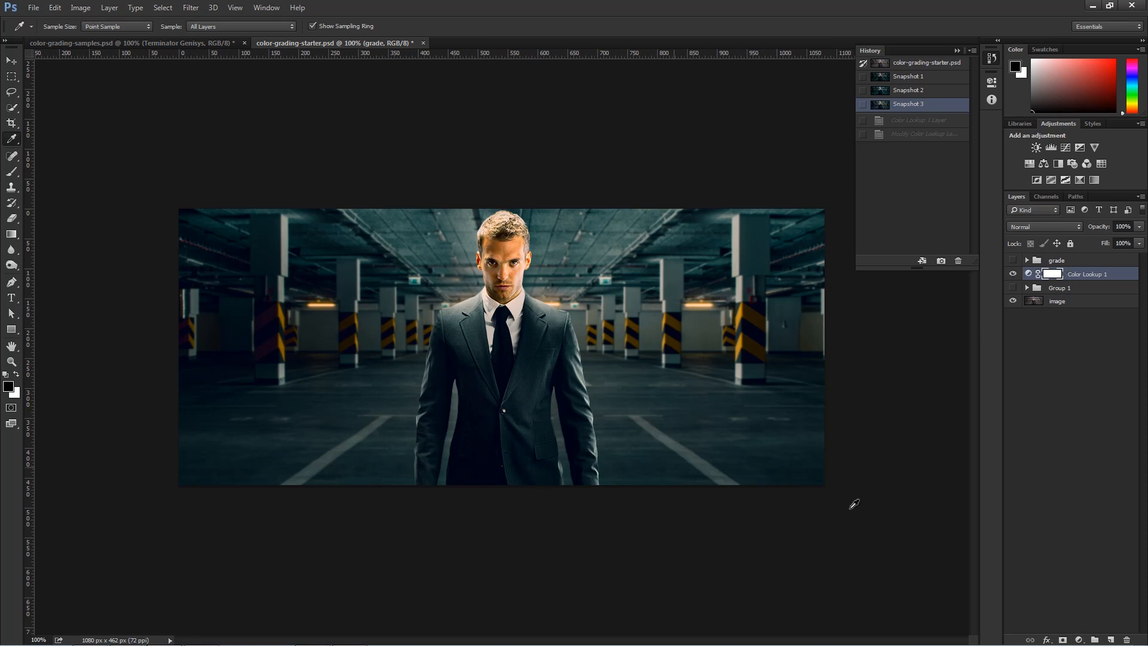
Try a Curves layer above Color Lookup 1 with the blue channel's black point at output 27, and delete the layer
{"action": "left_click", "coordinate": [1079, 640]}
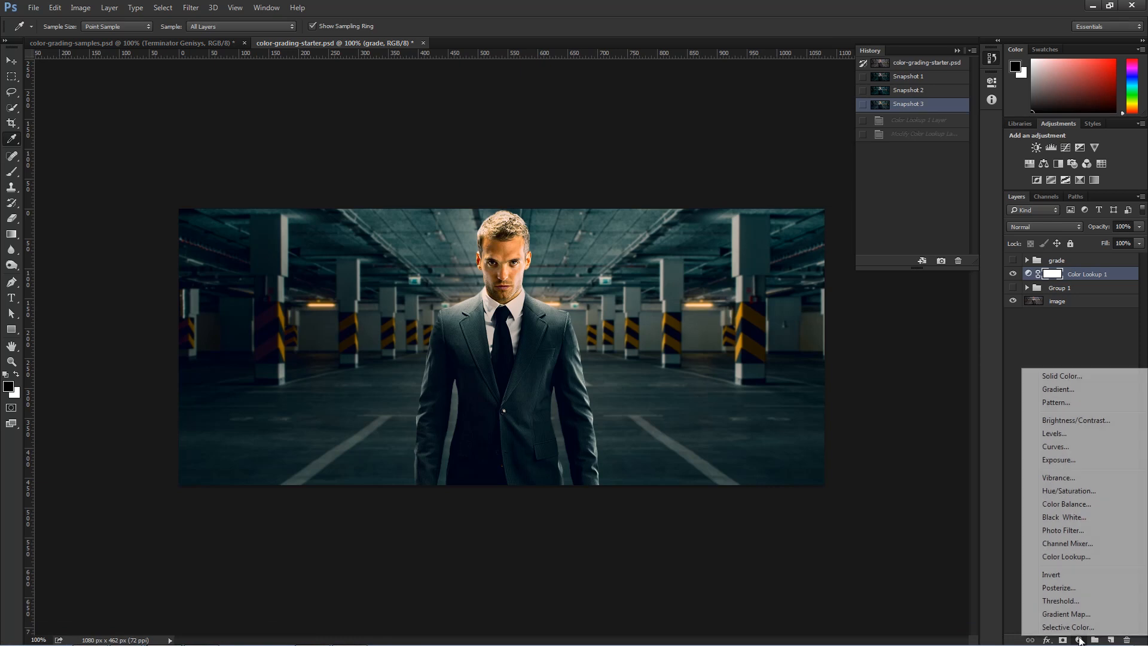
{"action": "left_click", "coordinate": [1053, 447]}
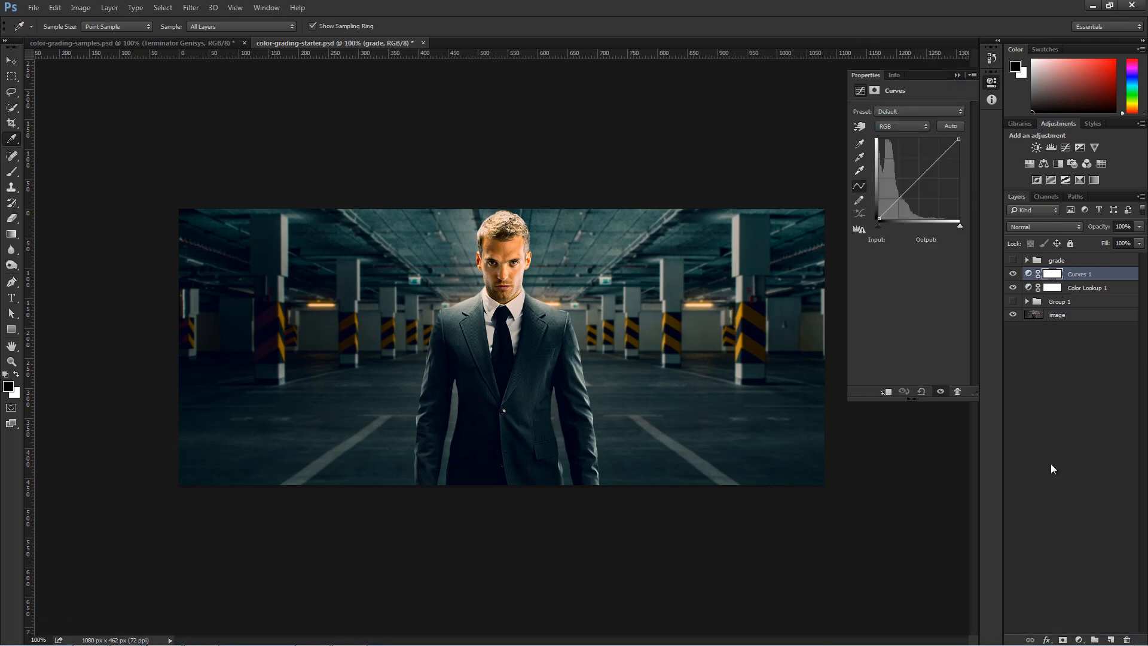
{"action": "mouse_move", "coordinate": [895, 204]}
{"action": "left_mouse_down"}
{"action": "mouse_move", "coordinate": [910, 188]}
{"action": "mouse_move", "coordinate": [903, 173]}
{"action": "mouse_move", "coordinate": [904, 207]}
{"action": "mouse_move", "coordinate": [880, 209]}
{"action": "left_mouse_up"}
{"action": "left_click", "coordinate": [899, 154]}
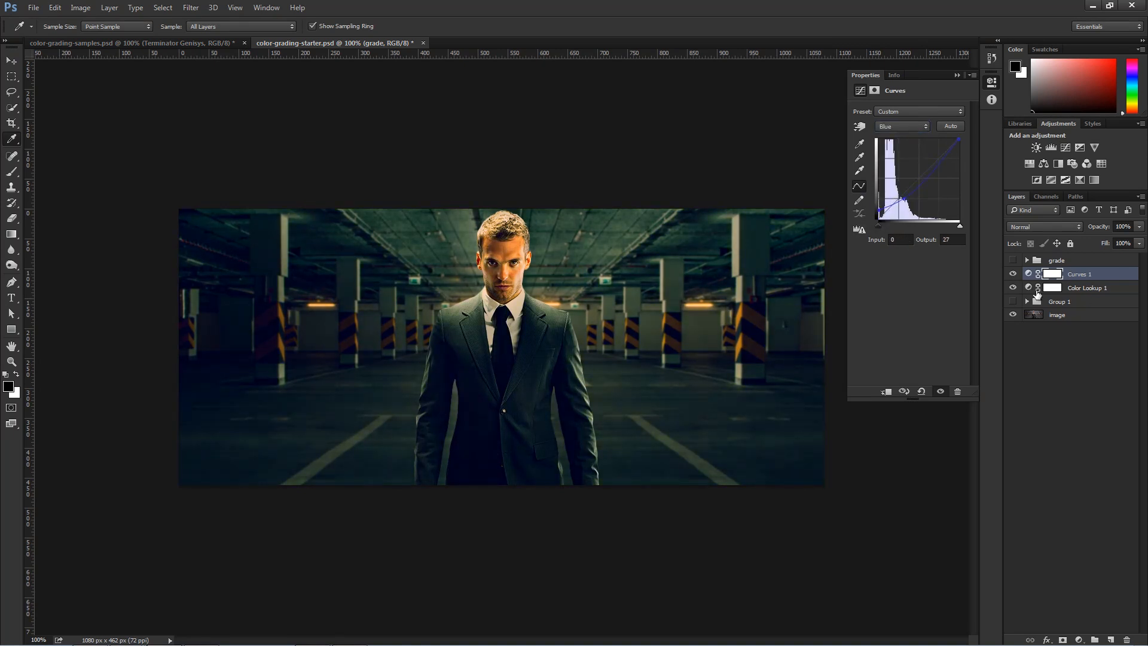
{"action": "key", "text": "Delete"}
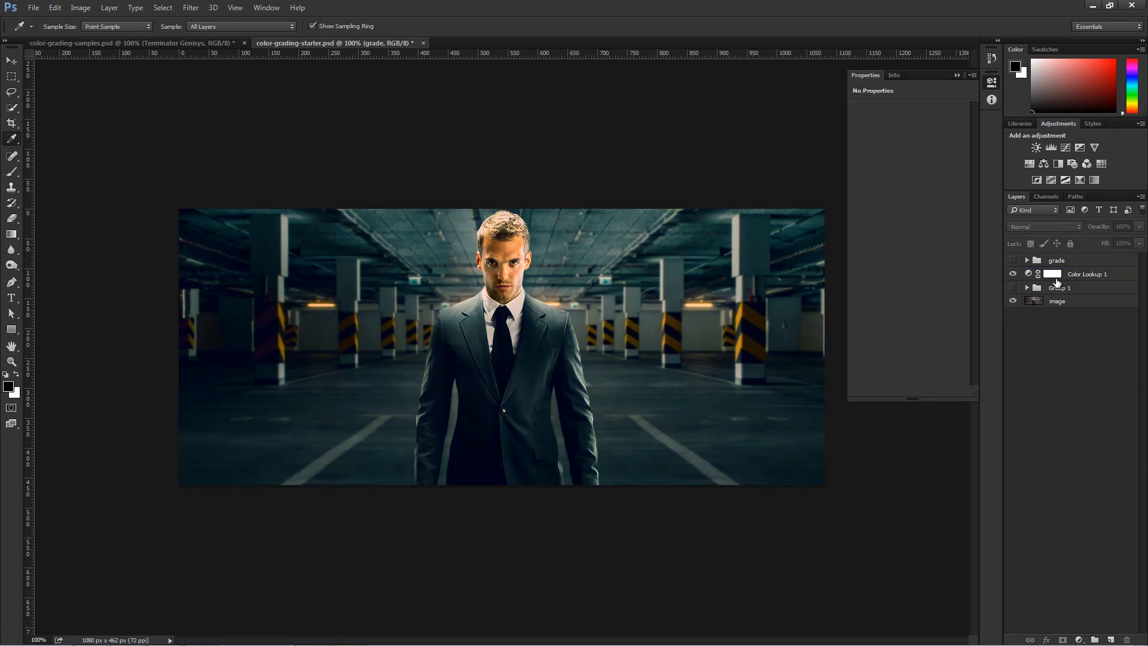
Review the list of 3D LUT files available to the Color Lookup 1 layer, keeping TealOrangePlusContrast.3DL
{"action": "left_click", "coordinate": [1077, 275]}
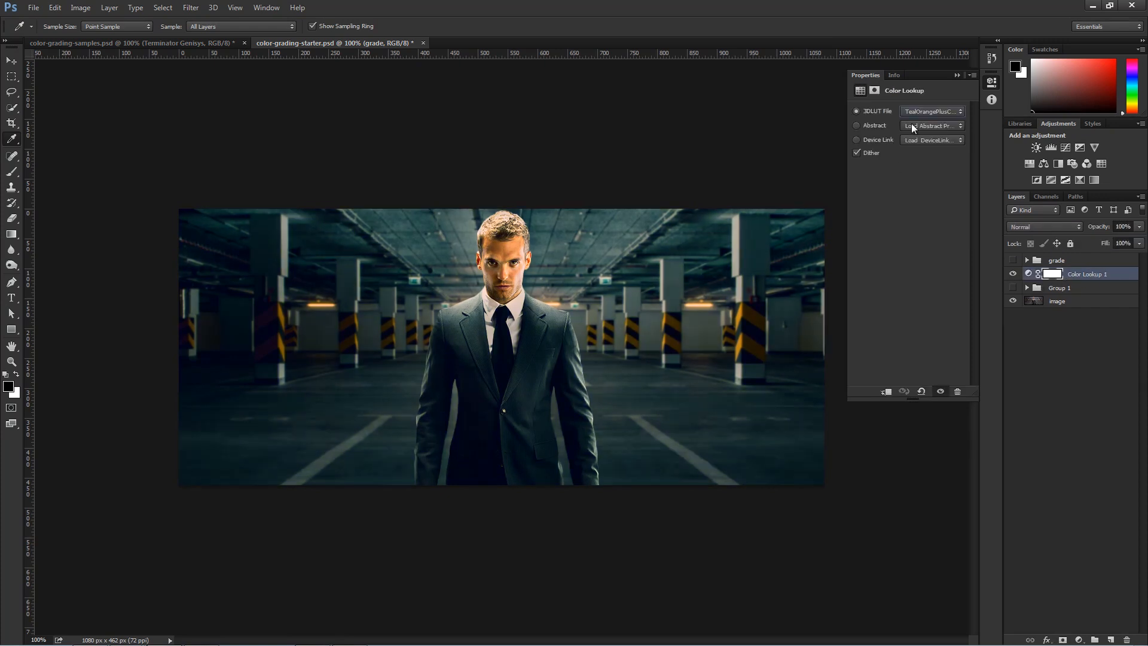
{"action": "left_click", "coordinate": [922, 111]}
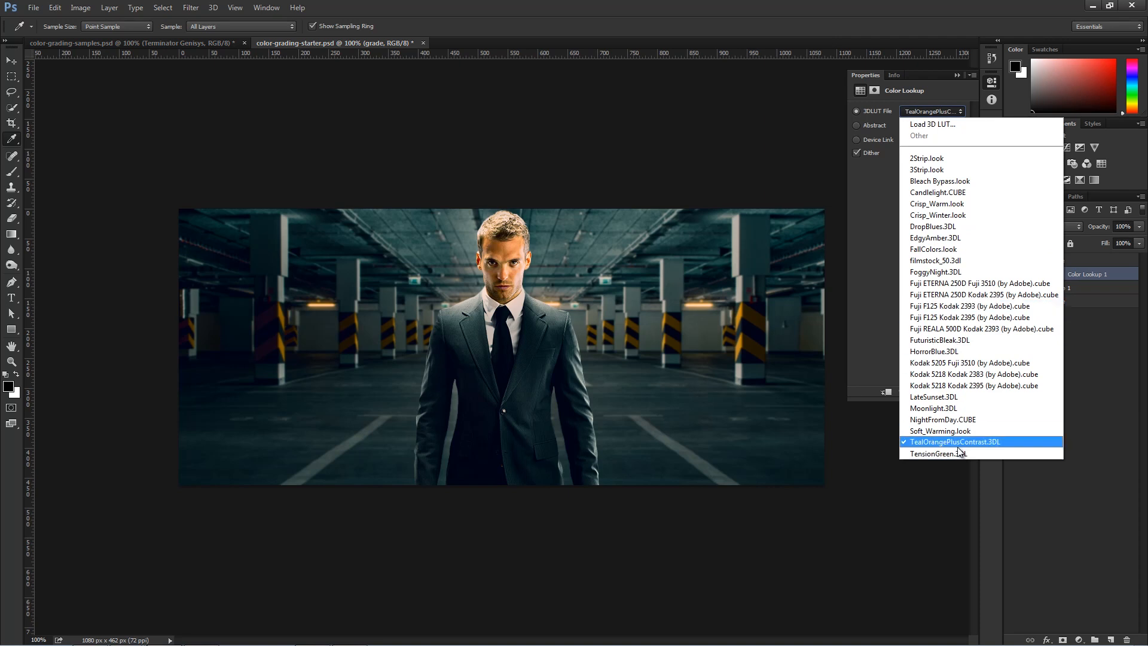
{"action": "left_click", "coordinate": [891, 306]}
Hide the Color Lookup 1 layer, show the grade group and open the curve settings of its color layer
{"action": "left_click", "coordinate": [1013, 261]}
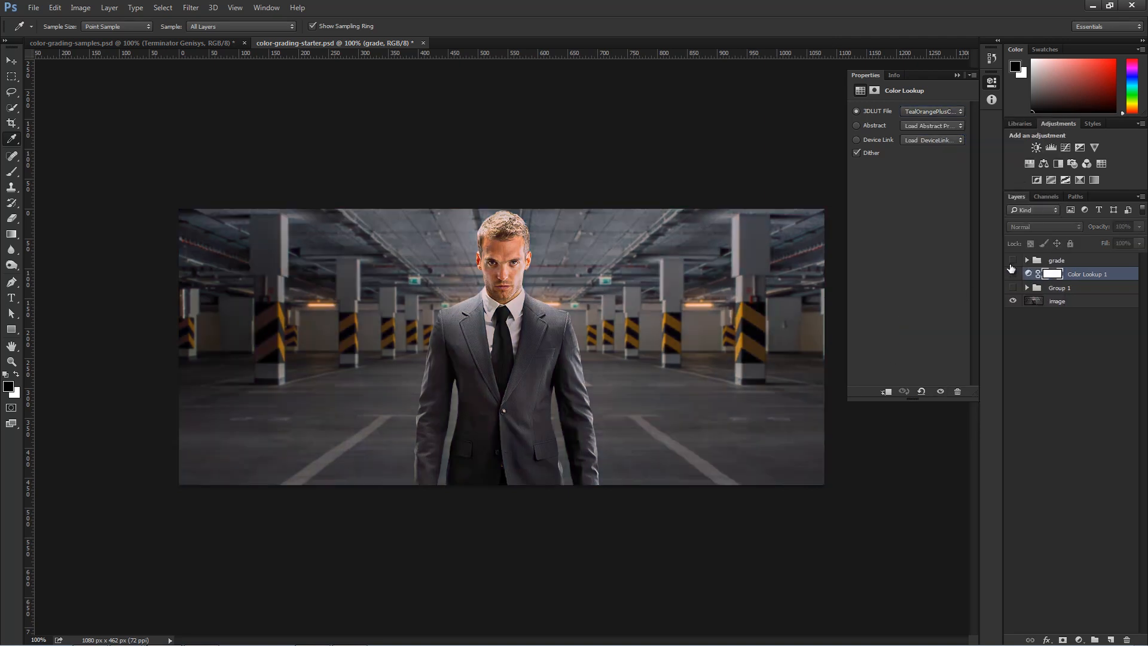
{"action": "left_click", "coordinate": [1013, 261]}
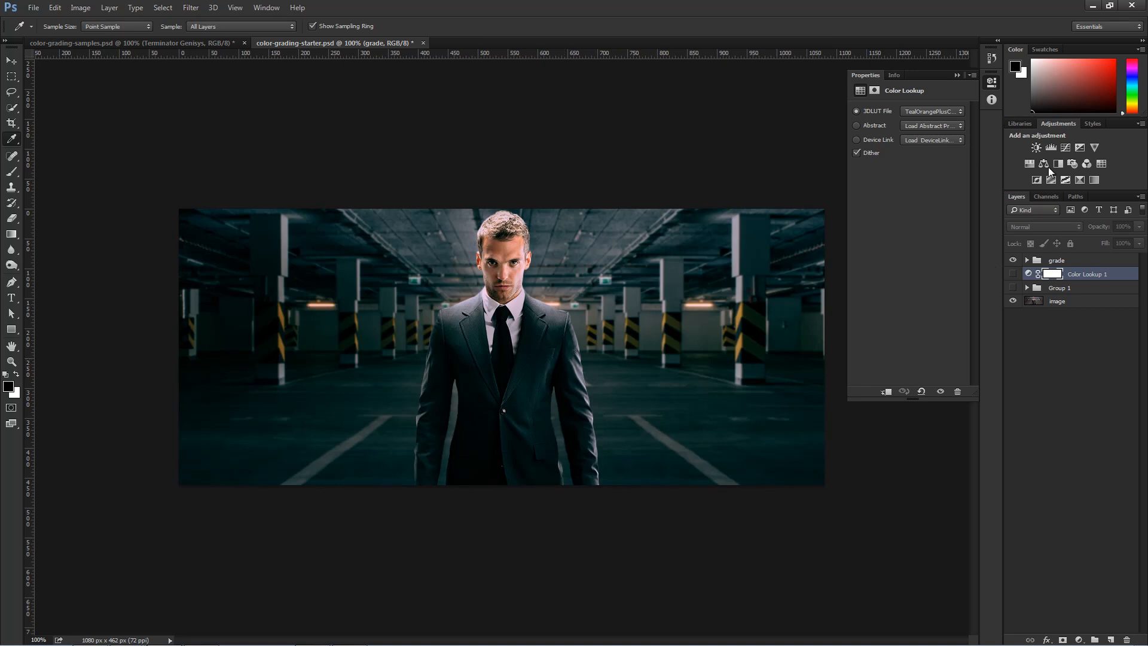
{"action": "left_click", "coordinate": [1026, 261]}
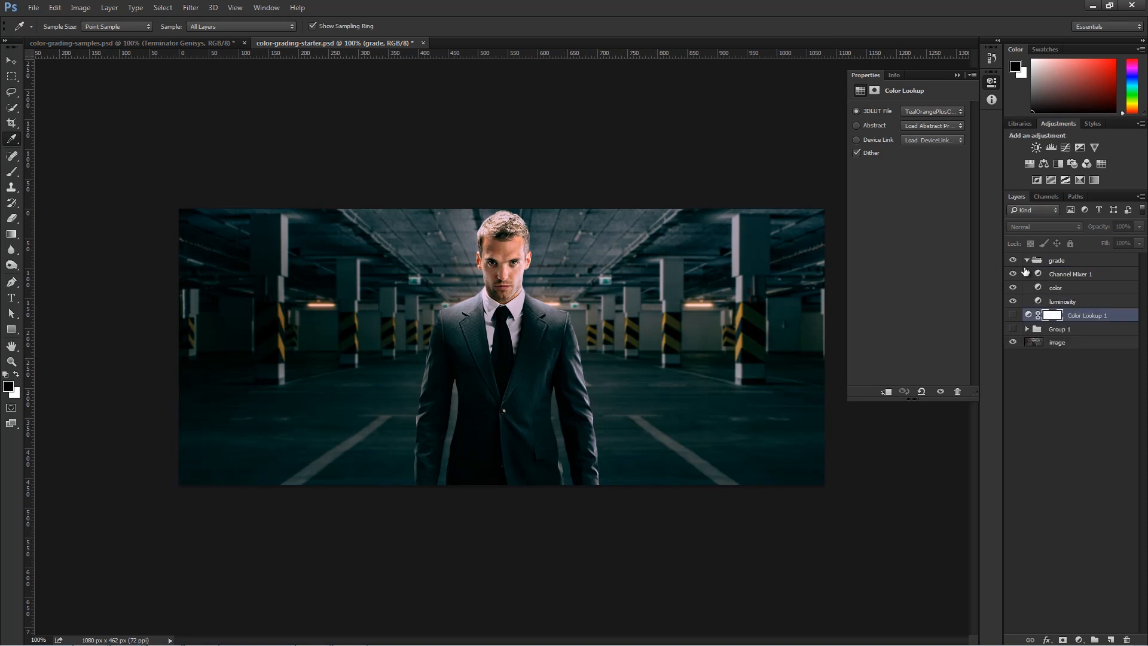
{"action": "left_click", "coordinate": [1050, 291]}
Set the green curve's black point to input 0, output 0 in the color layer
{"action": "left_click", "coordinate": [895, 127]}
{"action": "left_click", "coordinate": [884, 151]}
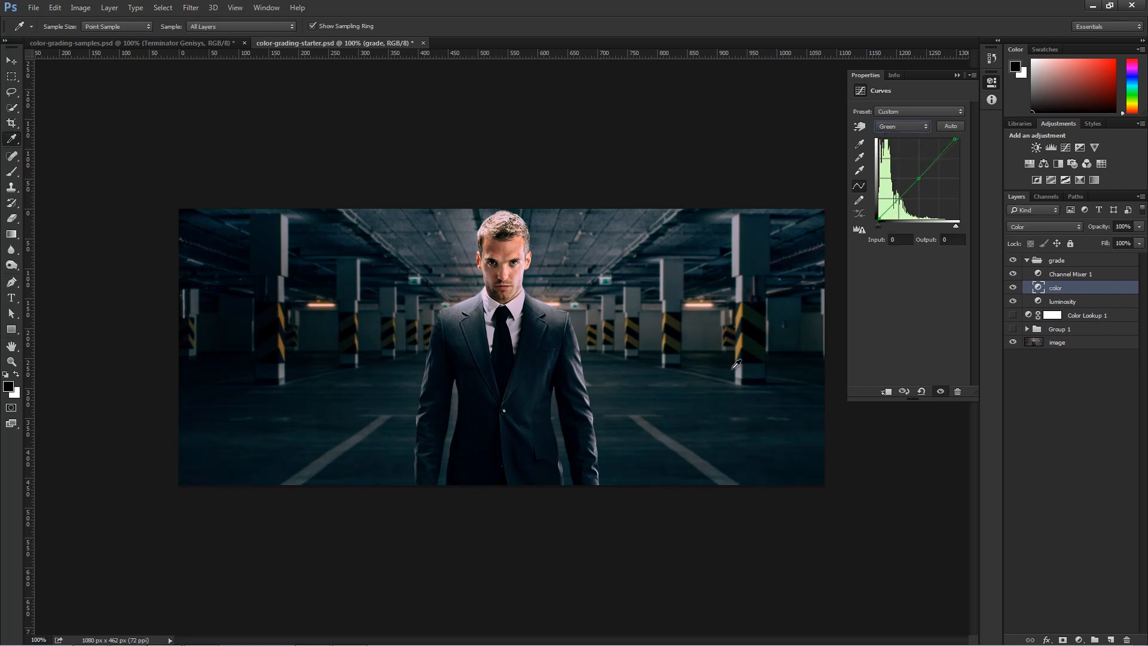
{"action": "left_click", "coordinate": [891, 112]}
{"action": "left_click", "coordinate": [891, 113]}
Raise the blue curve's black point and set its midtone point to input 125, output 136
{"action": "left_click", "coordinate": [895, 126]}
{"action": "left_click", "coordinate": [896, 155]}
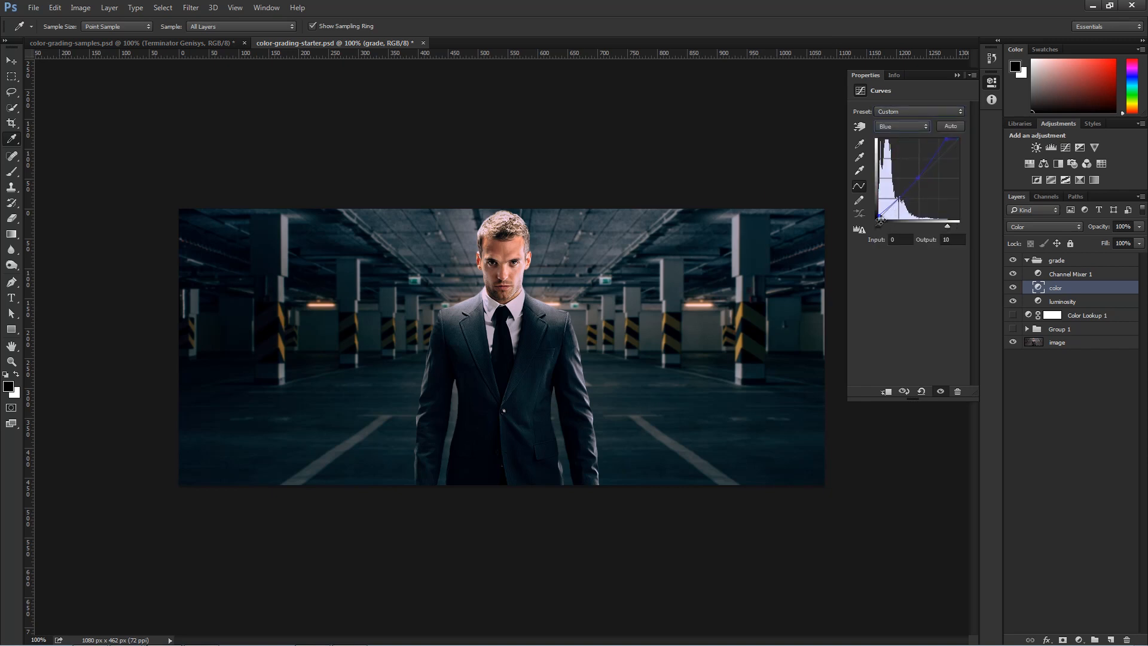
{"action": "left_click_drag", "start_coordinate": [878, 217], "coordinate": [878, 205]}
{"action": "left_click_drag", "start_coordinate": [878, 205], "coordinate": [878, 210]}
{"action": "left_click", "coordinate": [918, 177]}
Move the white points of the red, blue and green curves inward, placing the blue one at input 198, output 255
{"action": "left_click", "coordinate": [904, 128]}
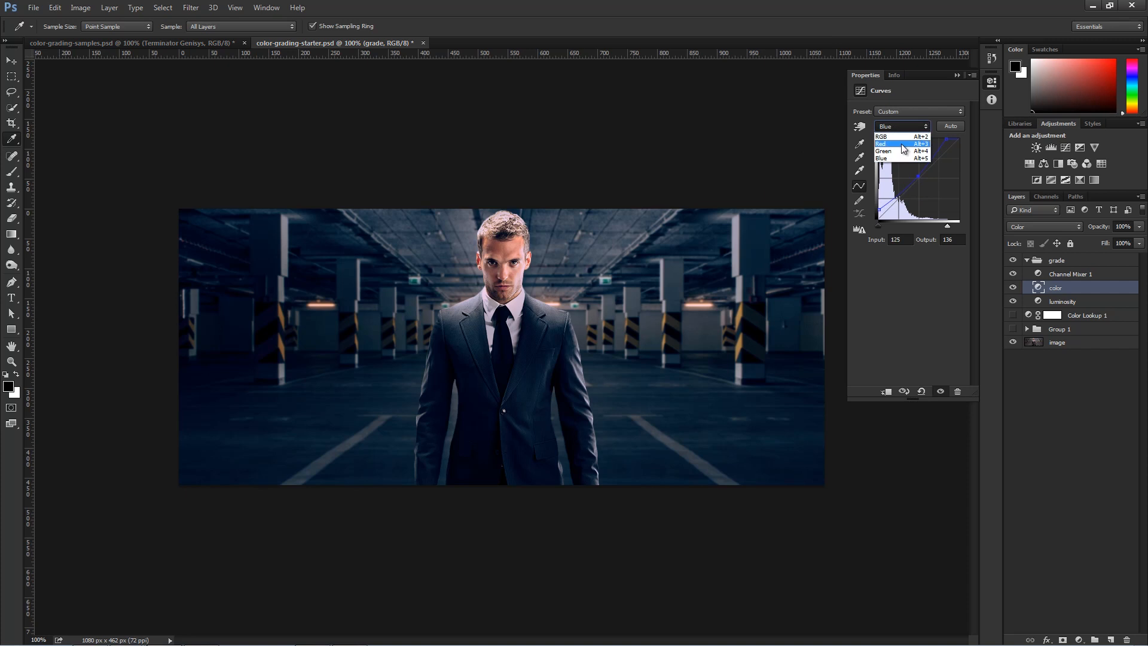
{"action": "left_click", "coordinate": [902, 144]}
{"action": "left_click_drag", "start_coordinate": [959, 139], "coordinate": [942, 139]}
{"action": "left_click", "coordinate": [907, 127]}
{"action": "left_click", "coordinate": [903, 158]}
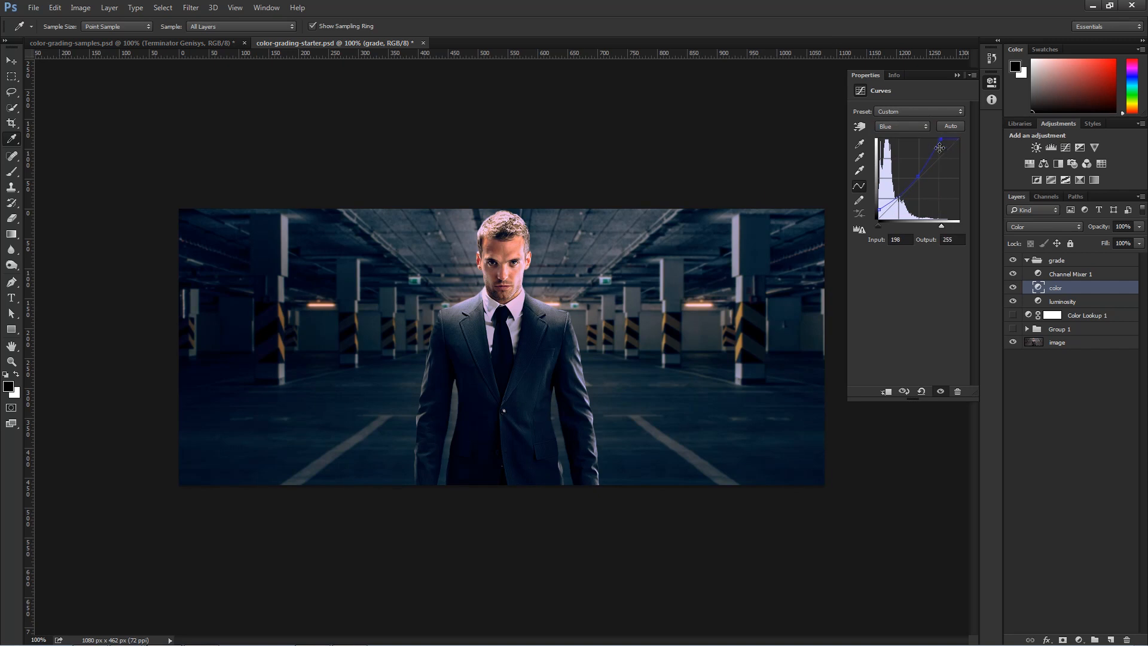
{"action": "left_click", "coordinate": [890, 126]}
{"action": "left_click", "coordinate": [897, 151]}
{"action": "left_click_drag", "start_coordinate": [958, 139], "coordinate": [944, 139]}
Collapse the grade group and save a History snapshot of the blue-tinted grade
{"action": "left_click", "coordinate": [1027, 261]}
{"action": "left_click", "coordinate": [992, 58]}
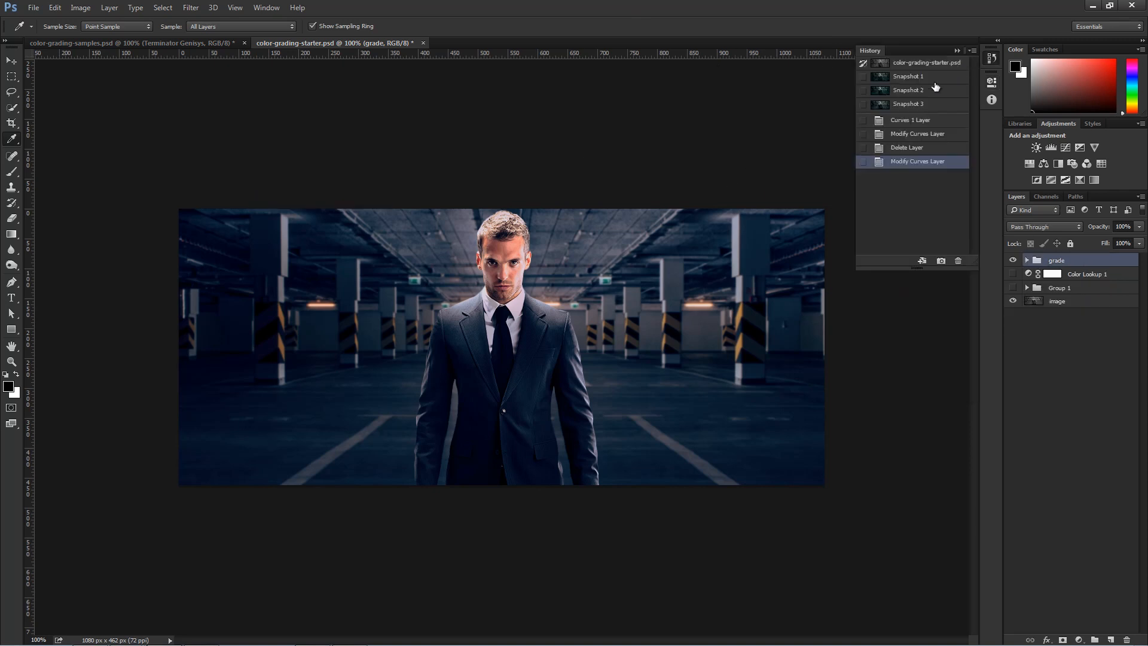
{"action": "left_click", "coordinate": [941, 261]}
Compare Snapshot 4 with Snapshot 1, returning to Snapshot 4
{"action": "left_click", "coordinate": [903, 120]}
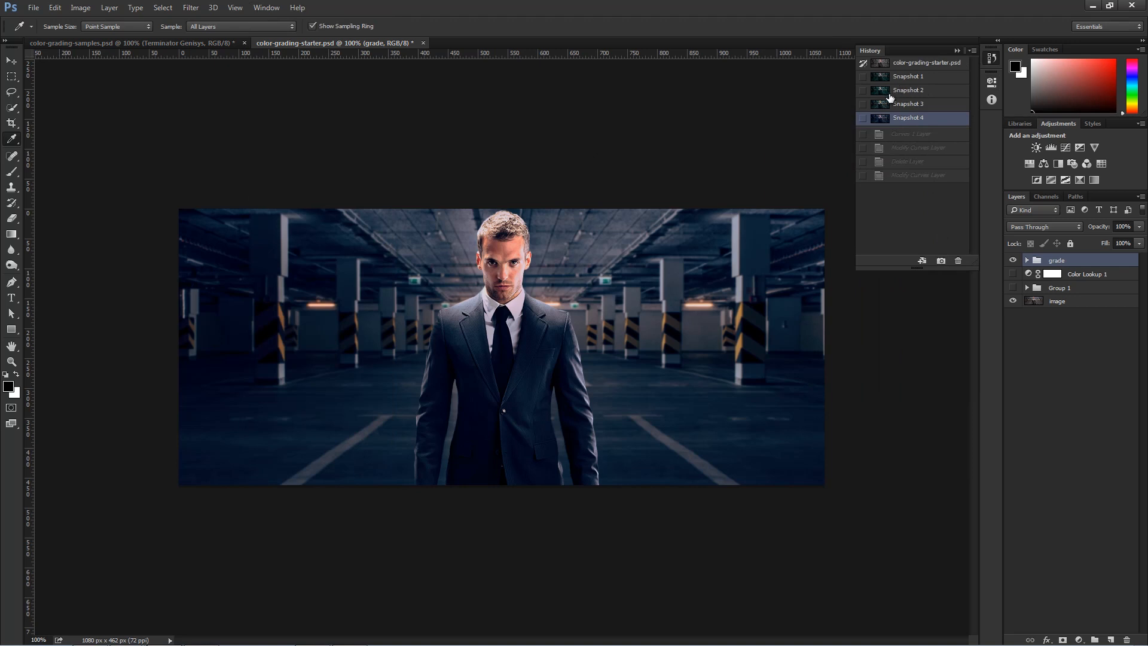
{"action": "left_click", "coordinate": [903, 81]}
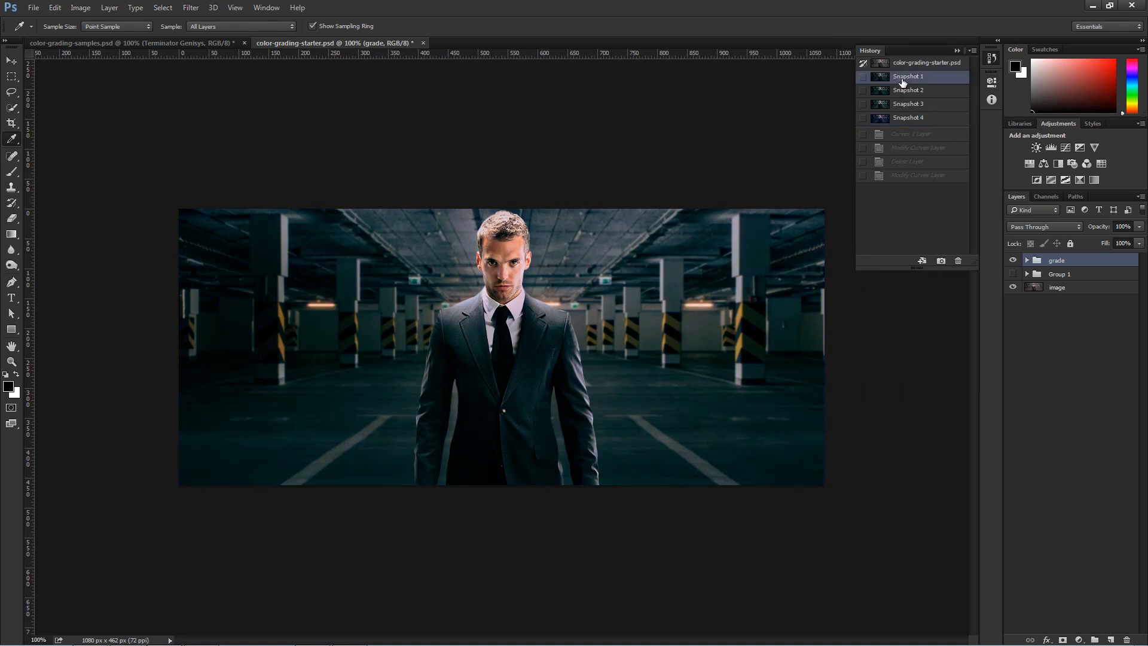
{"action": "left_click", "coordinate": [905, 117]}
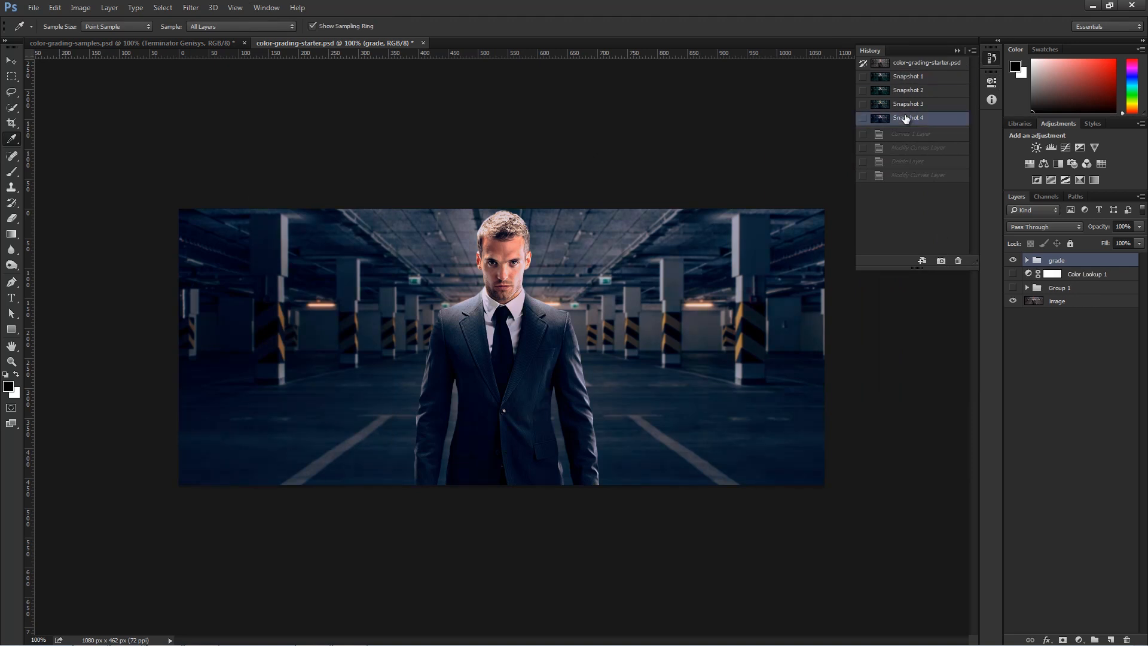